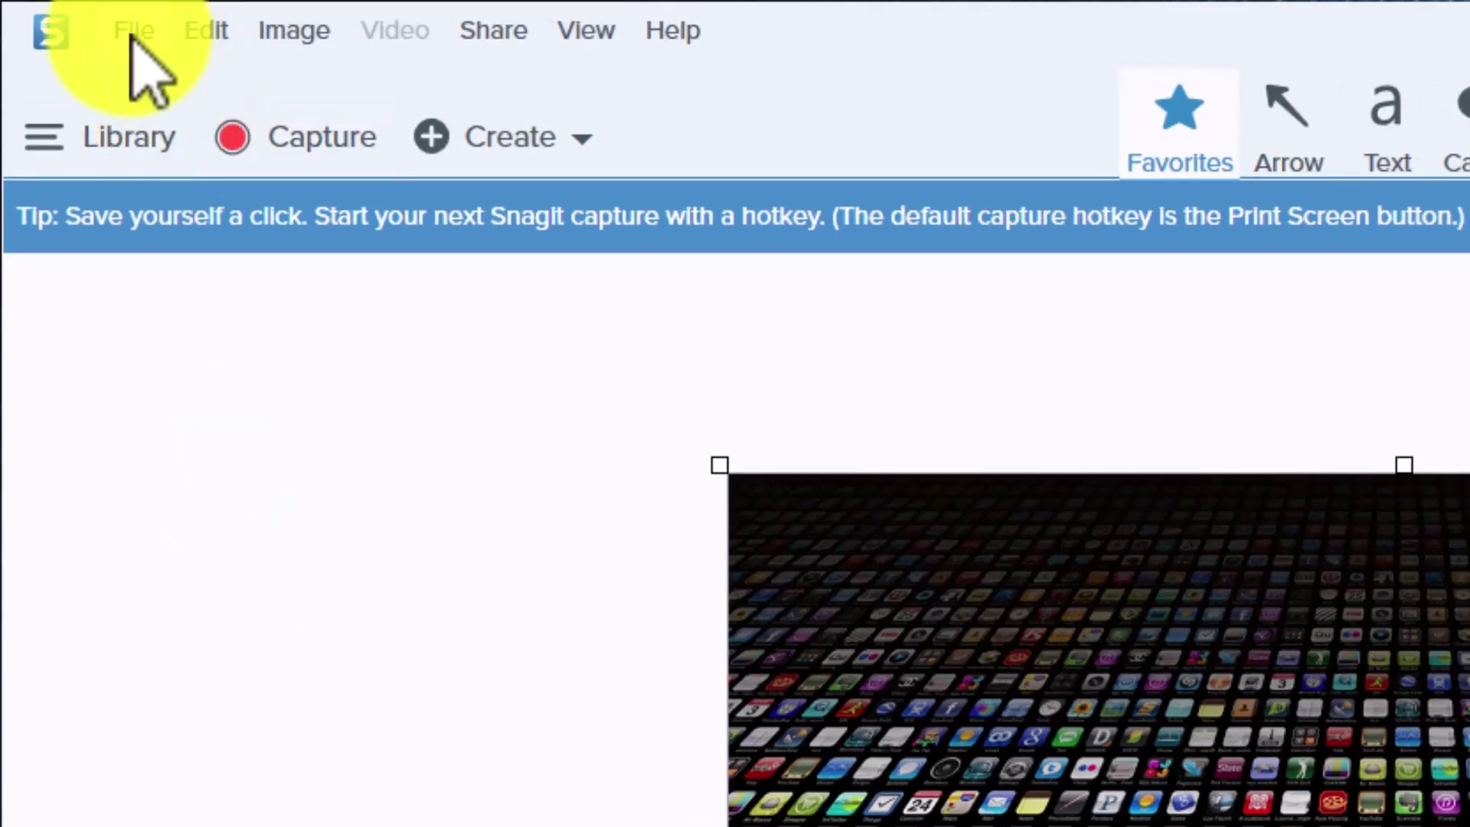
- Show the File menu while Apps.png is open on the canvas
click(131, 34)
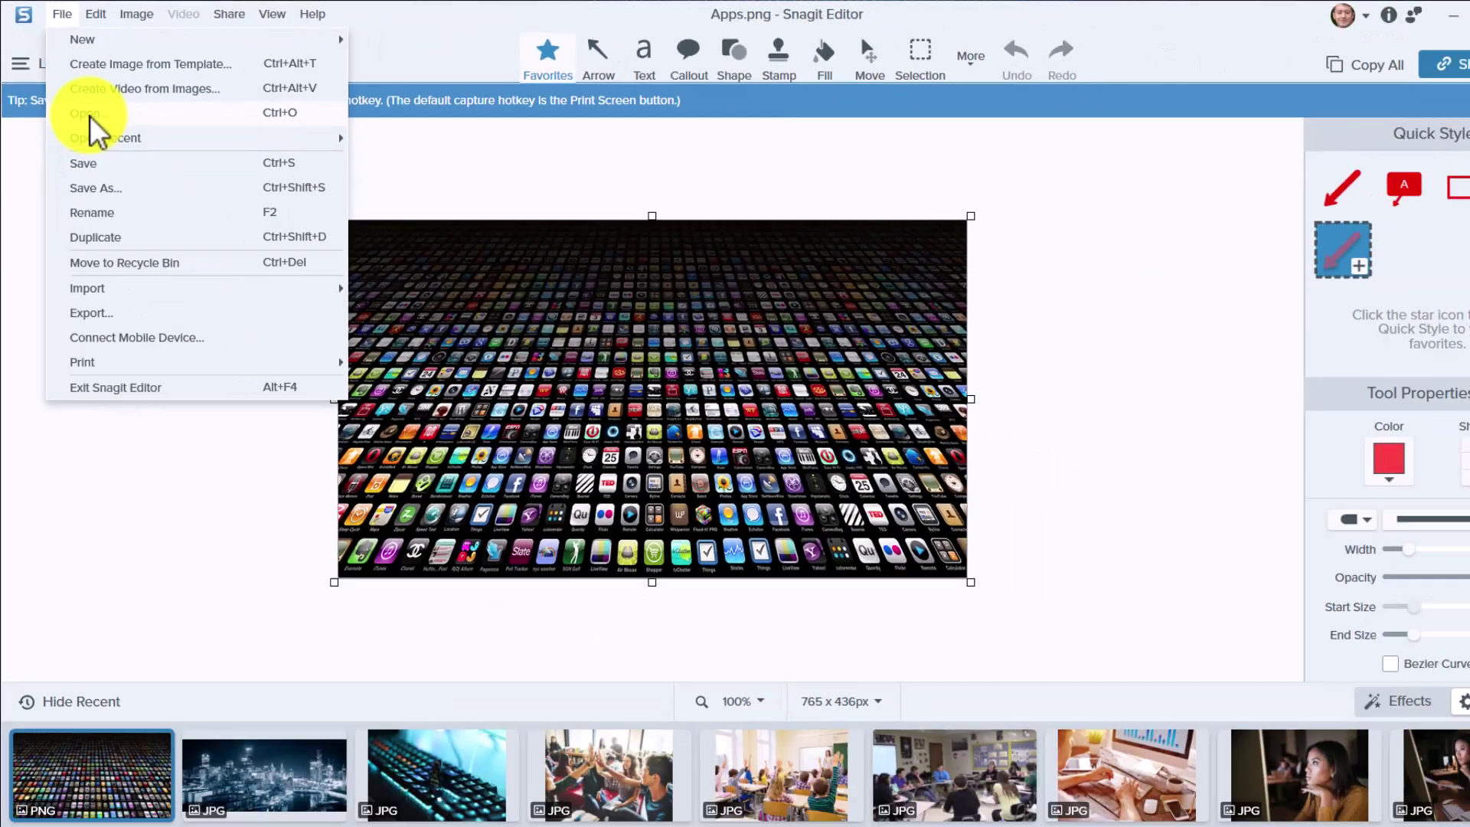
- Open the graphicstock realistic earth-with-sun and smart-city images from the PresentationImaages folder
click(90, 115)
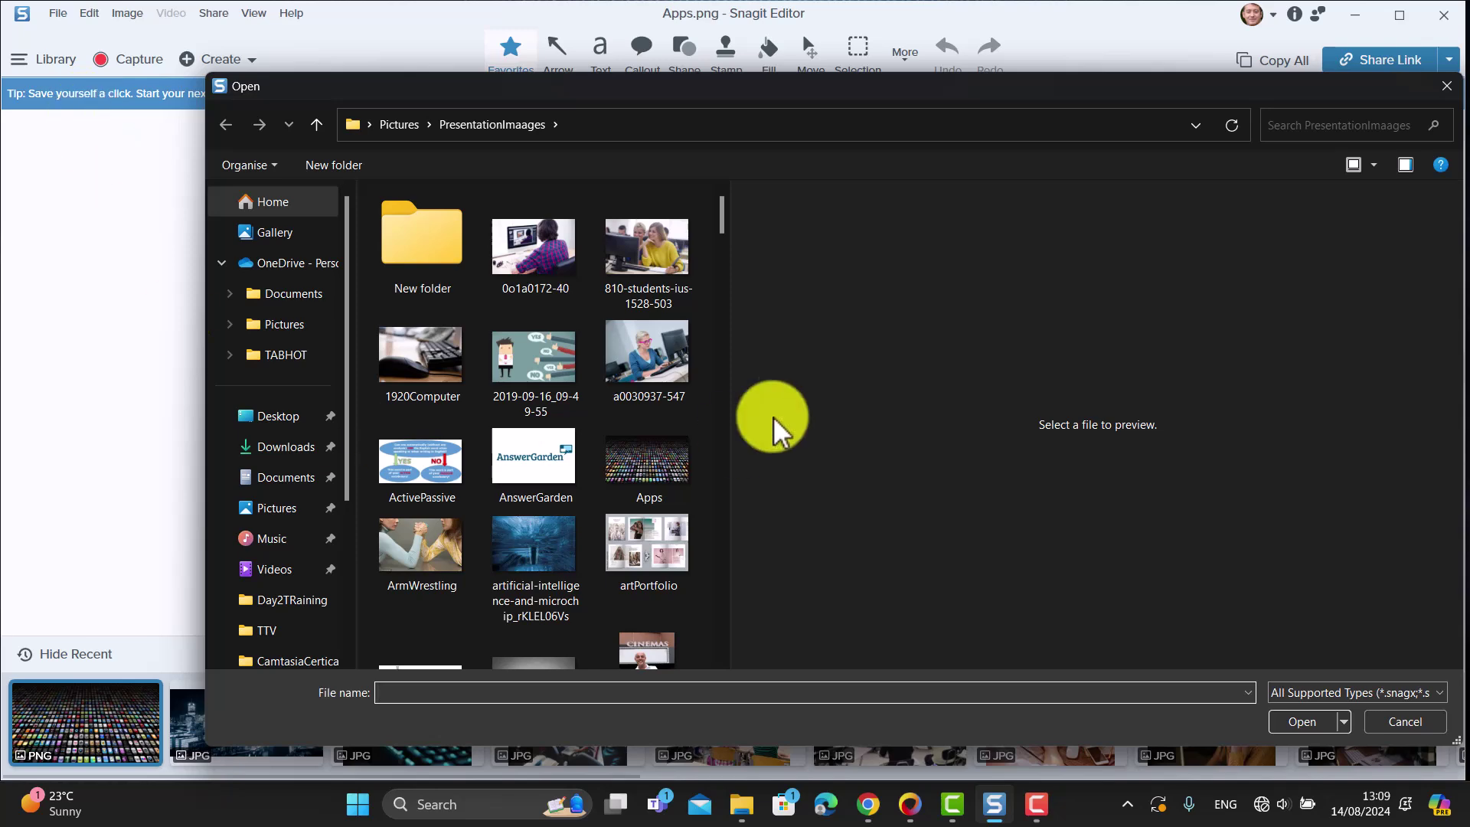
scroll(699, 377, down, 10)
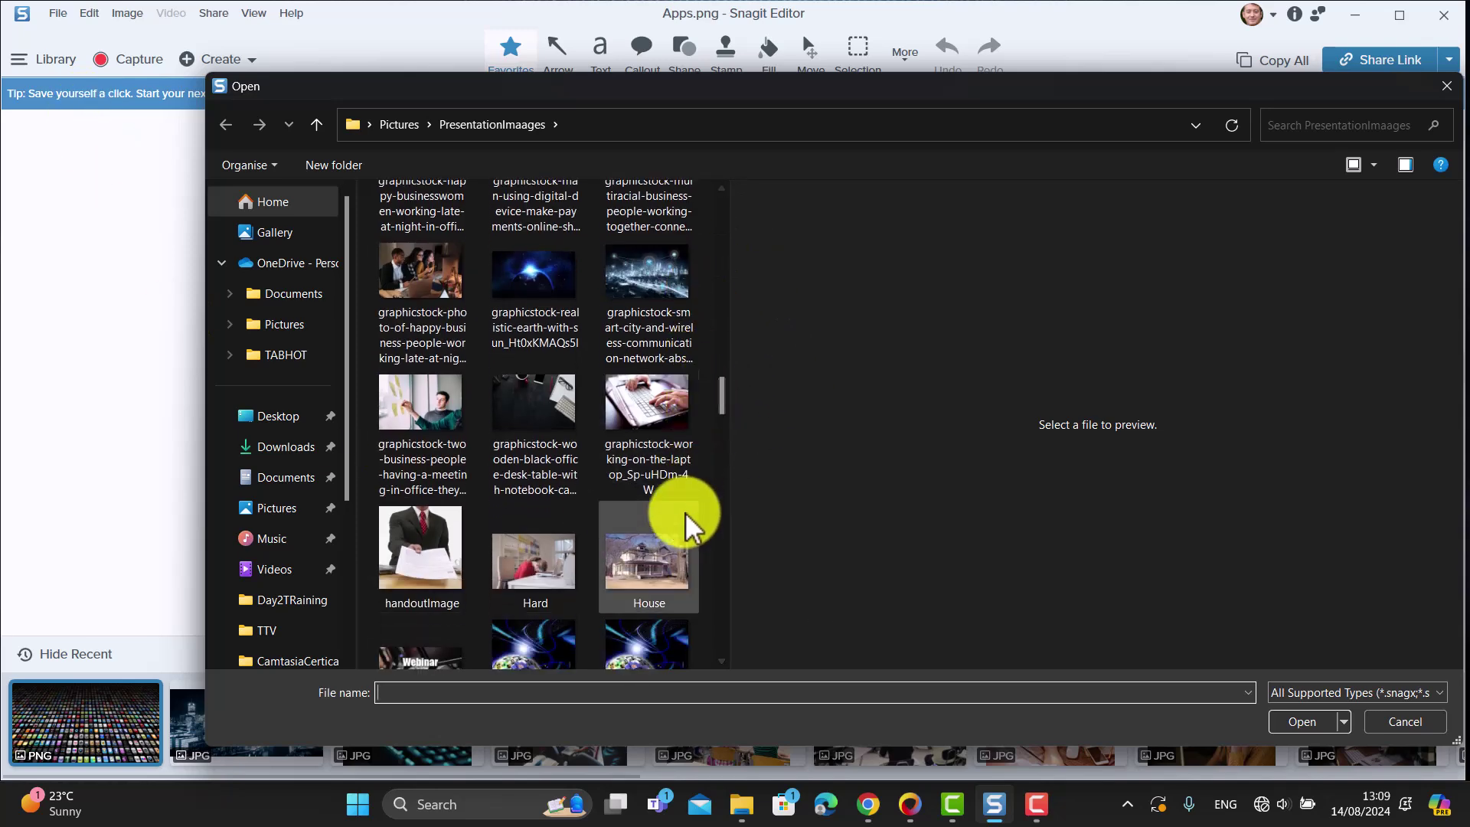
click(522, 306)
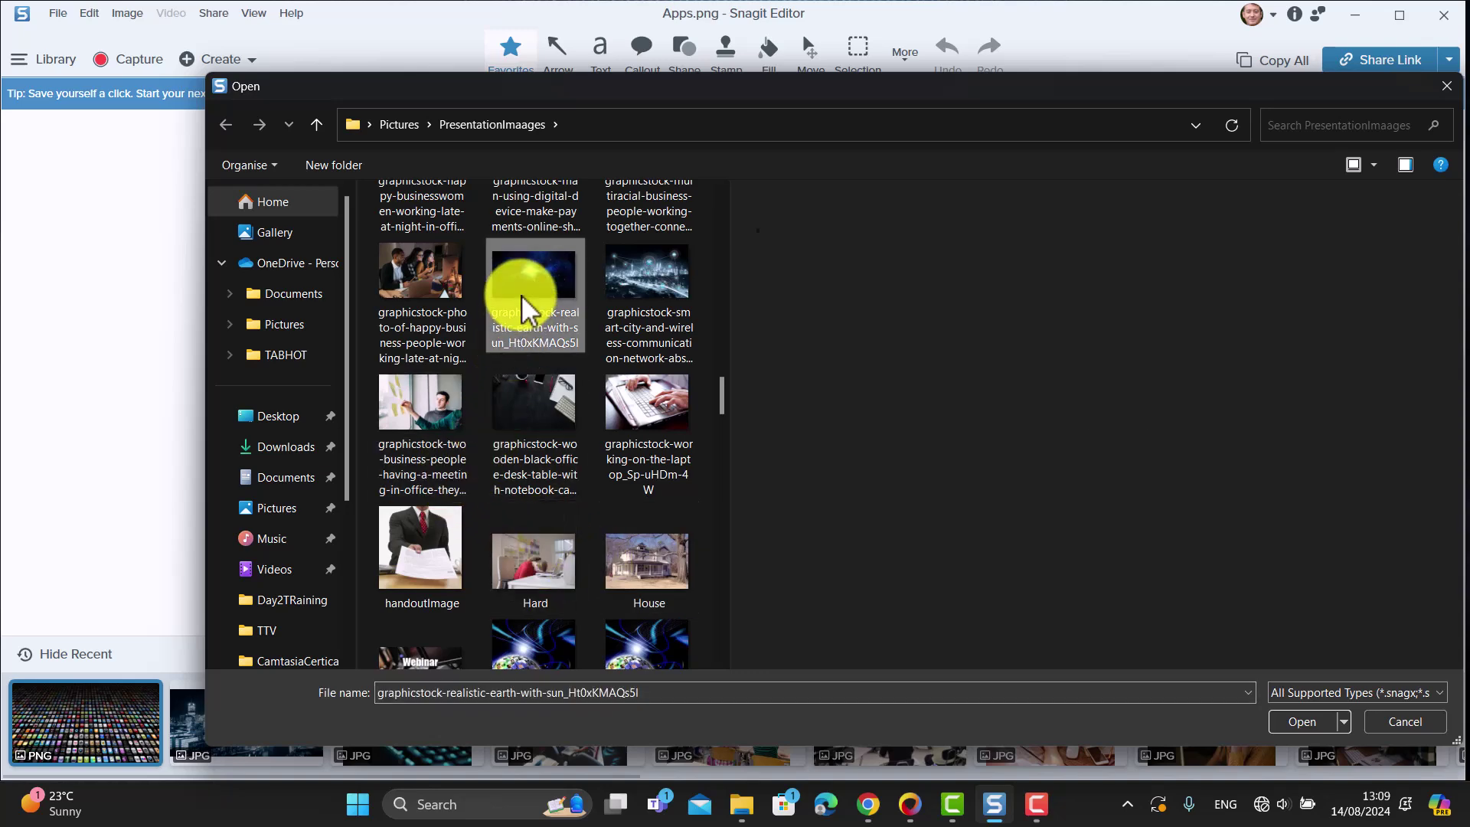
ctrl+click(647, 298)
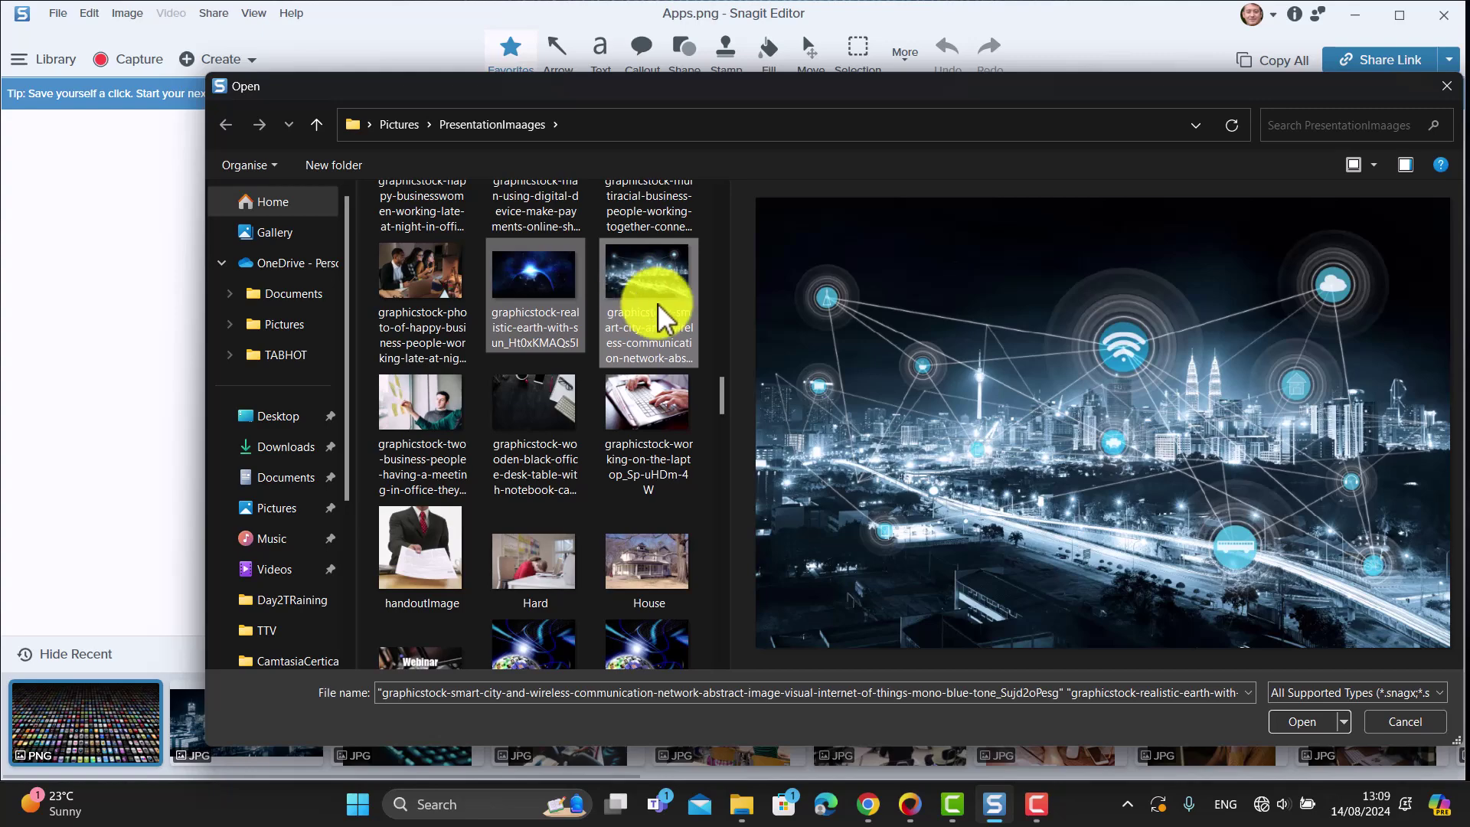
click(1301, 723)
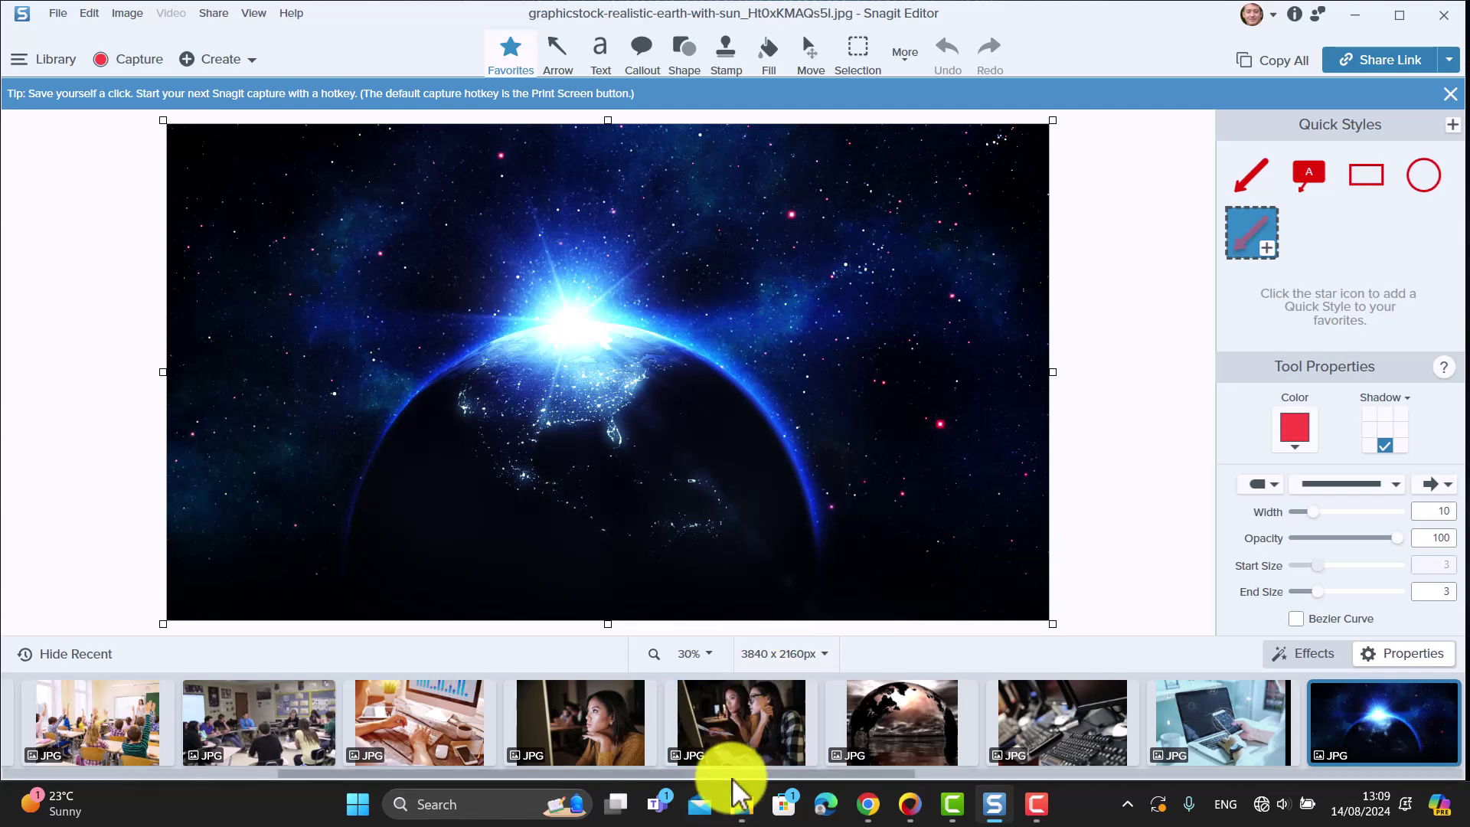
- Scroll the recent captures tray back and show Apps.png on the canvas
drag(733, 775, 575, 777)
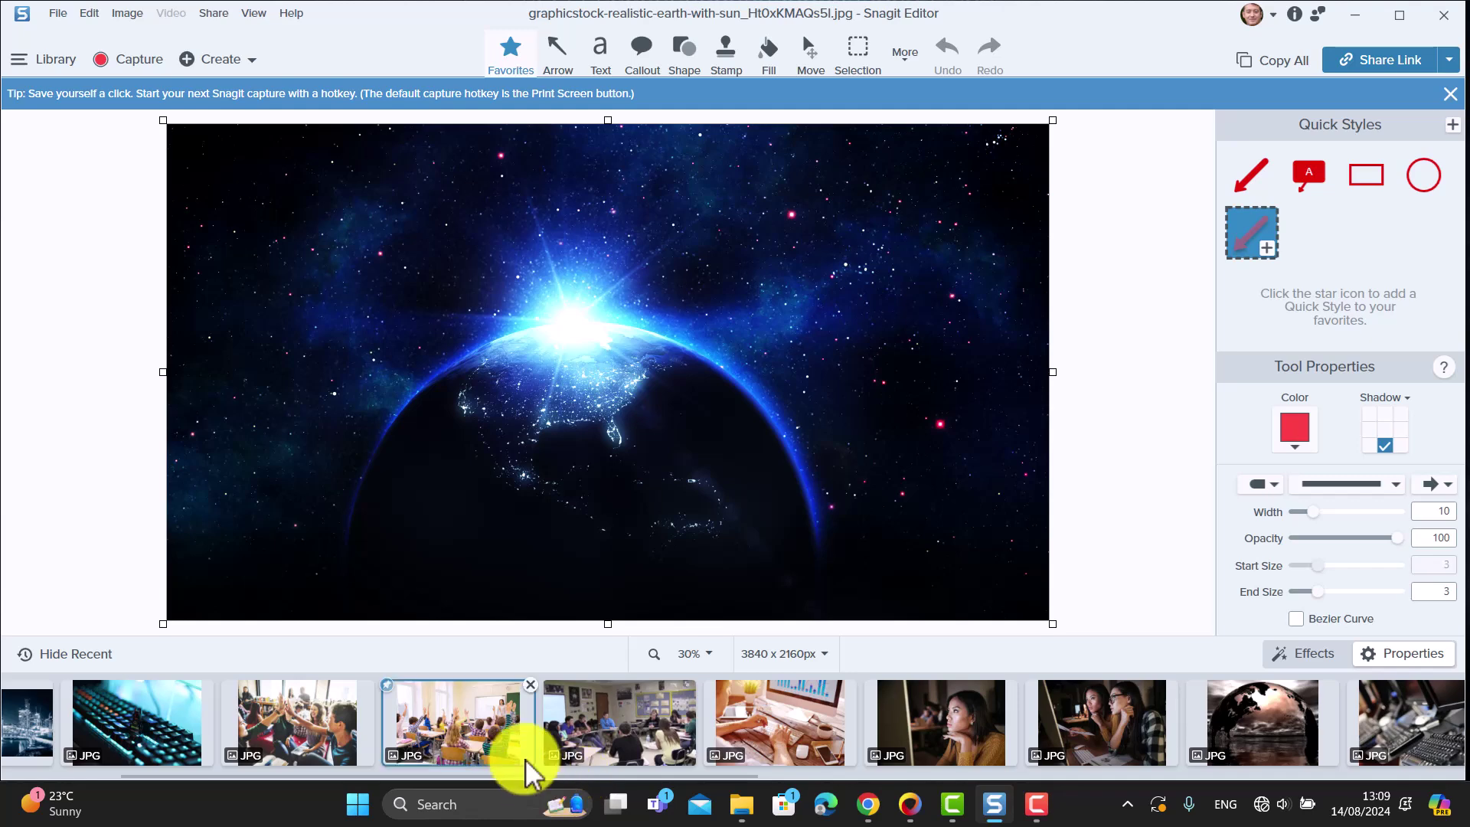
drag(528, 777, 342, 780)
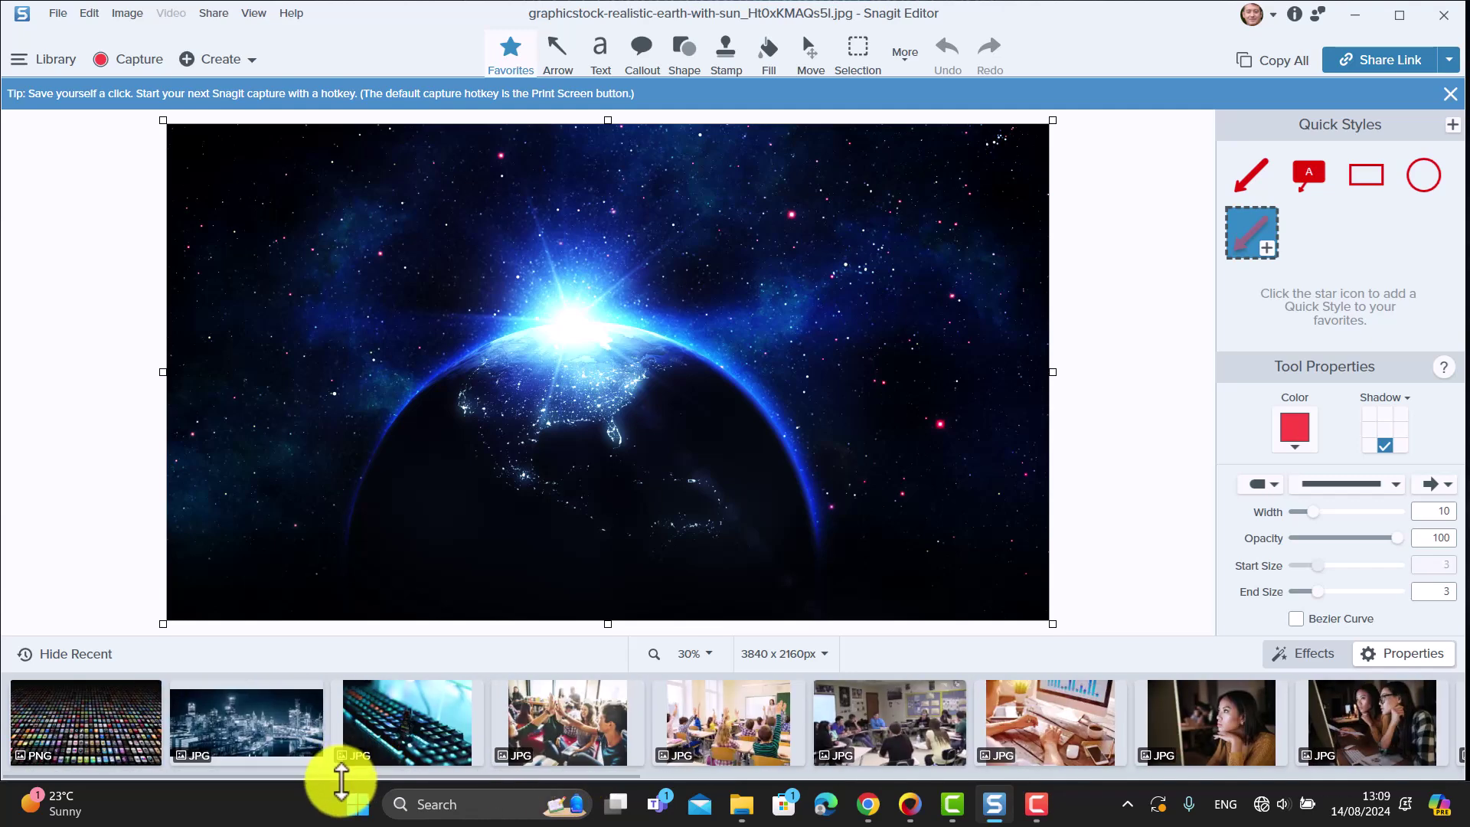
click(99, 737)
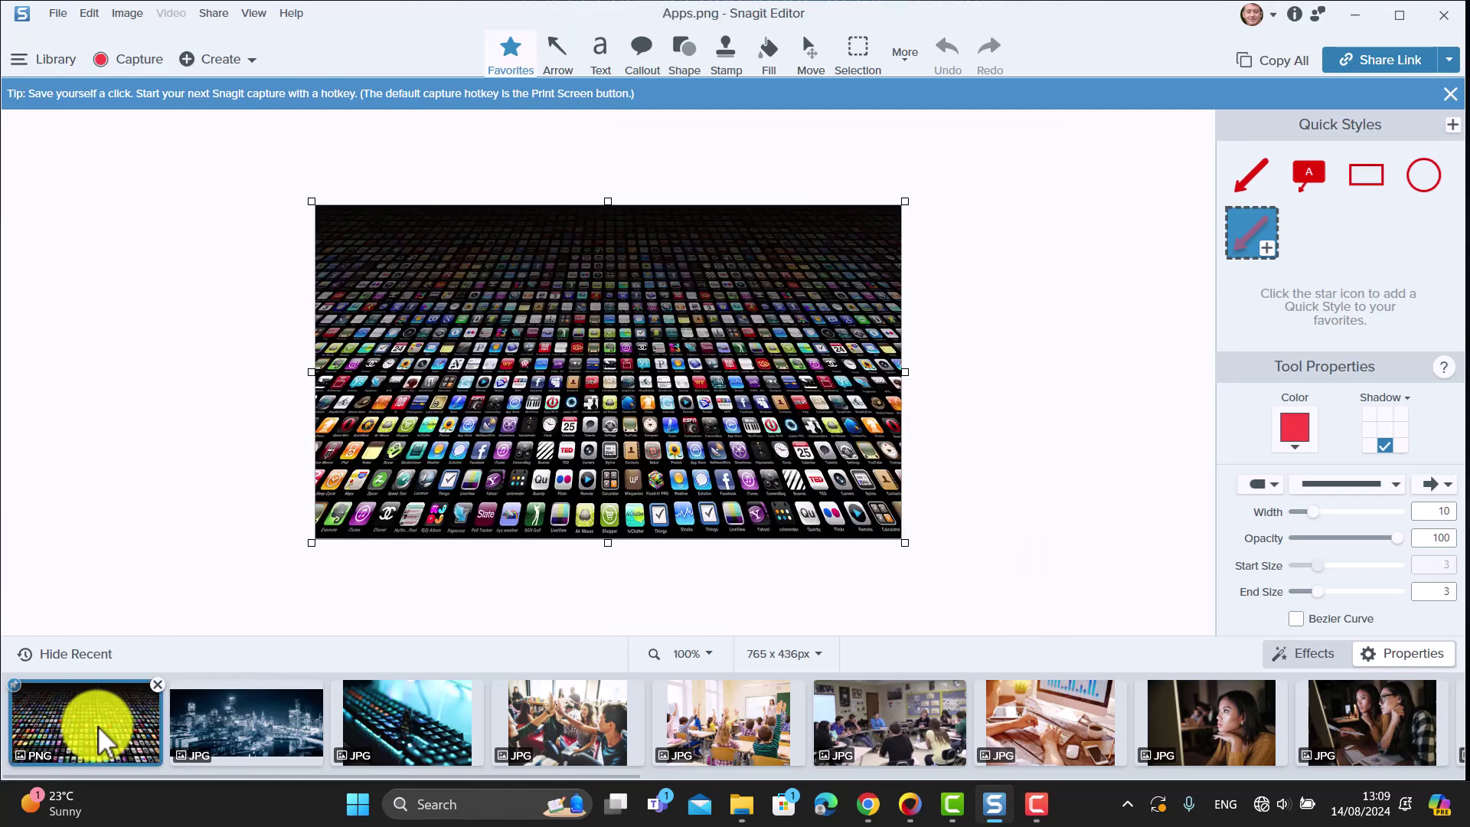
- Add the Melbourne night, keyboard, two classroom and sixth images, then bring up their shortcut menu
ctrl+click(229, 737)
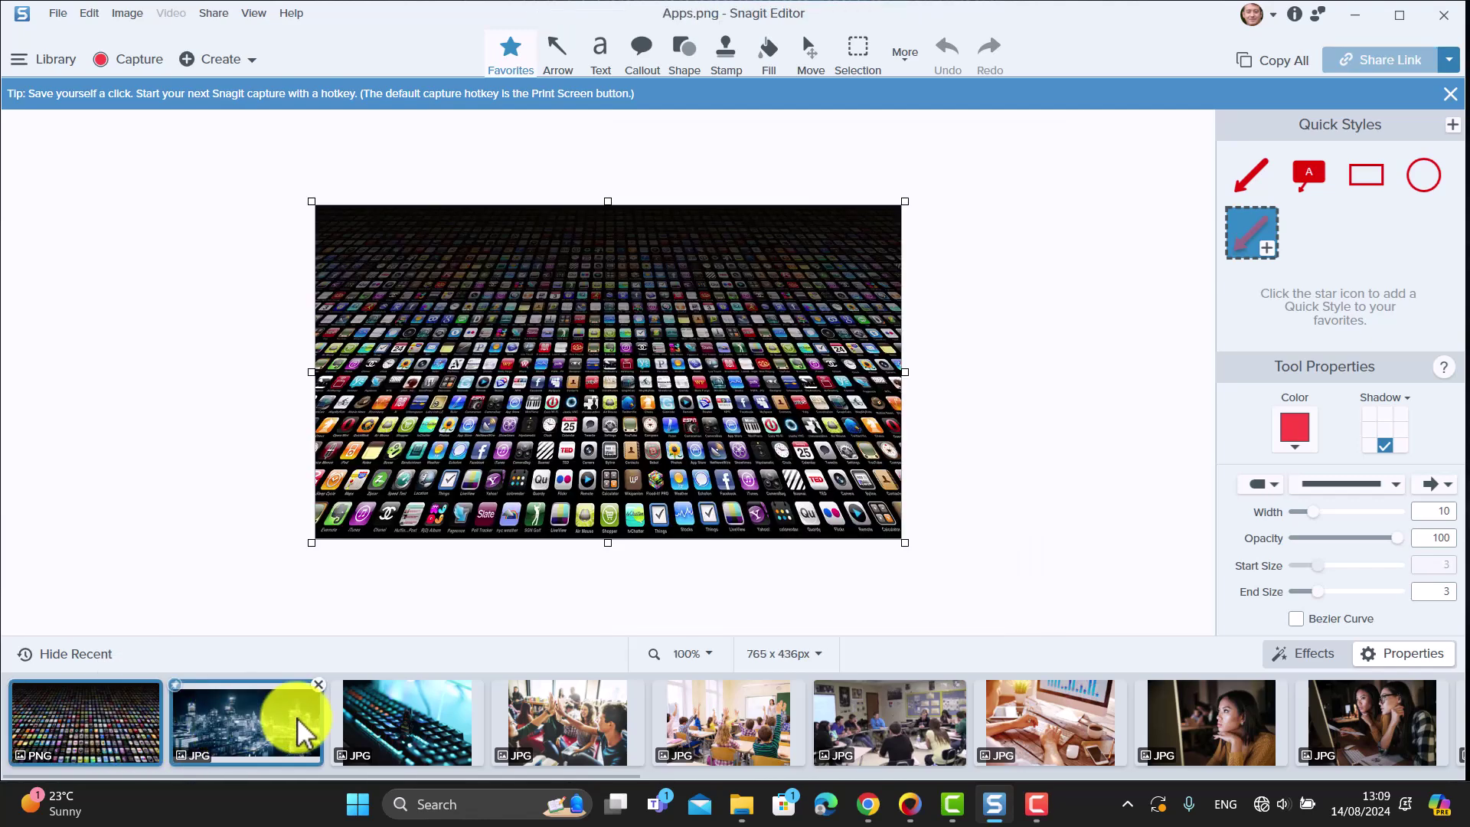
ctrl+click(391, 728)
ctrl+click(545, 731)
ctrl+click(689, 712)
ctrl+click(879, 728)
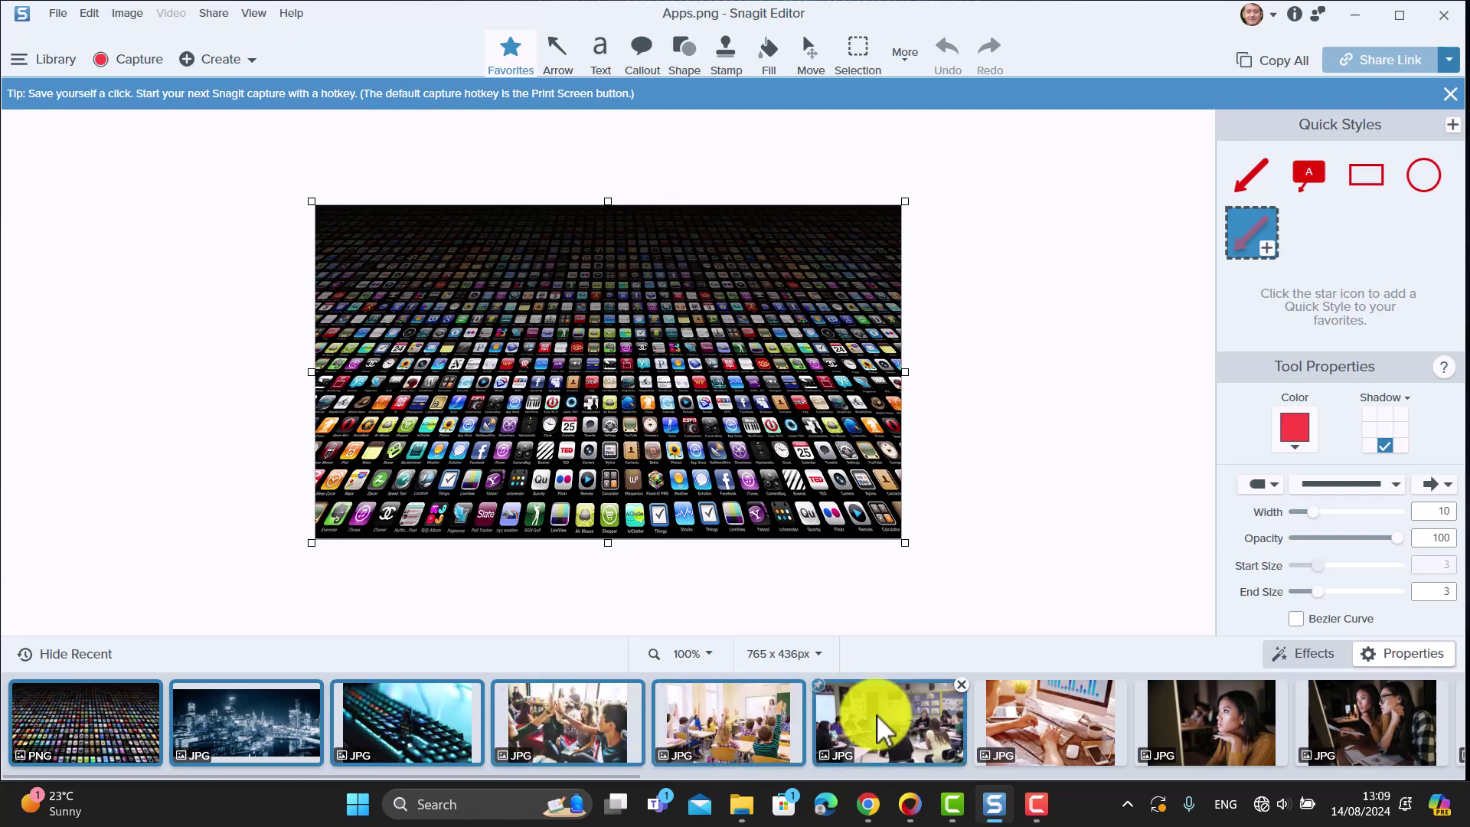
right_click(534, 733)
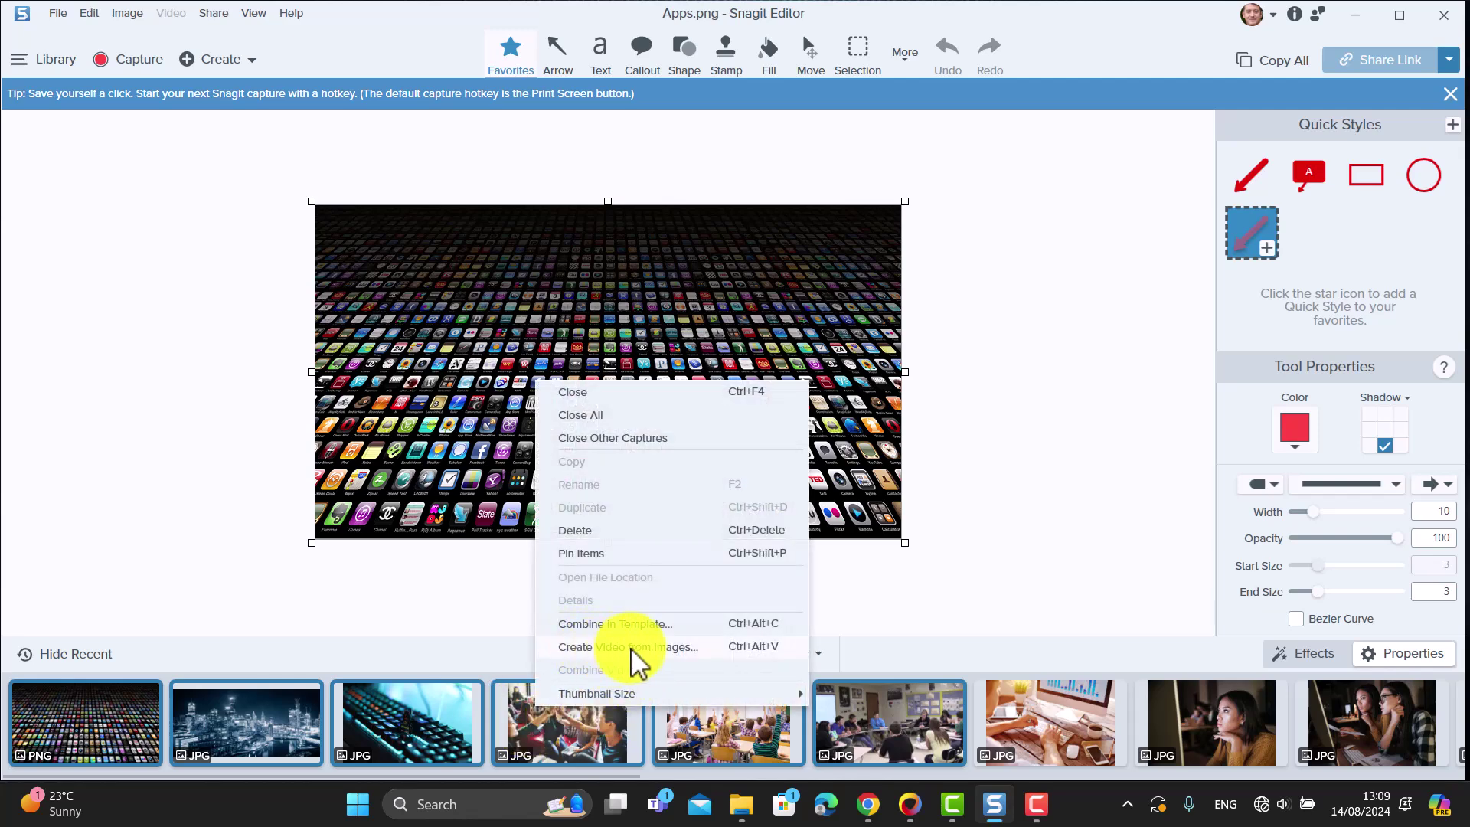
- Choose Create Video from Images for the six selected captures
click(684, 649)
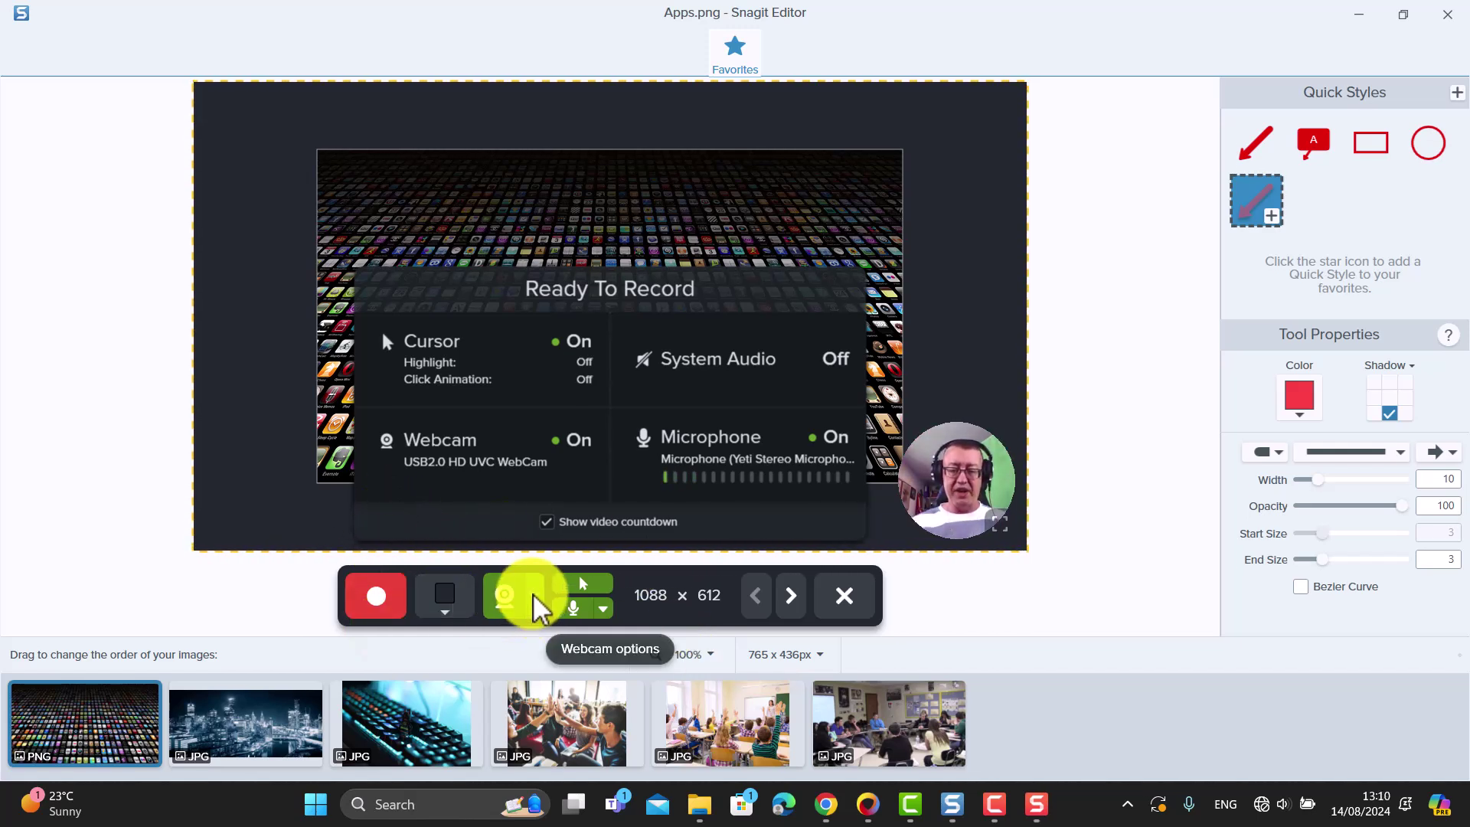
- Keep the webcam on, set the background to orange #ECA723, and start recording
click(507, 597)
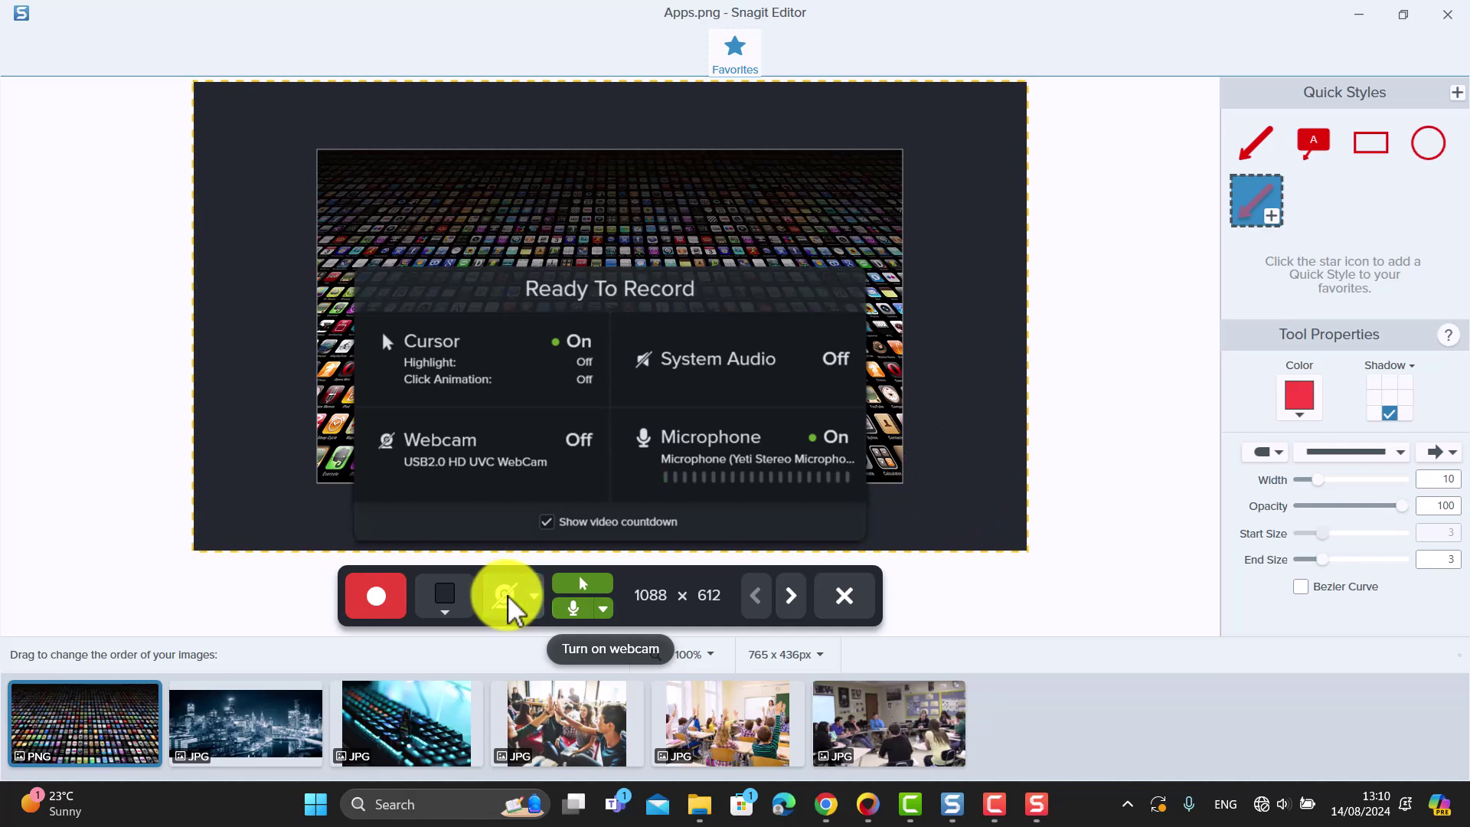
click(508, 597)
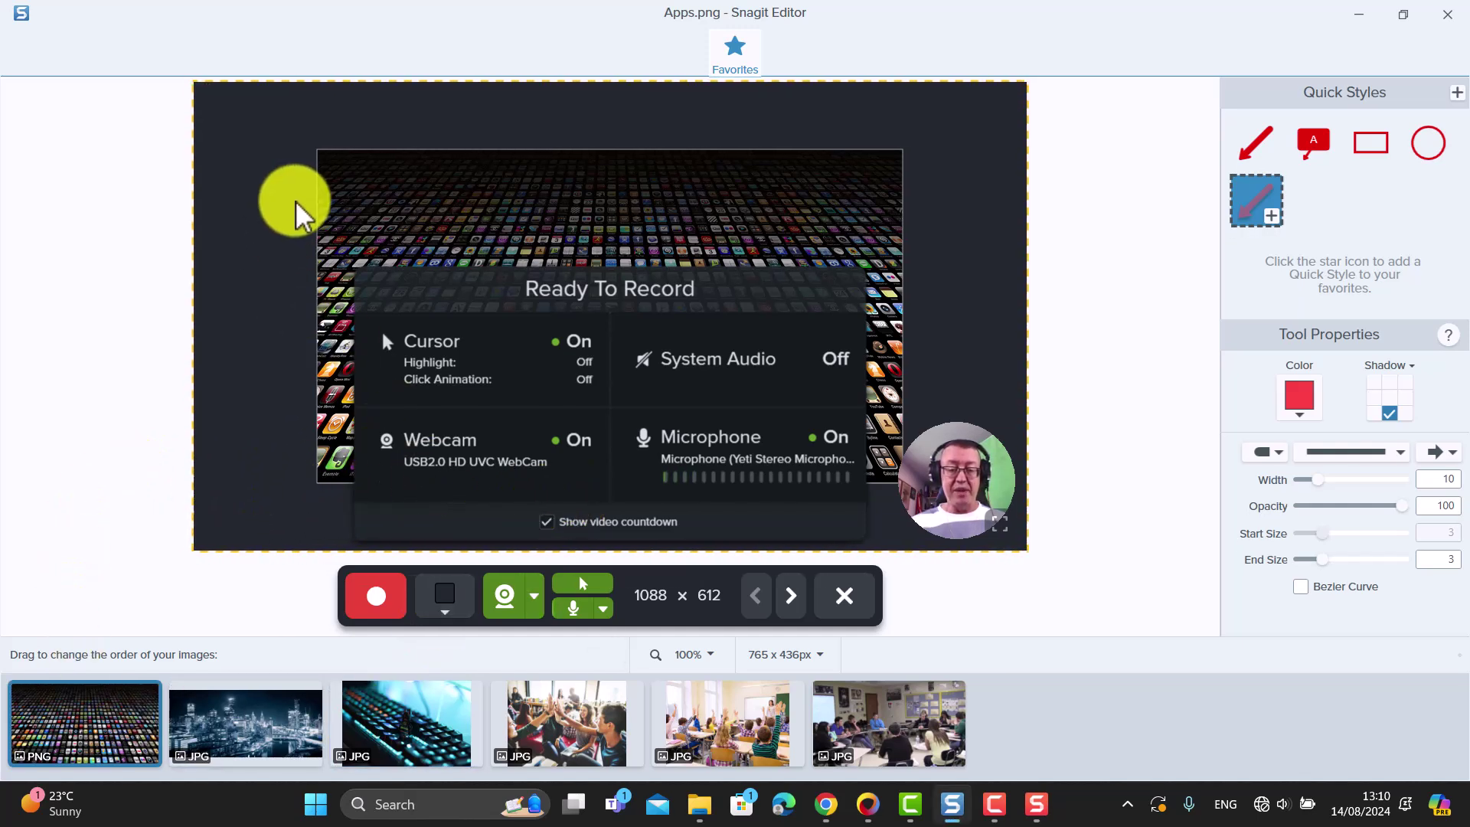
click(449, 613)
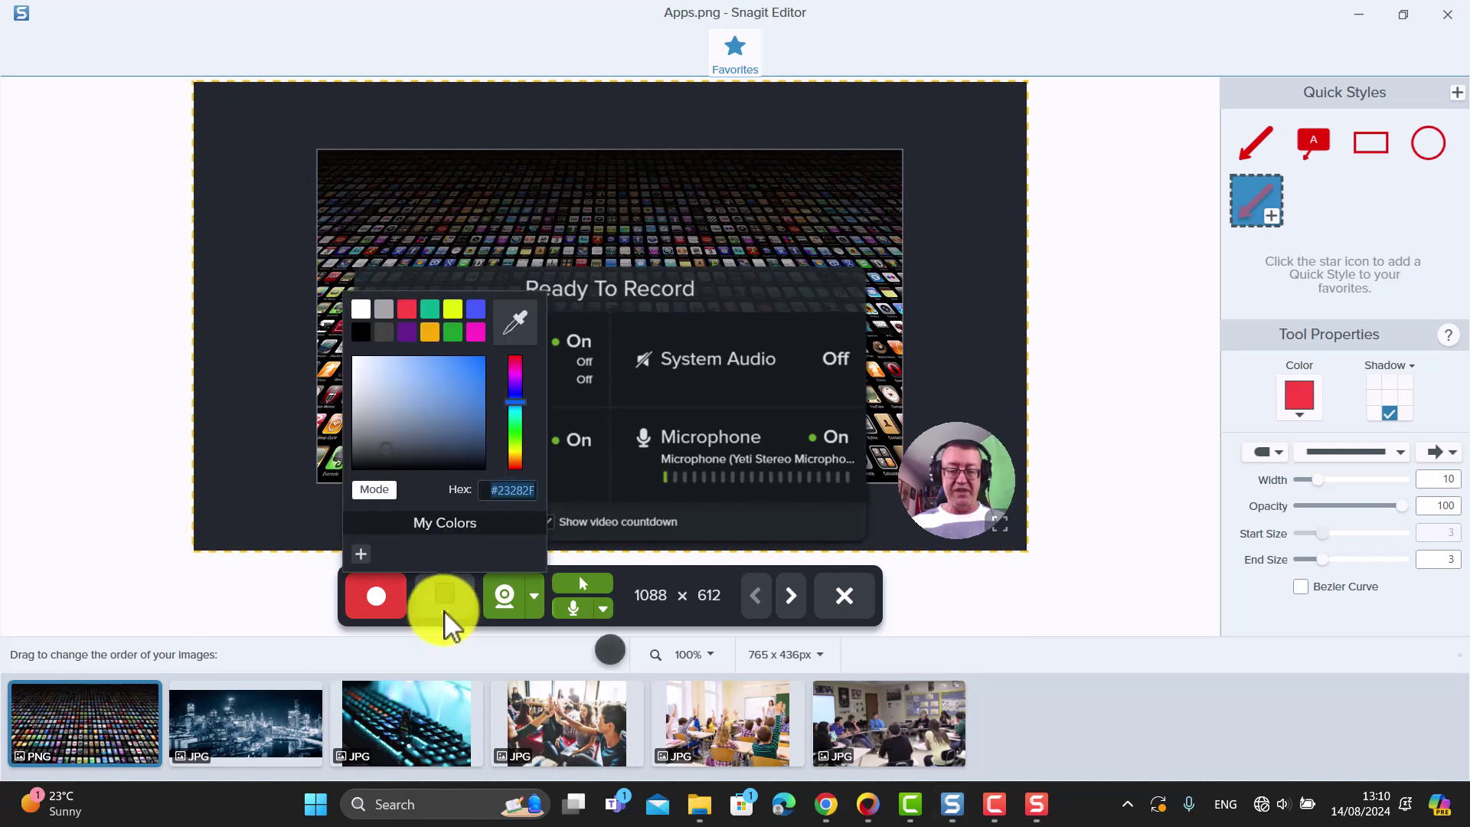
click(519, 444)
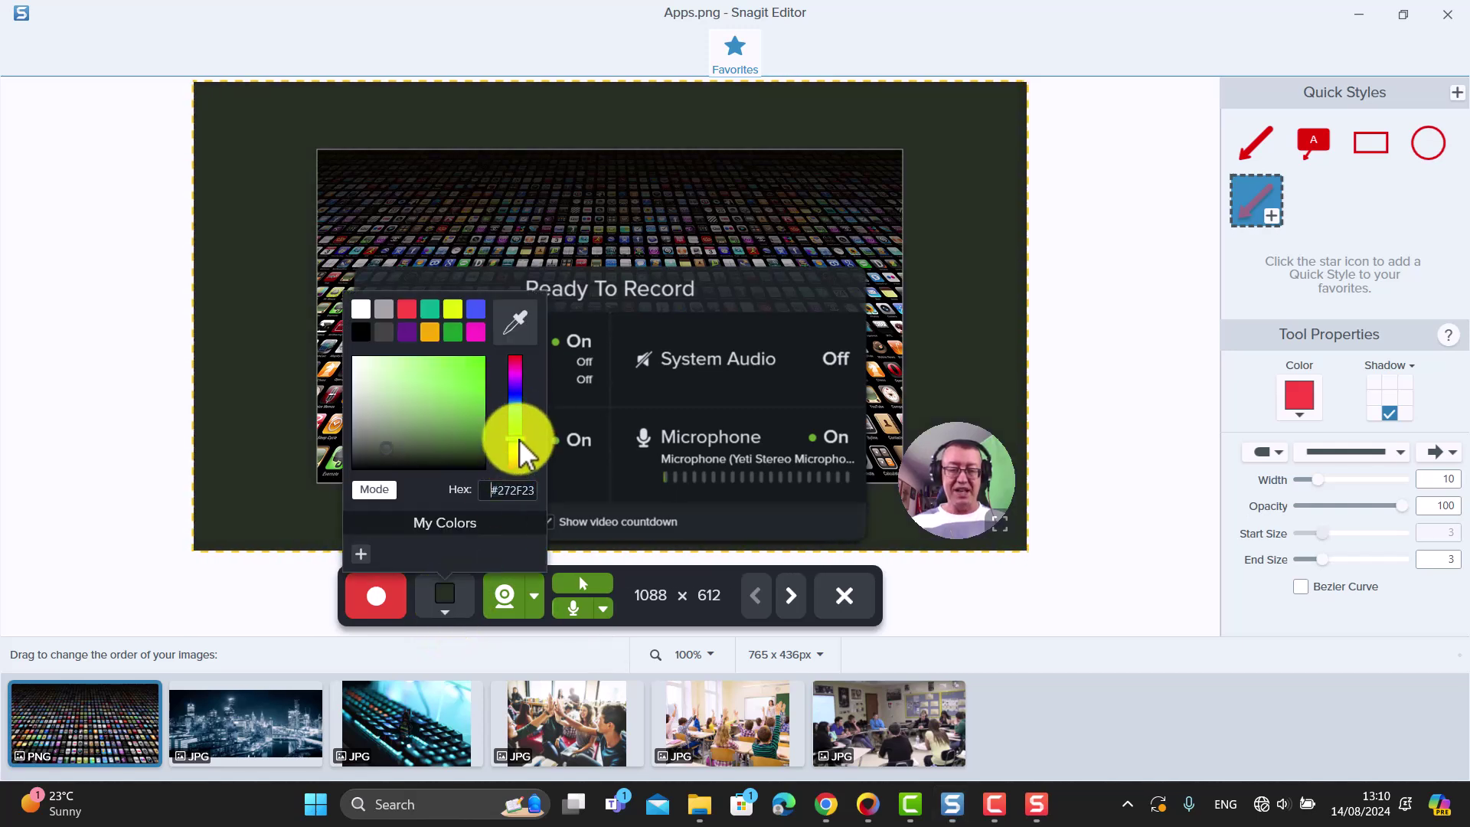
drag(520, 458, 525, 466)
drag(478, 381, 468, 366)
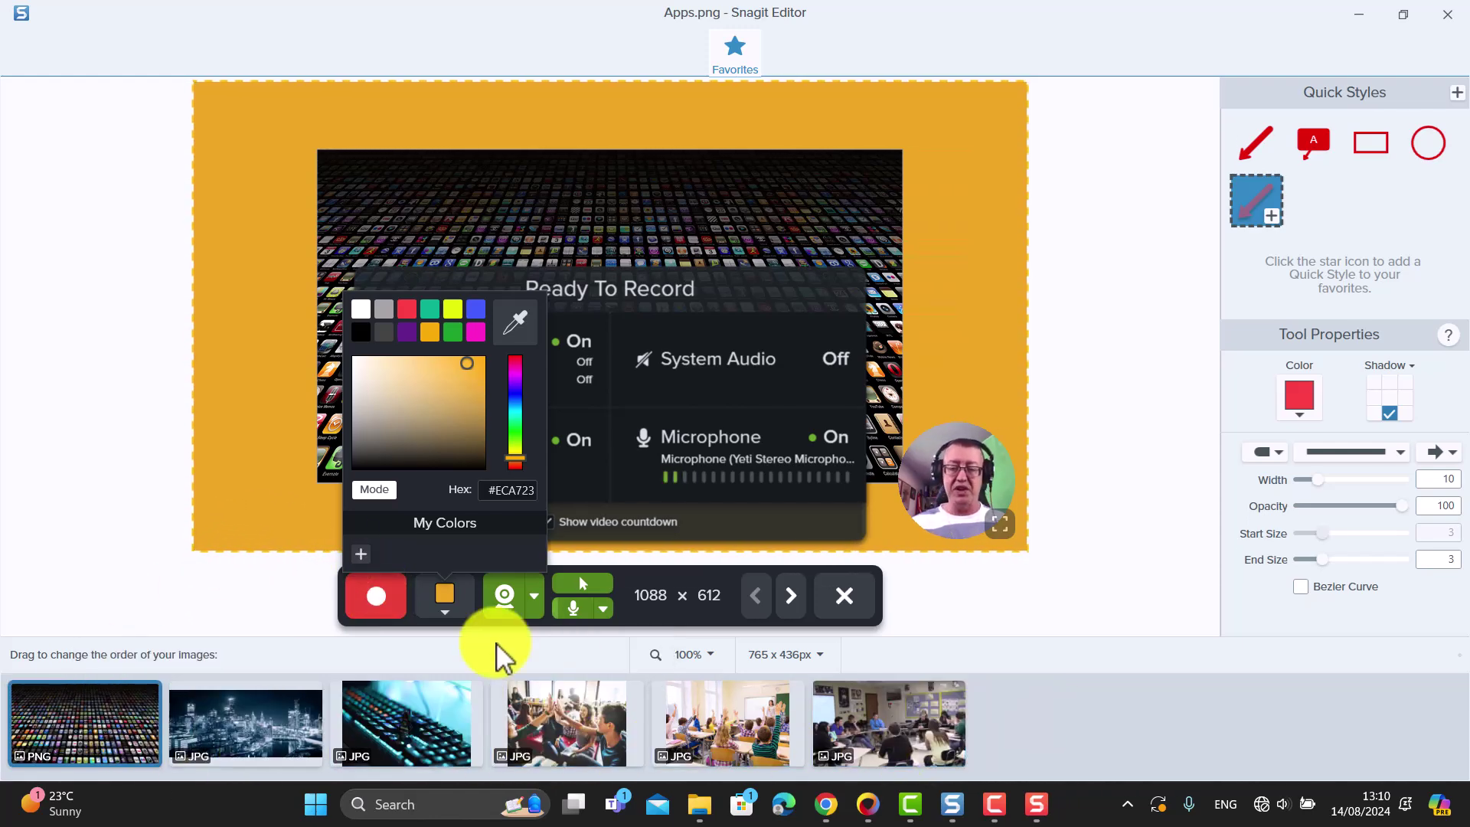
click(376, 597)
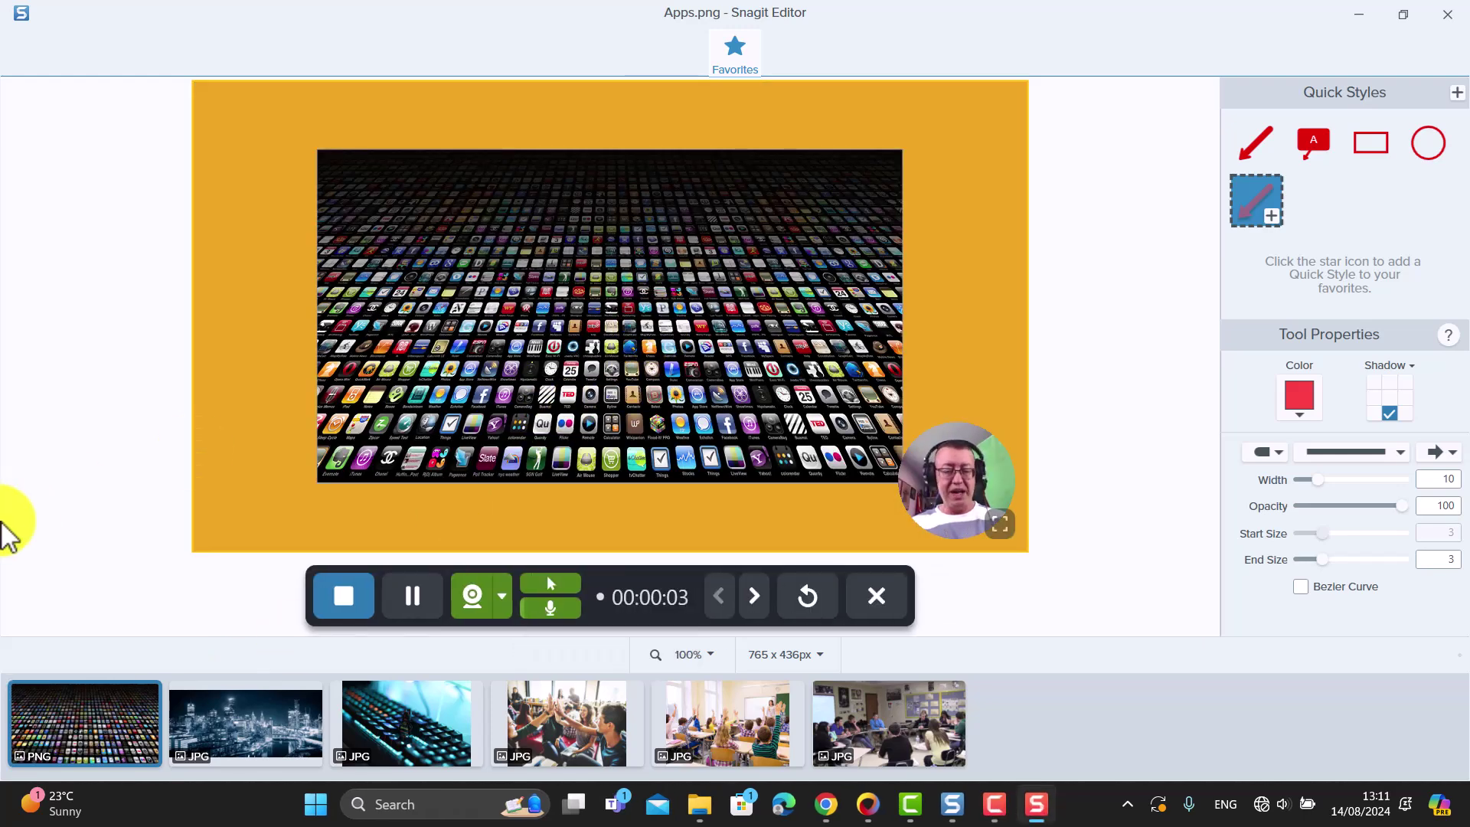
- Record through the Melbourne night, keyboard and classroom images, stopping at 21 seconds
key(Right)
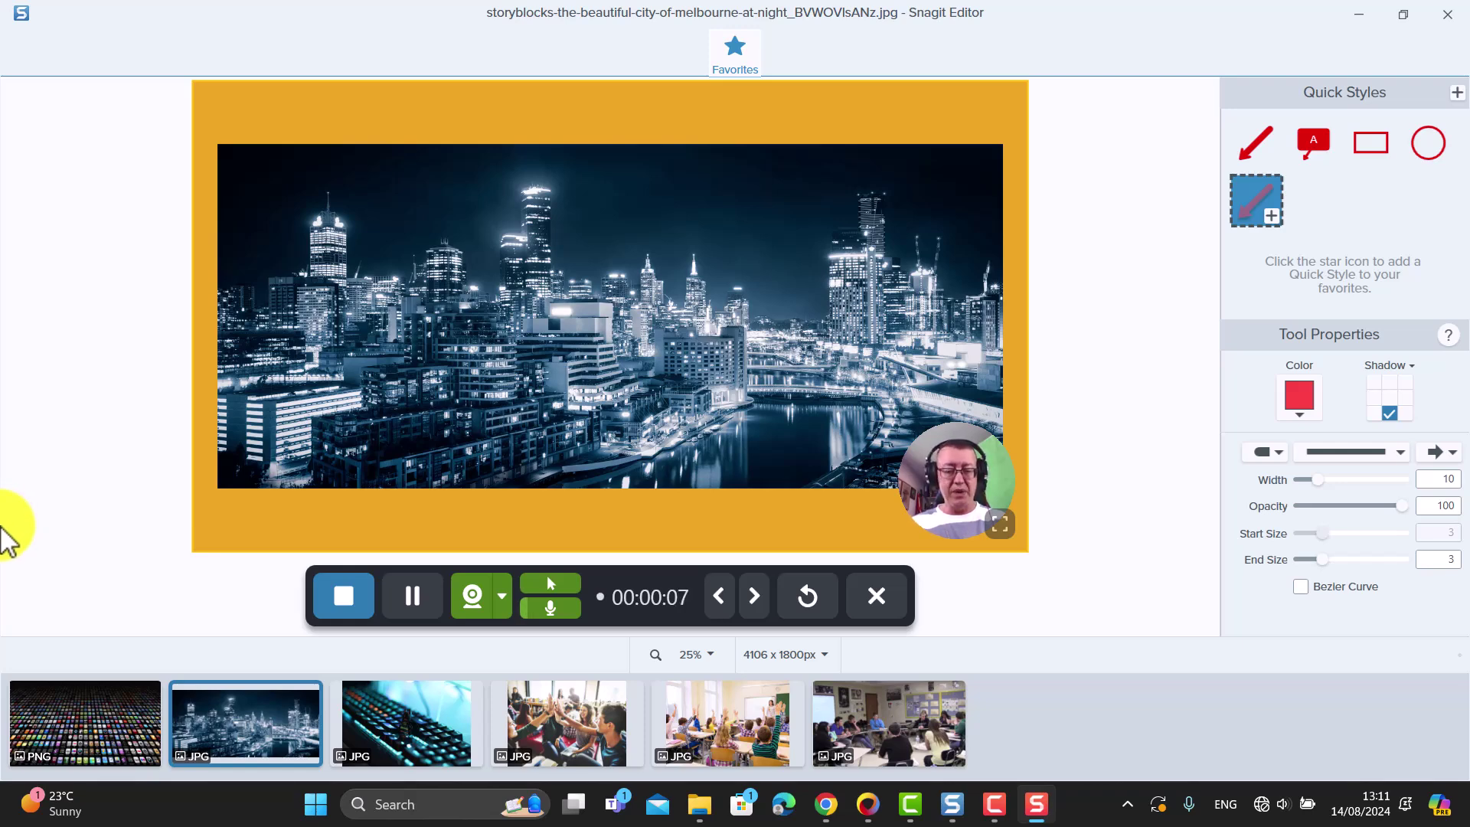
key(Right)
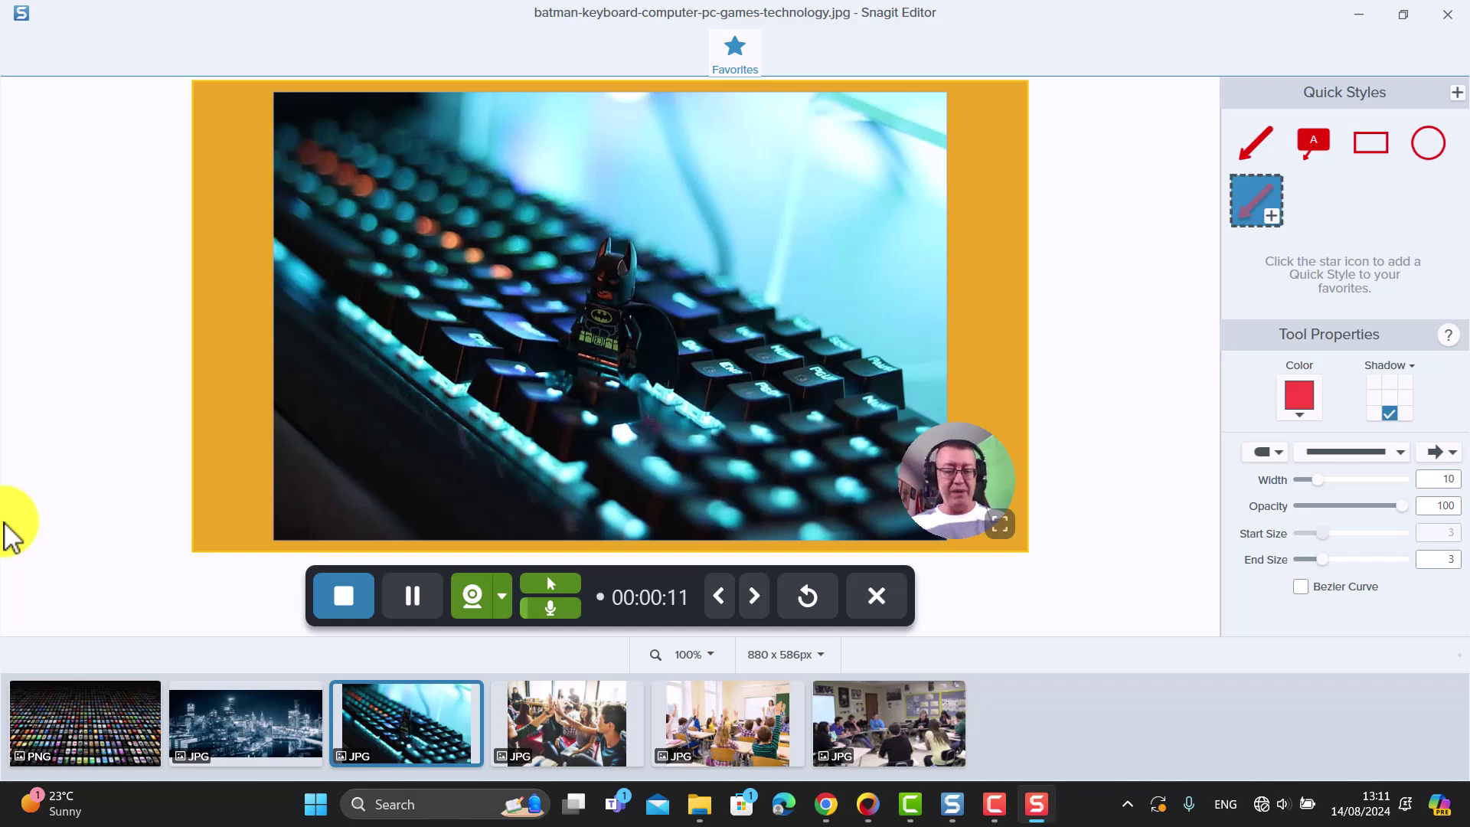
key(Right)
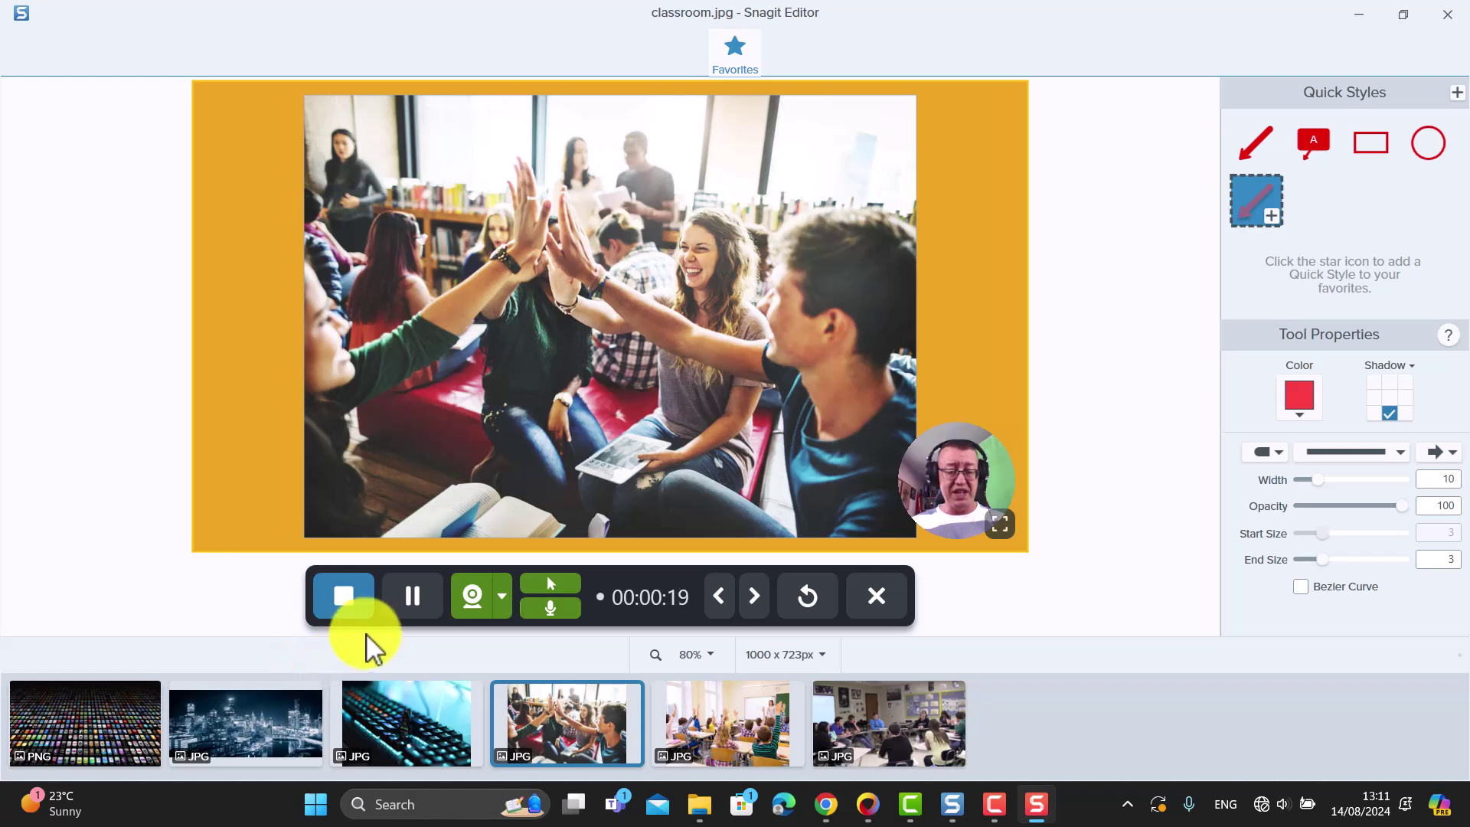
click(344, 595)
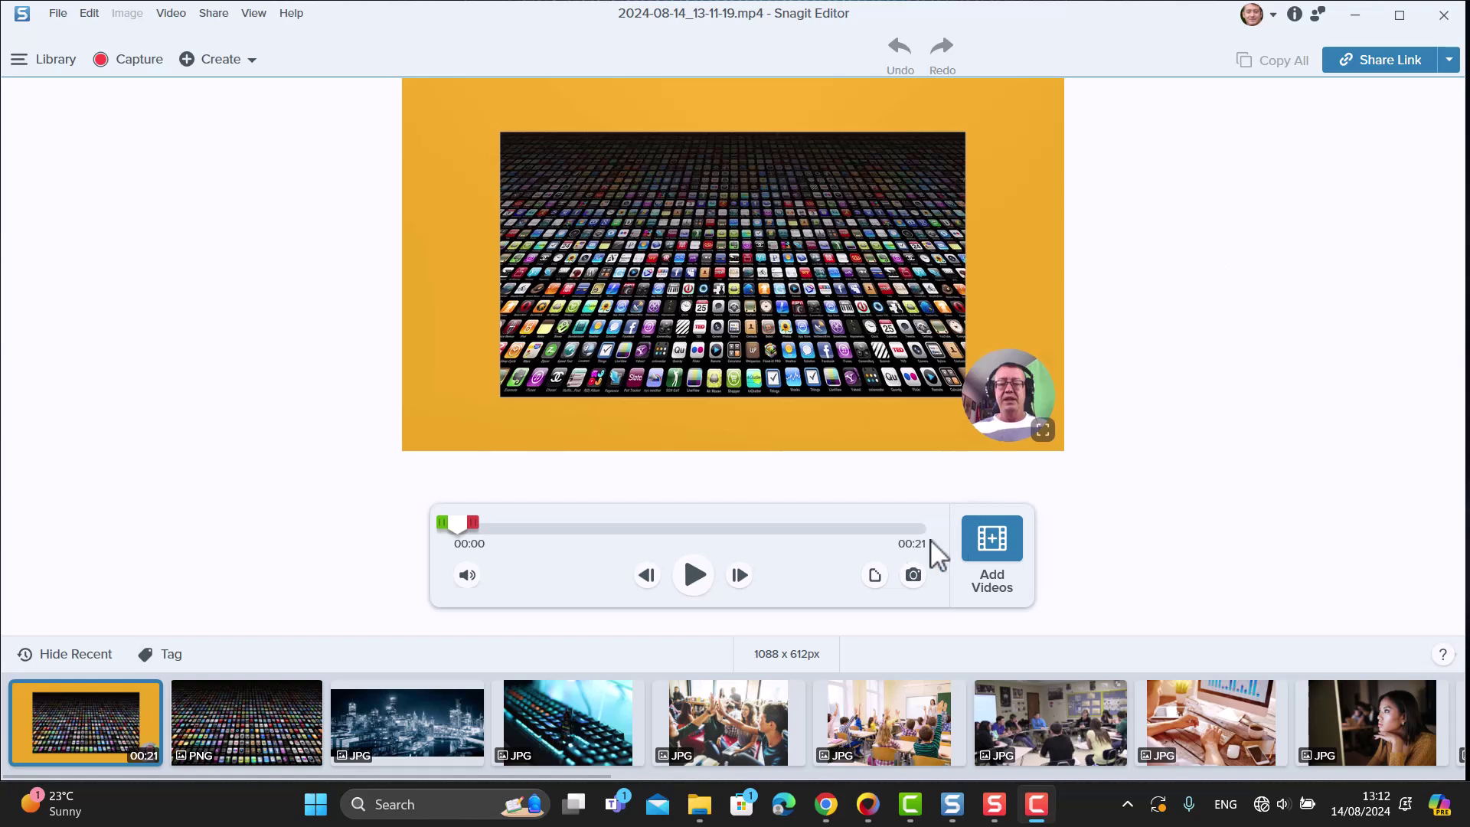
- Play the new video, pause near 00:07 on the Melbourne image, then show the File menu
click(695, 579)
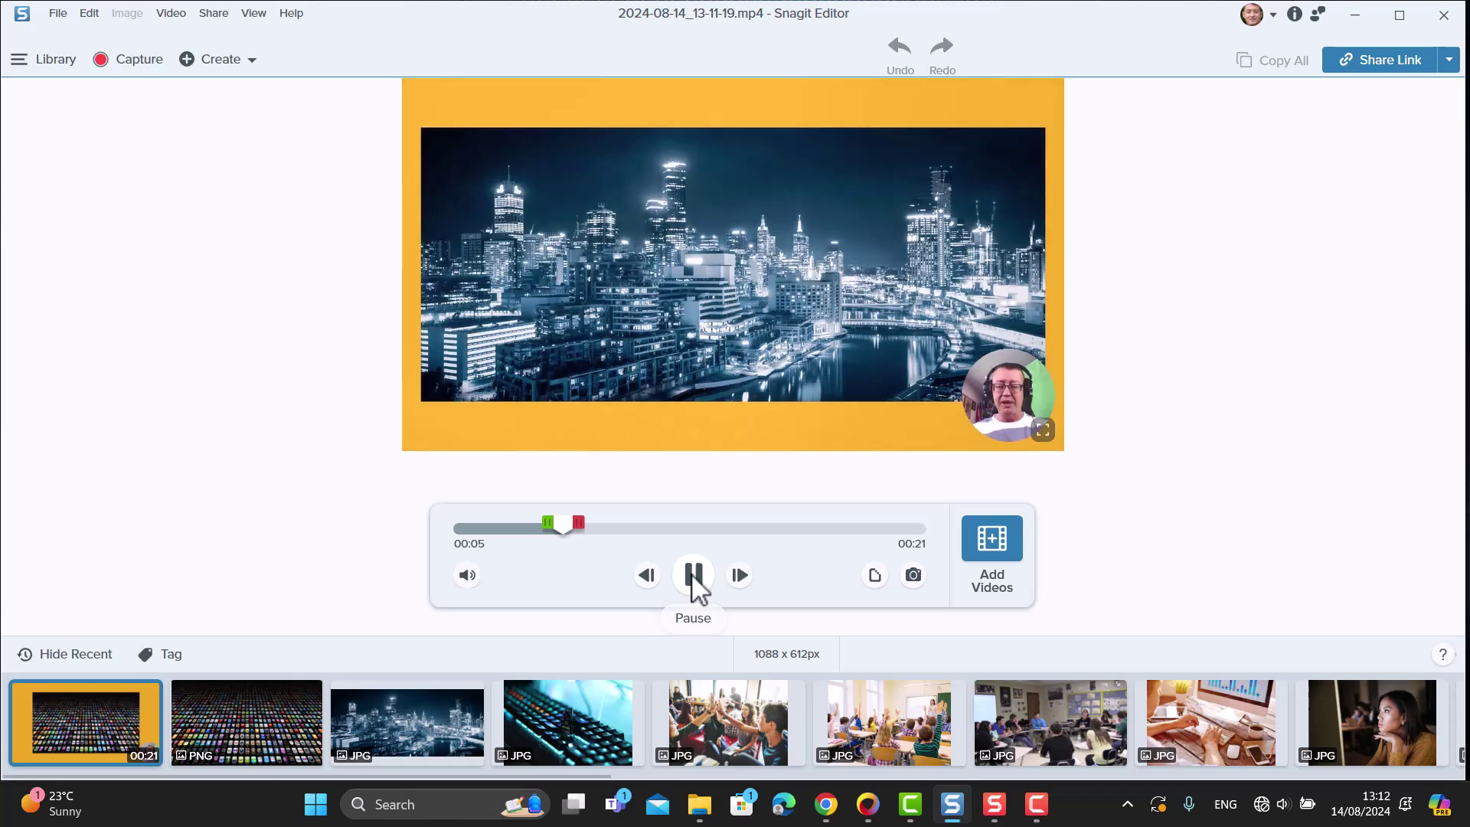
click(693, 577)
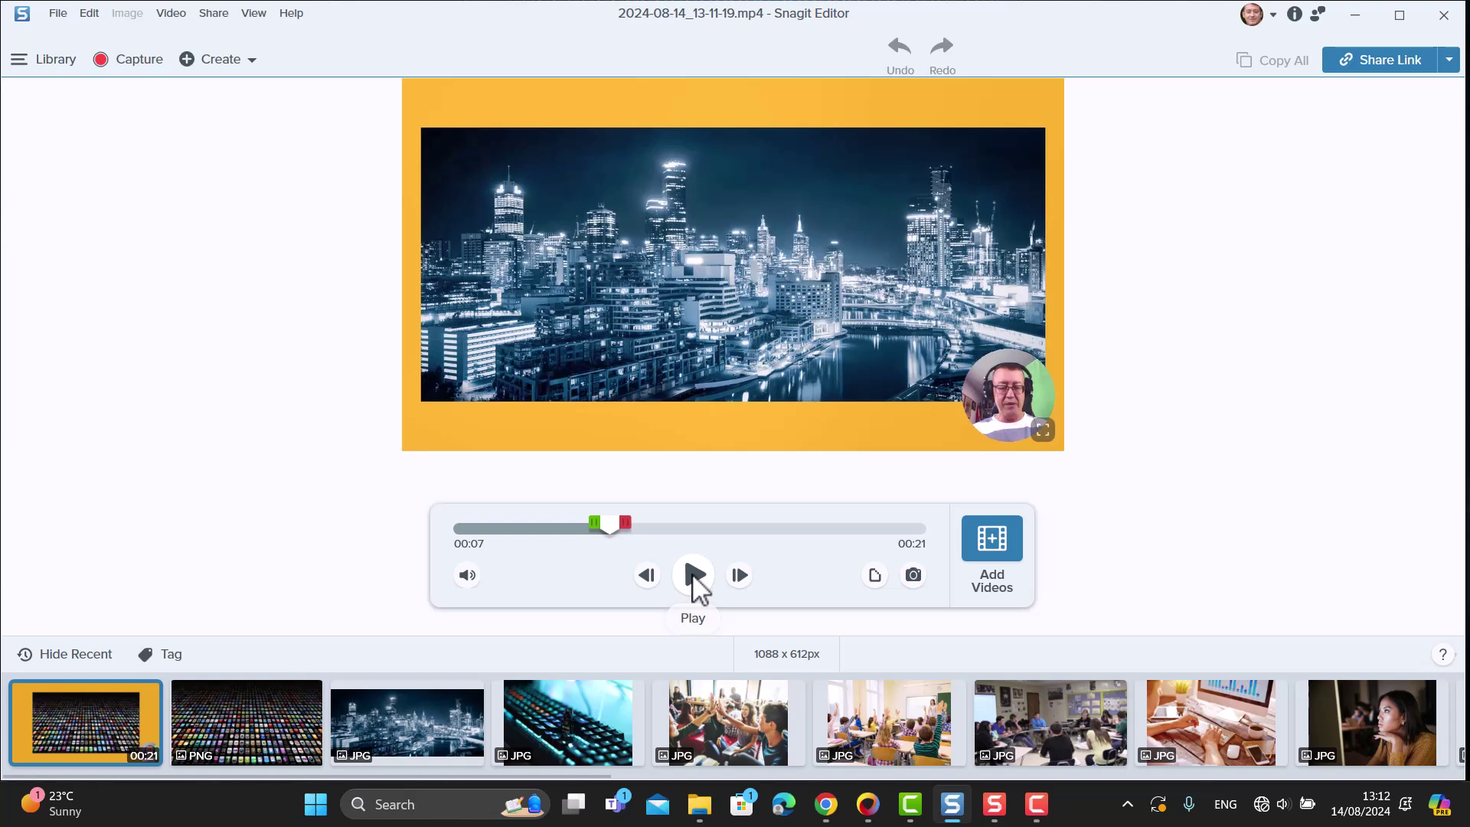
click(57, 14)
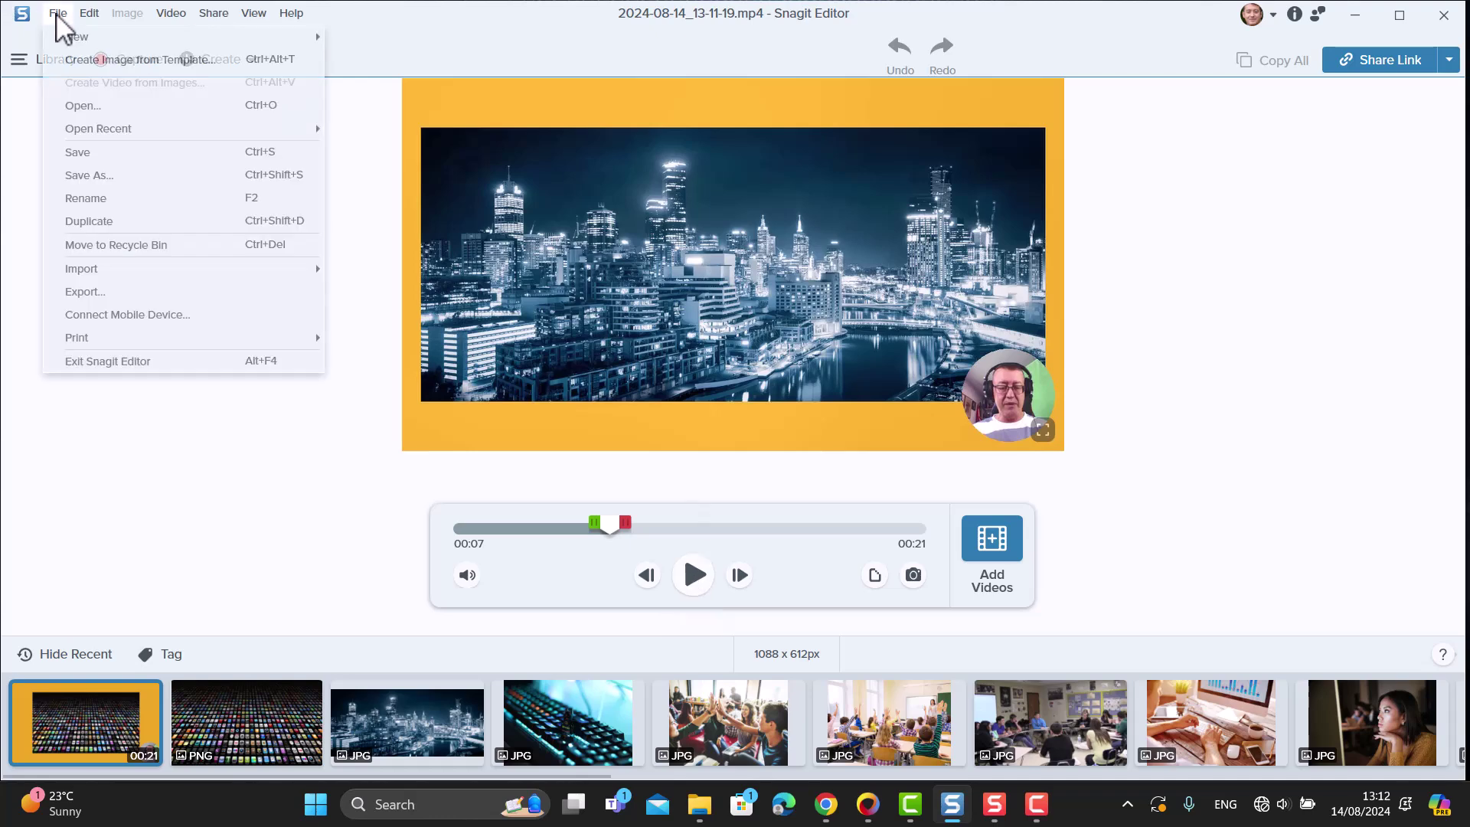
- Back out of Save As and the Share Link destinations without saving the video
click(89, 173)
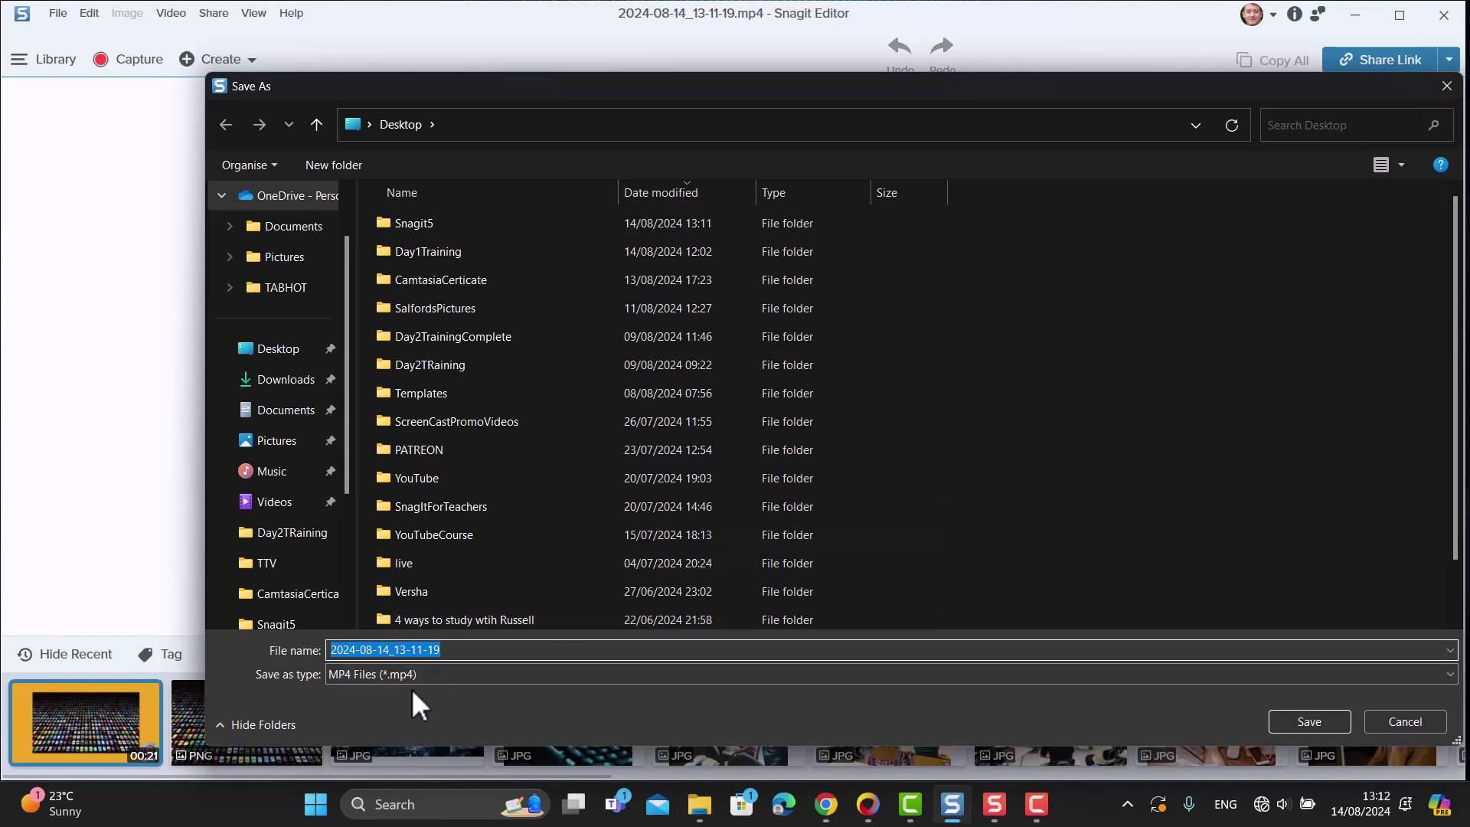
click(1449, 87)
click(1454, 62)
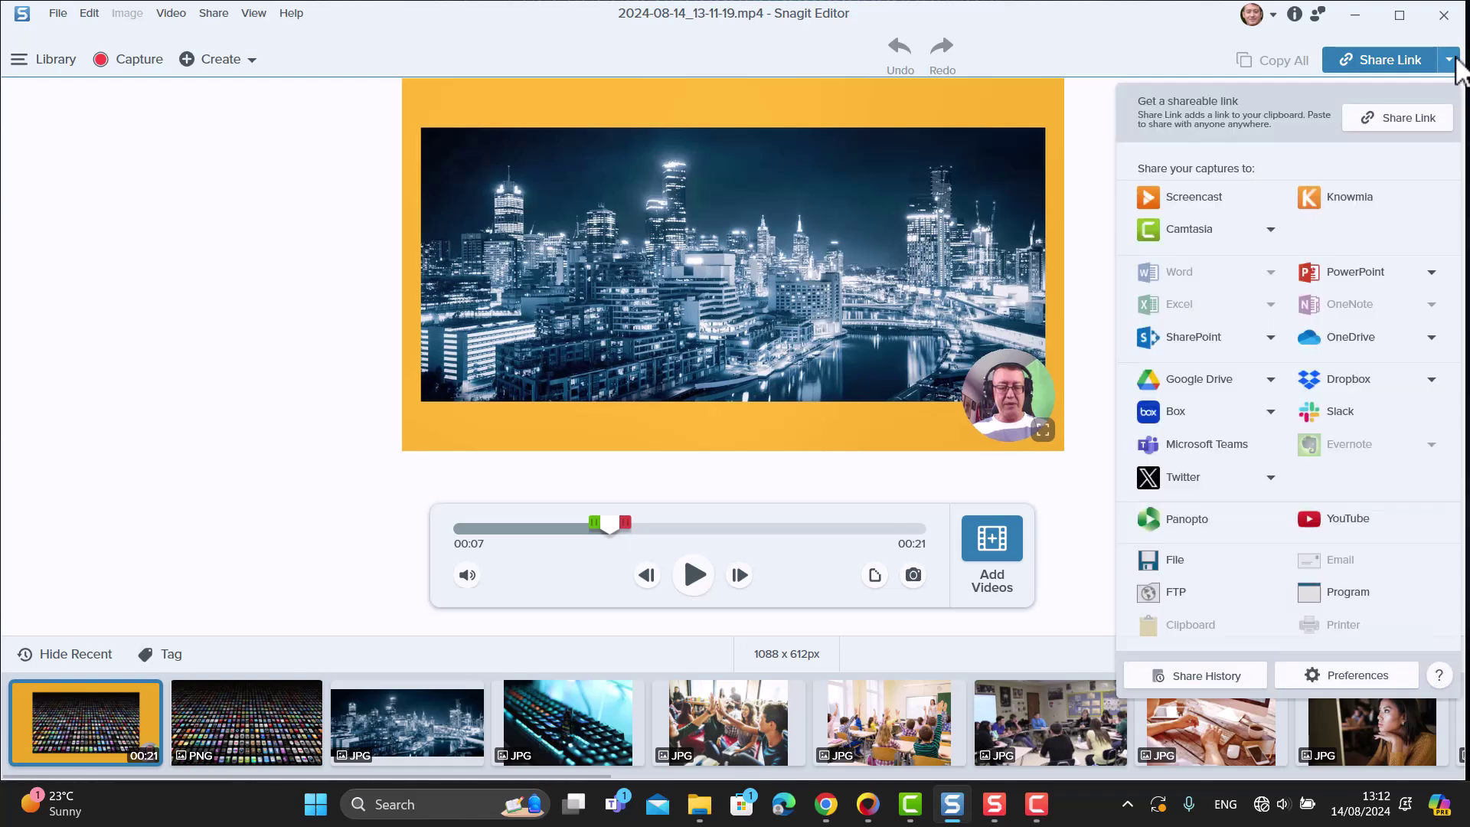
click(182, 352)
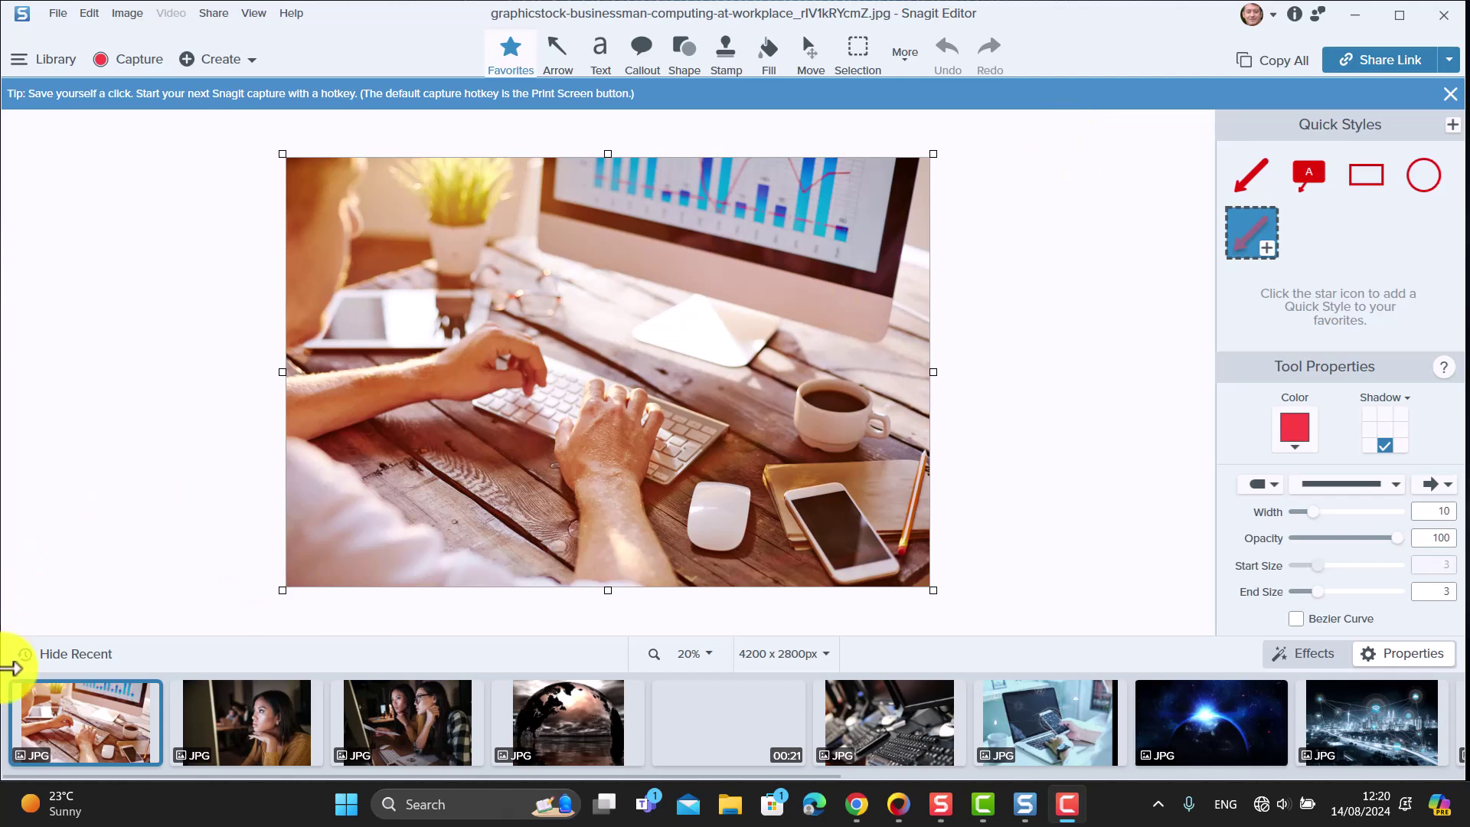
- Add the woman-at-night and earth photos to the Recent tray selection
mouse_move(111, 754)
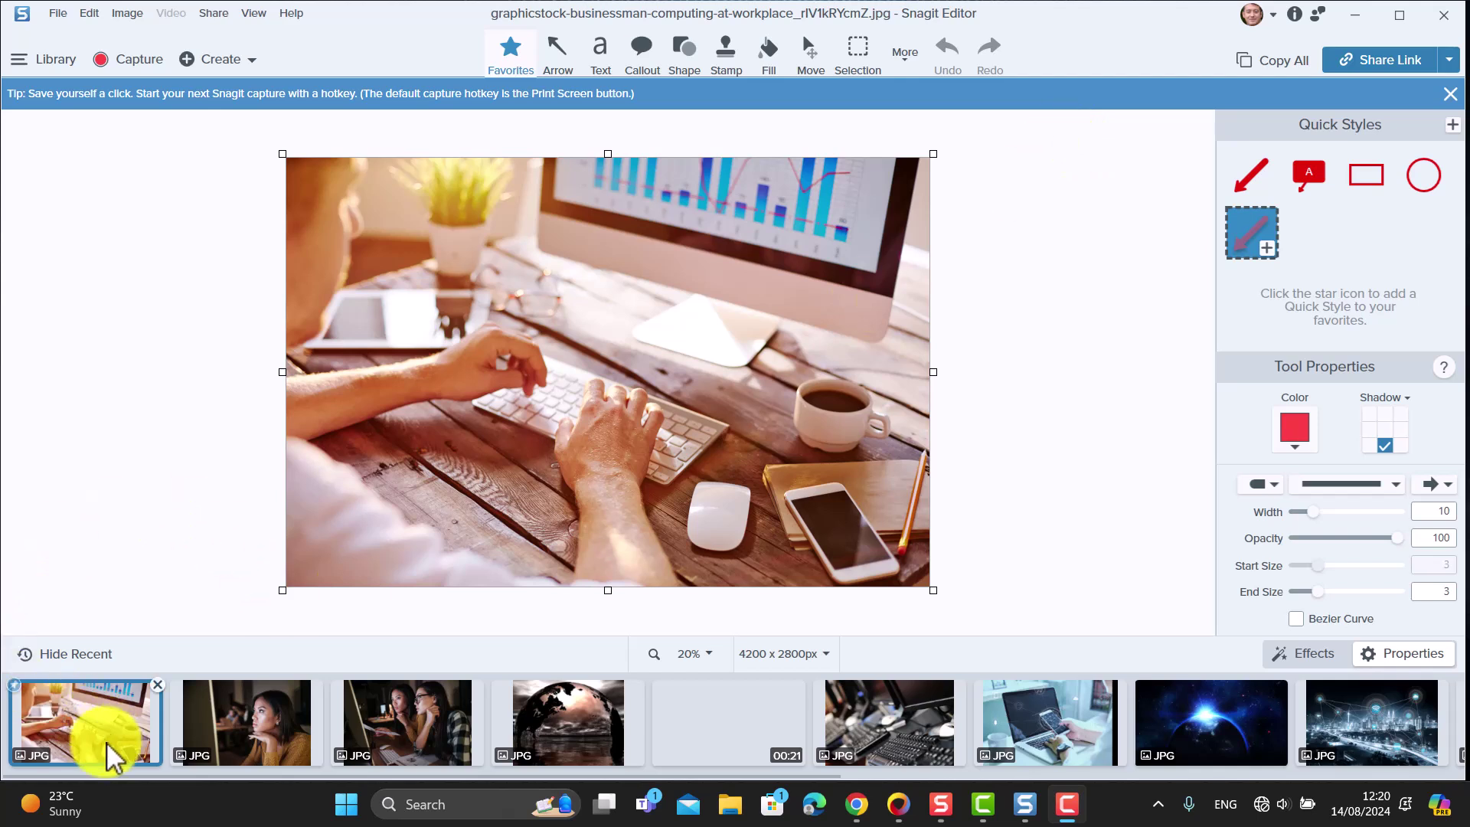
ctrl+click(201, 747)
ctrl+click(570, 739)
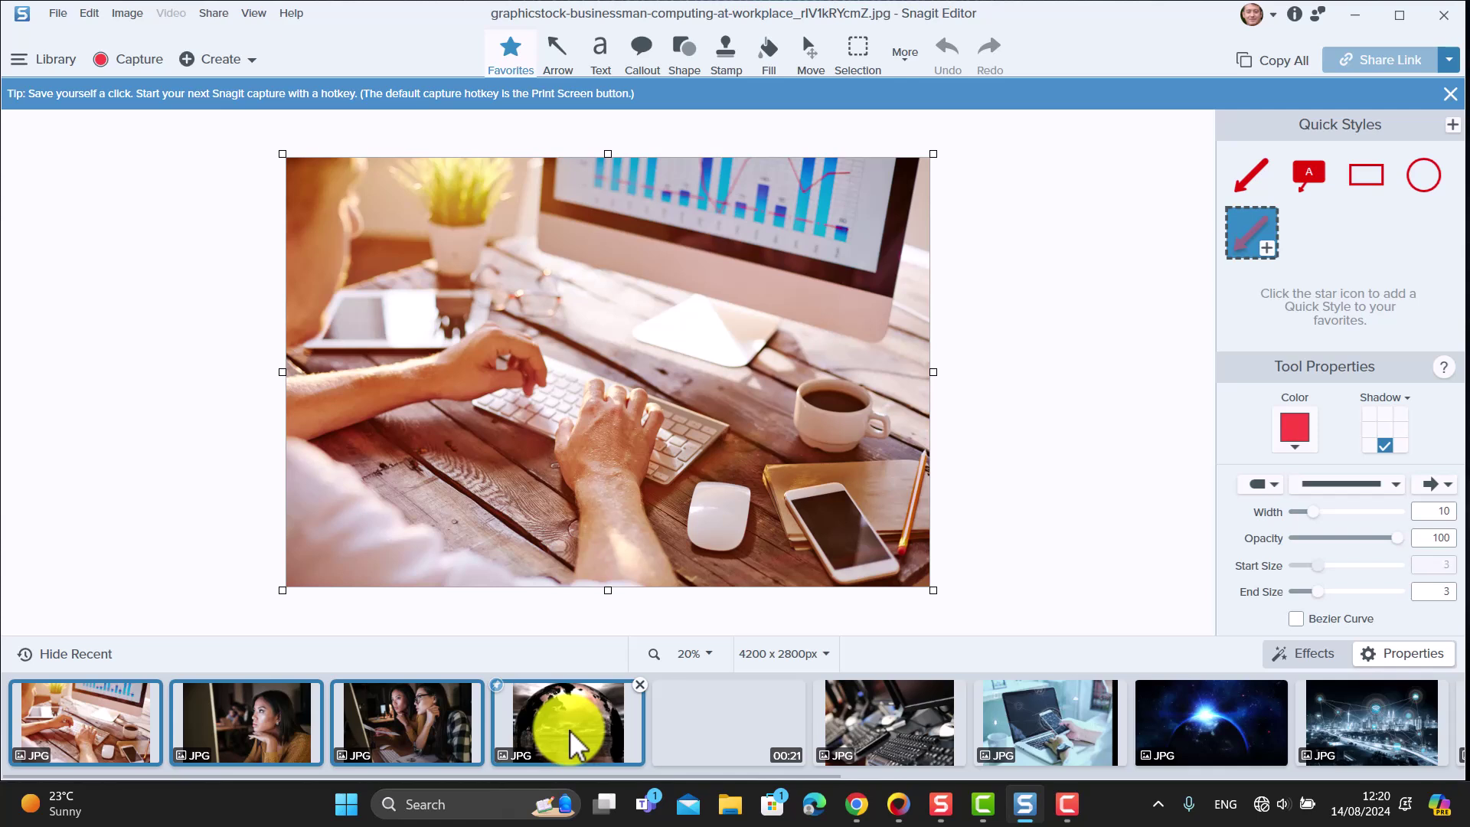
- Create a video from the selected photos with webcam and cursor on, and start recording
click(249, 59)
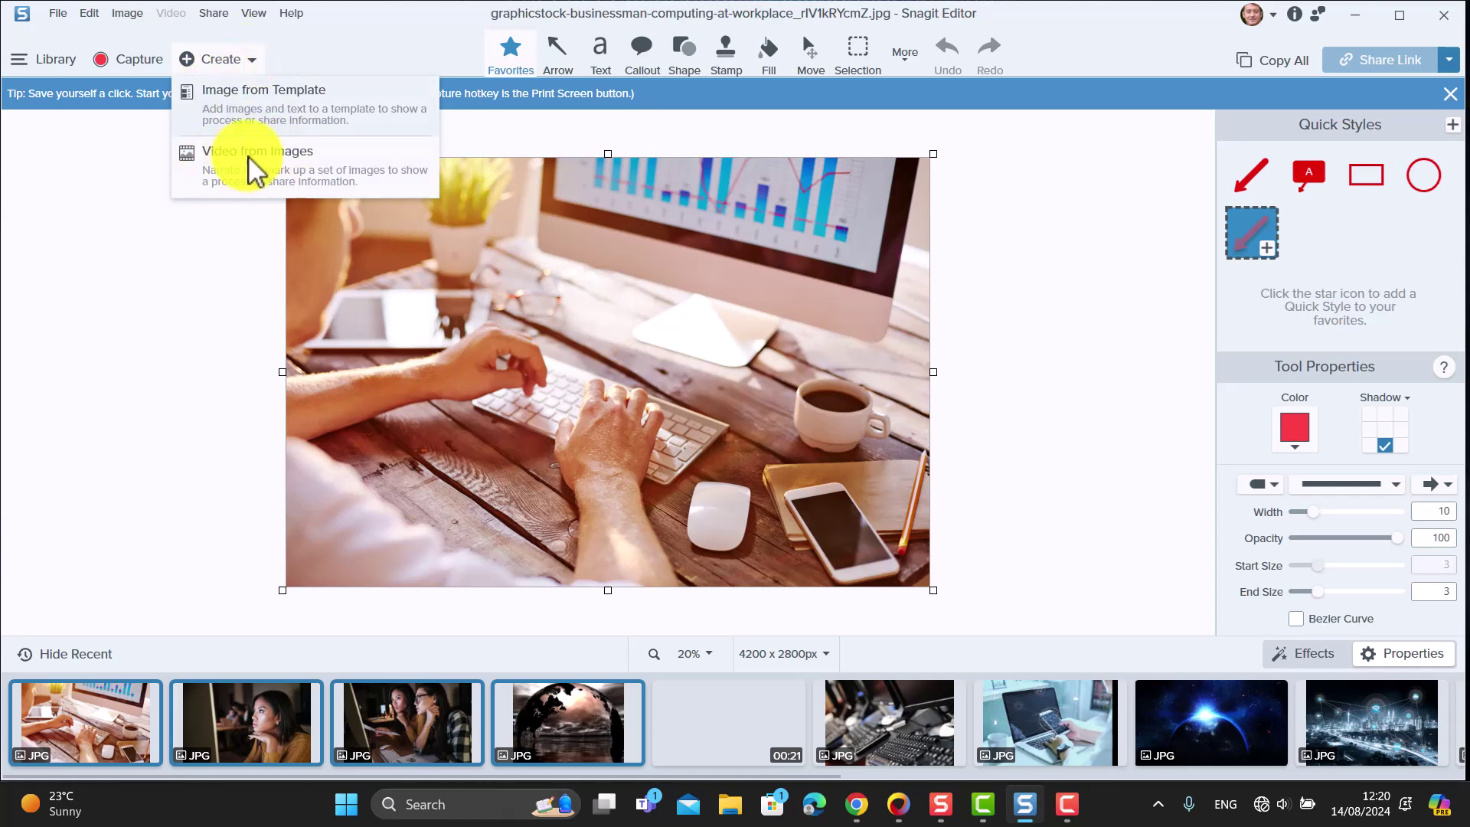
click(267, 163)
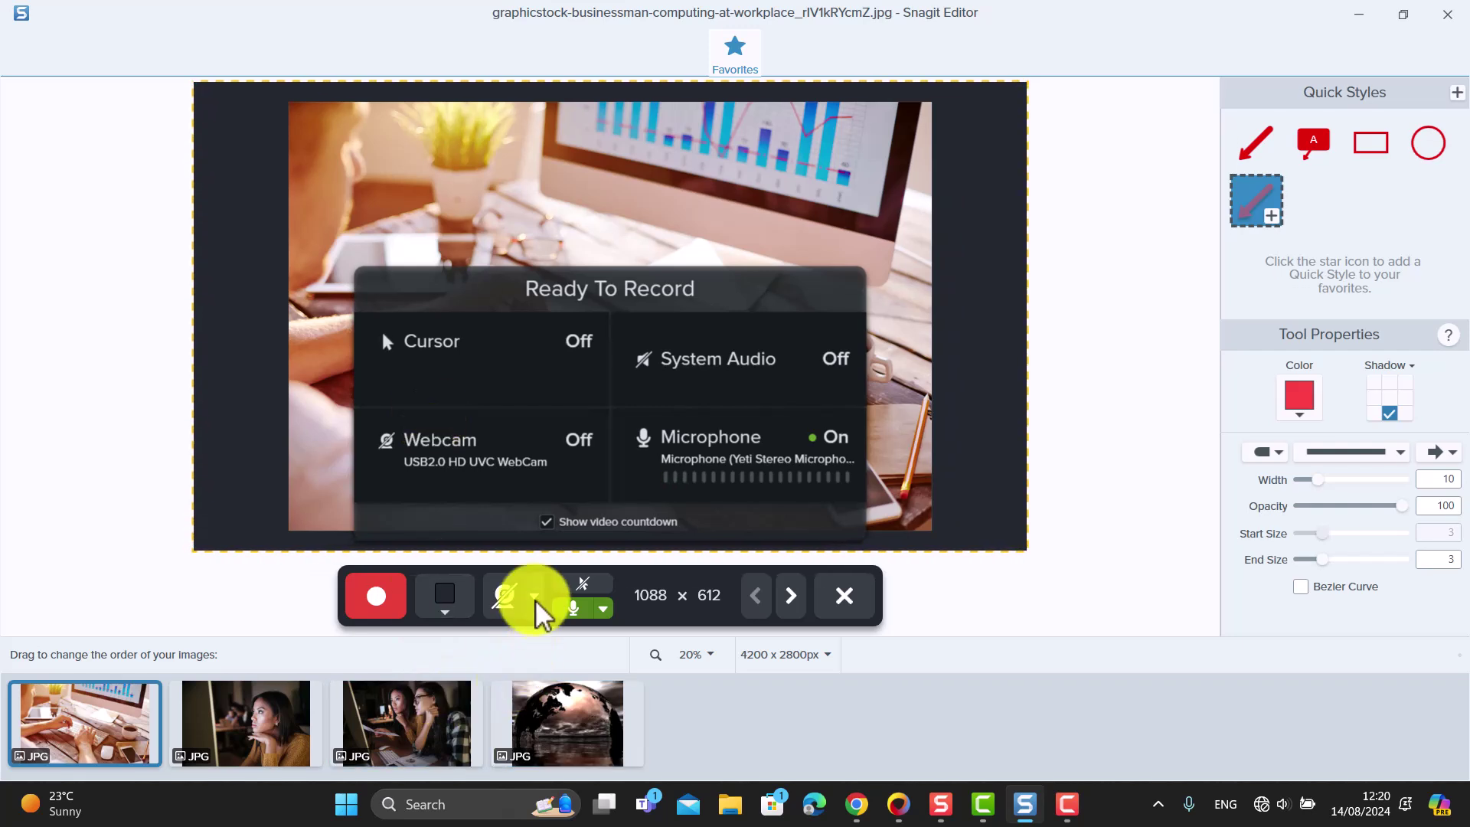
click(504, 600)
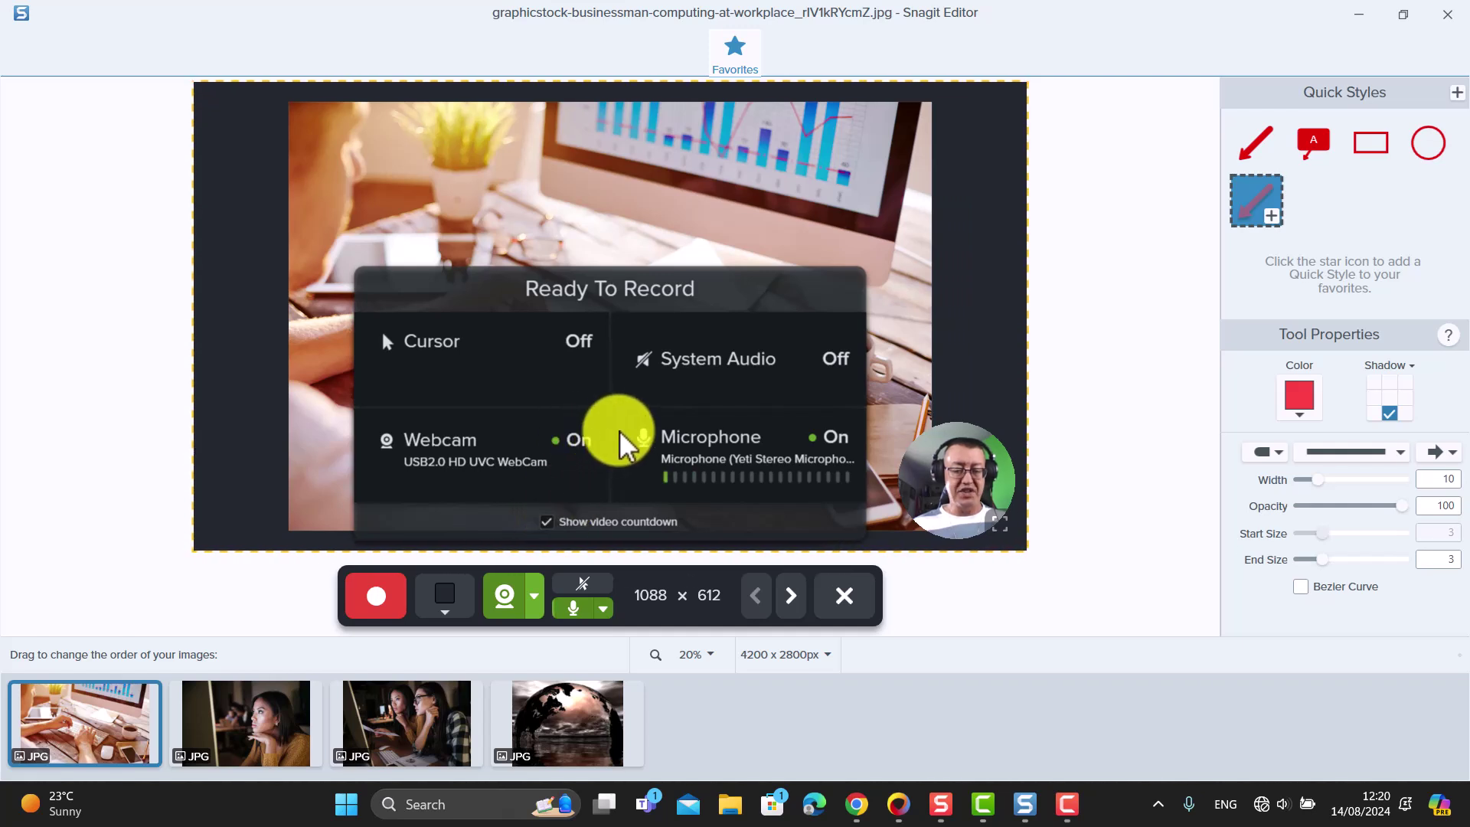
click(584, 596)
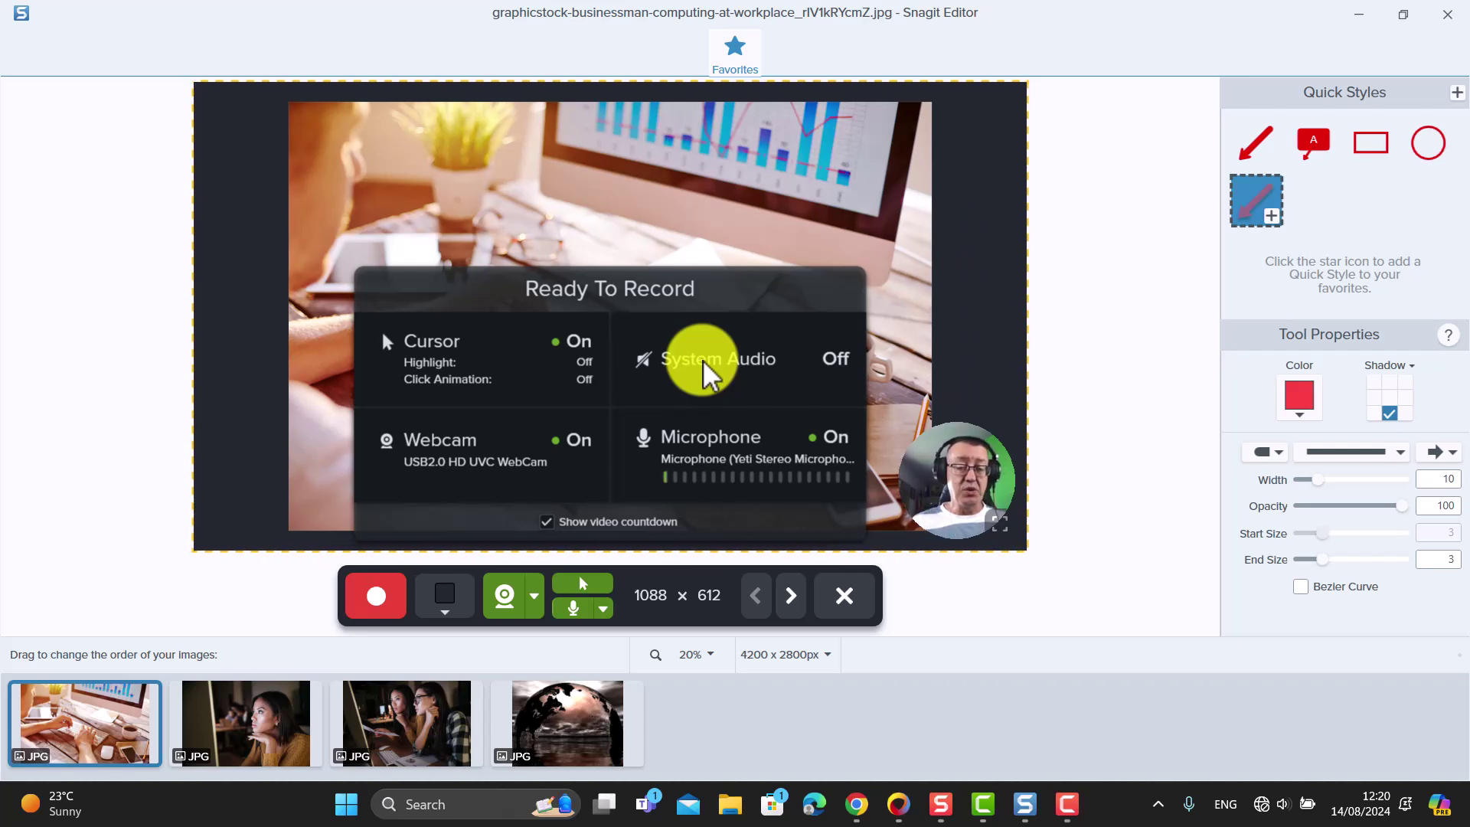
click(378, 599)
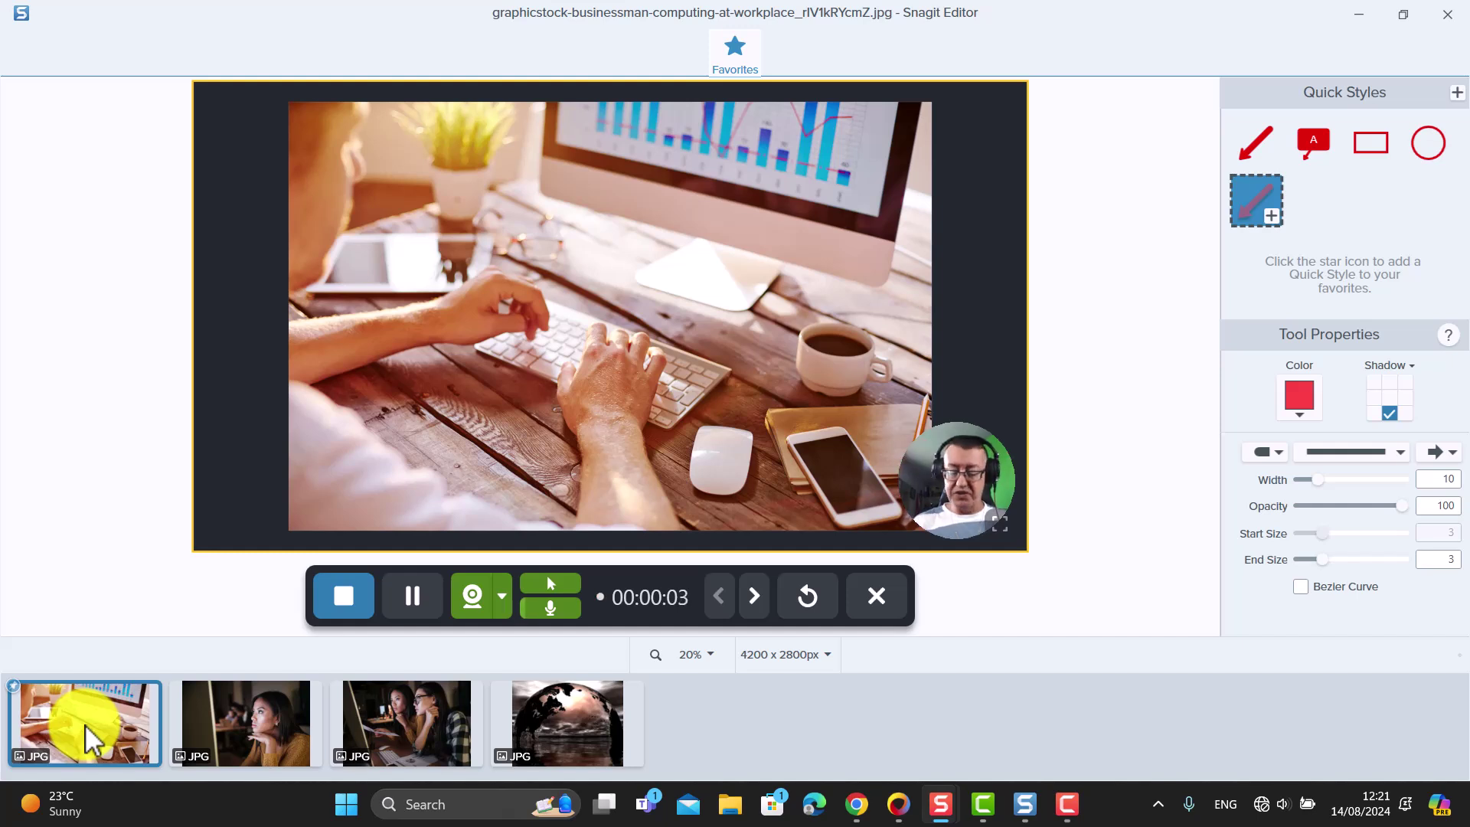
- Step through the woman-at-night, two-women and earth photos, then pause and stop at 13 seconds
key(Right)
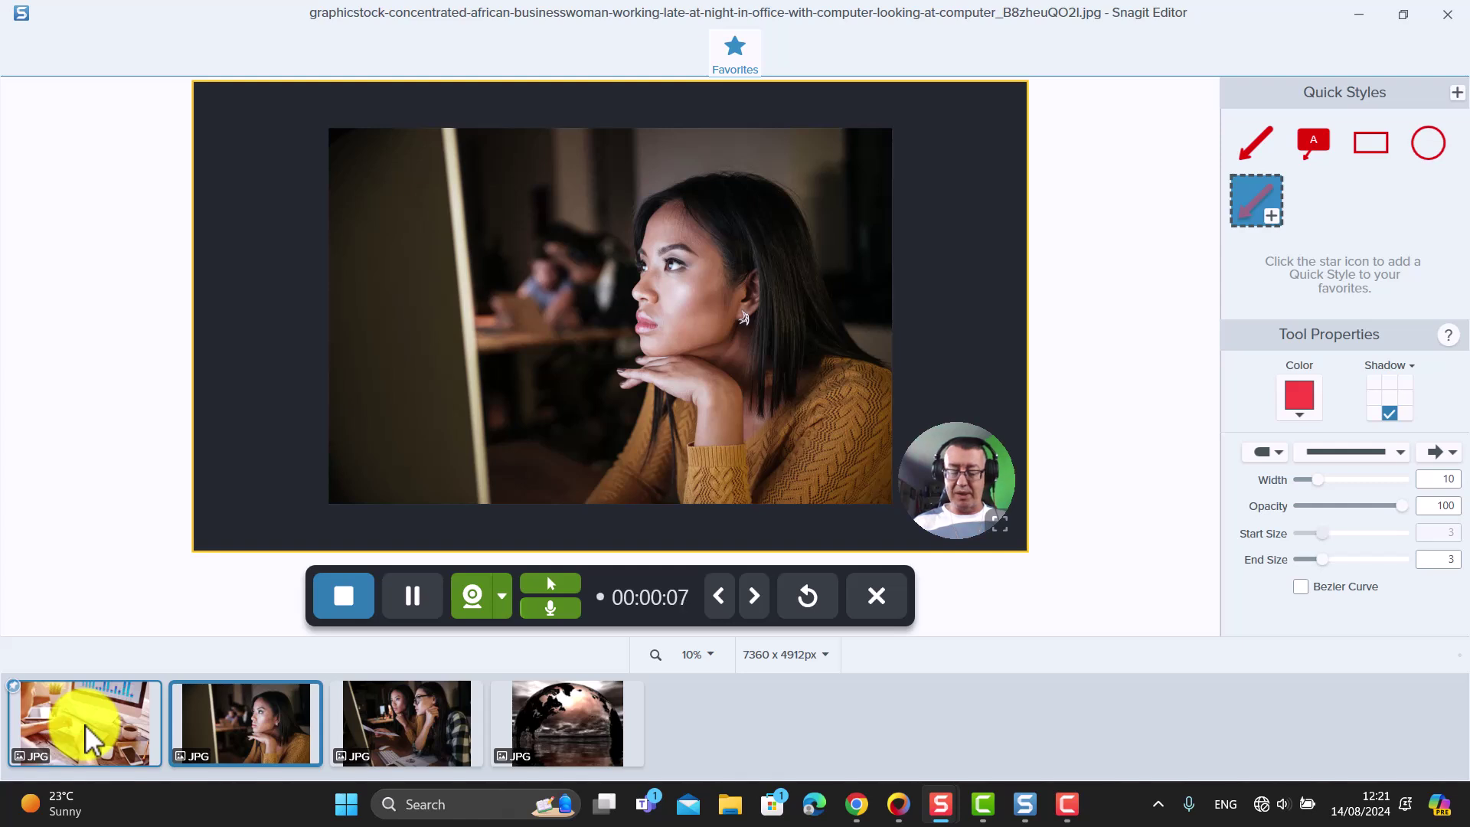
key(Right)
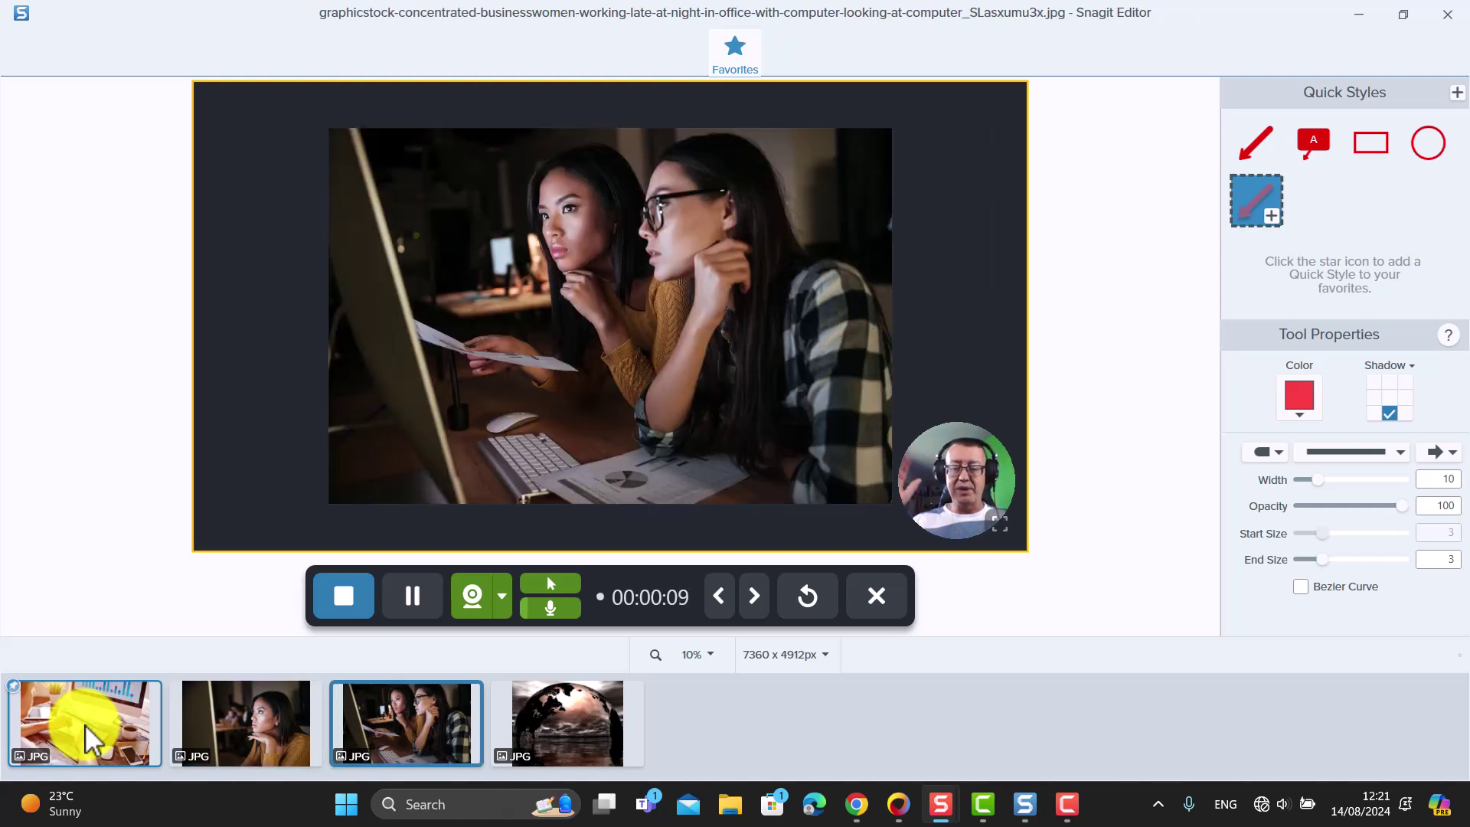
key(Right)
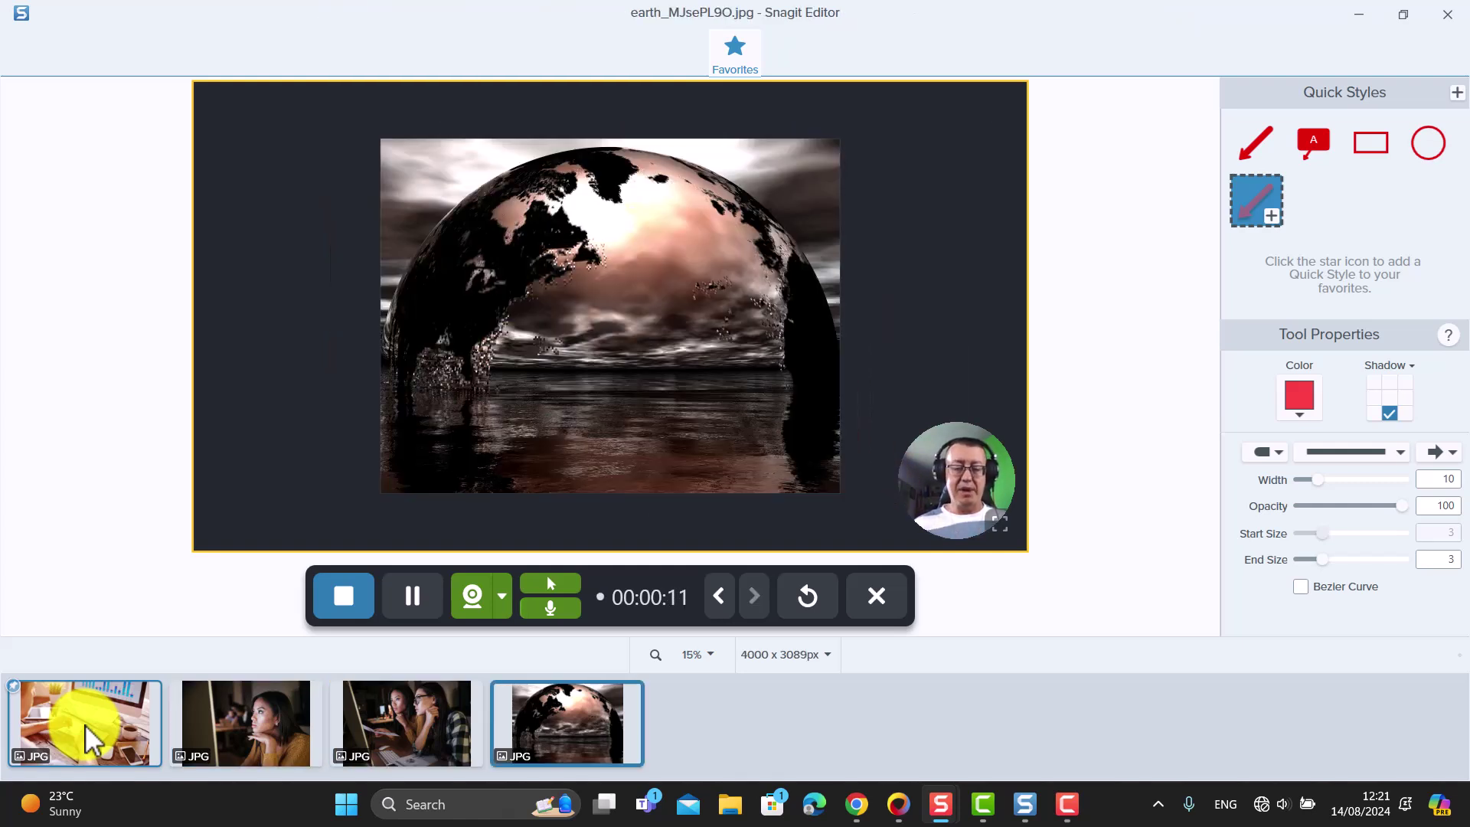
click(412, 596)
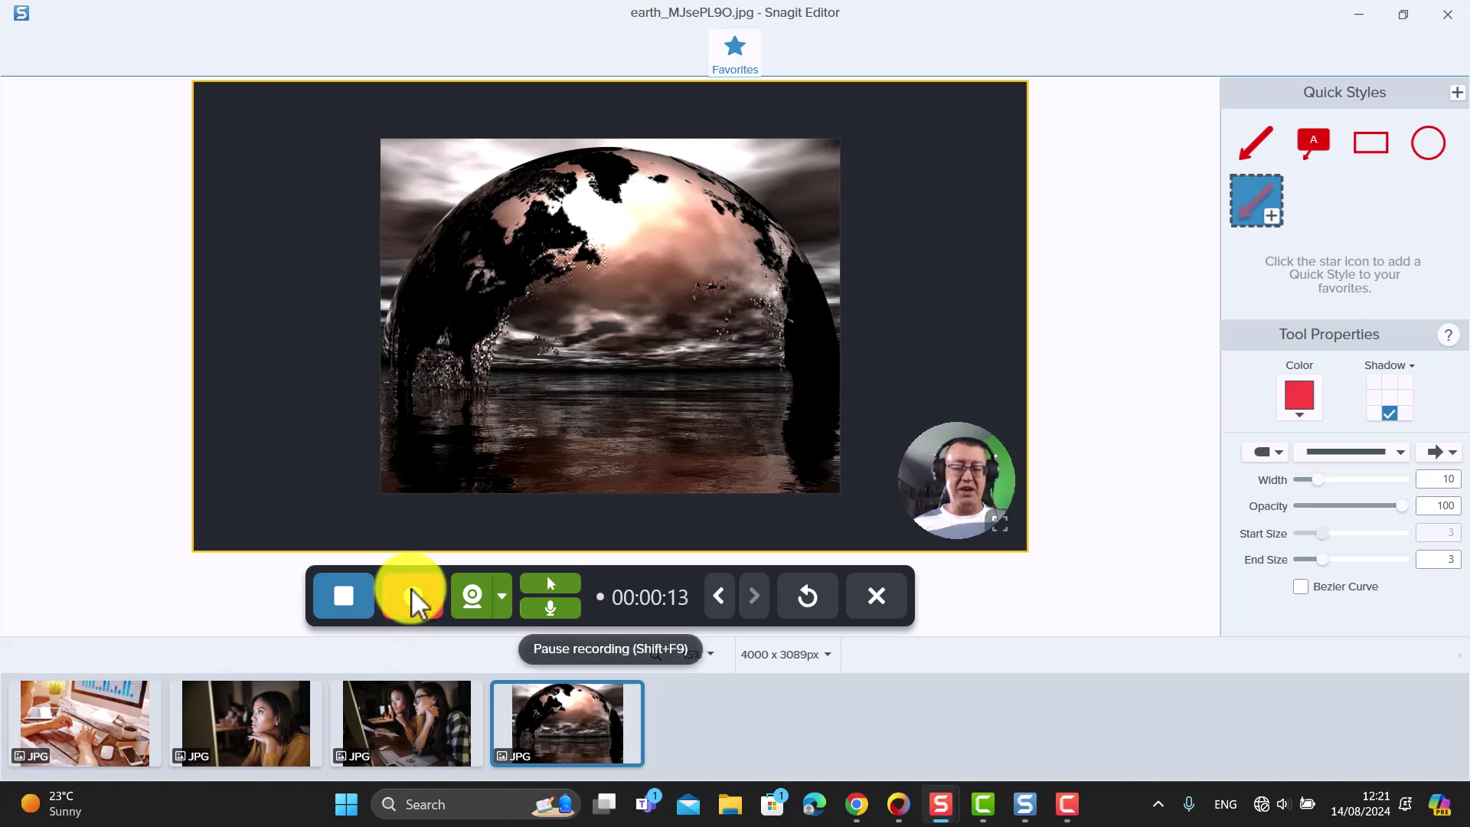
click(344, 595)
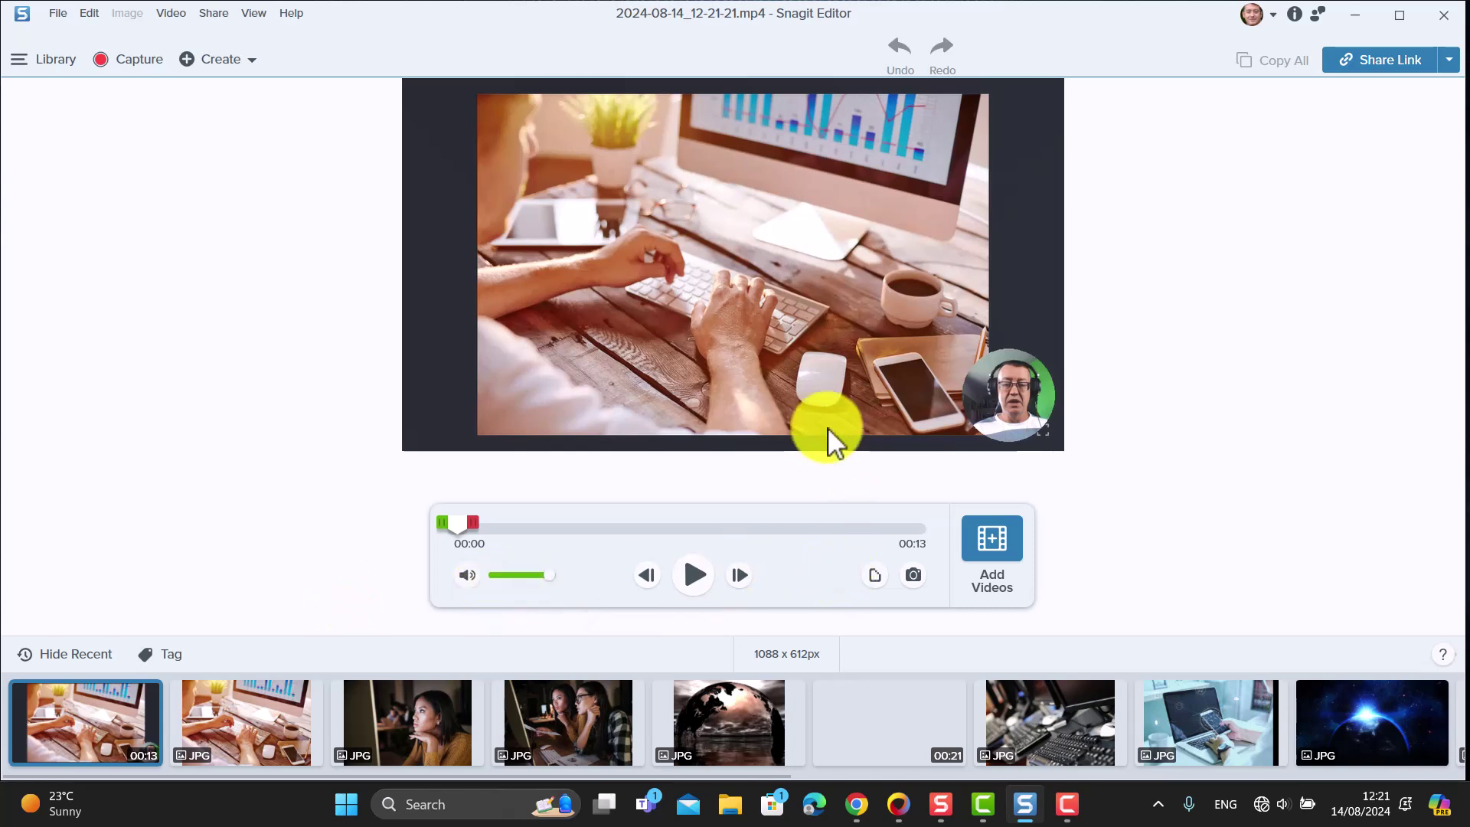
- Play the 13-second photo video, return to the office photo at 00:03, and open Add Videos
click(695, 576)
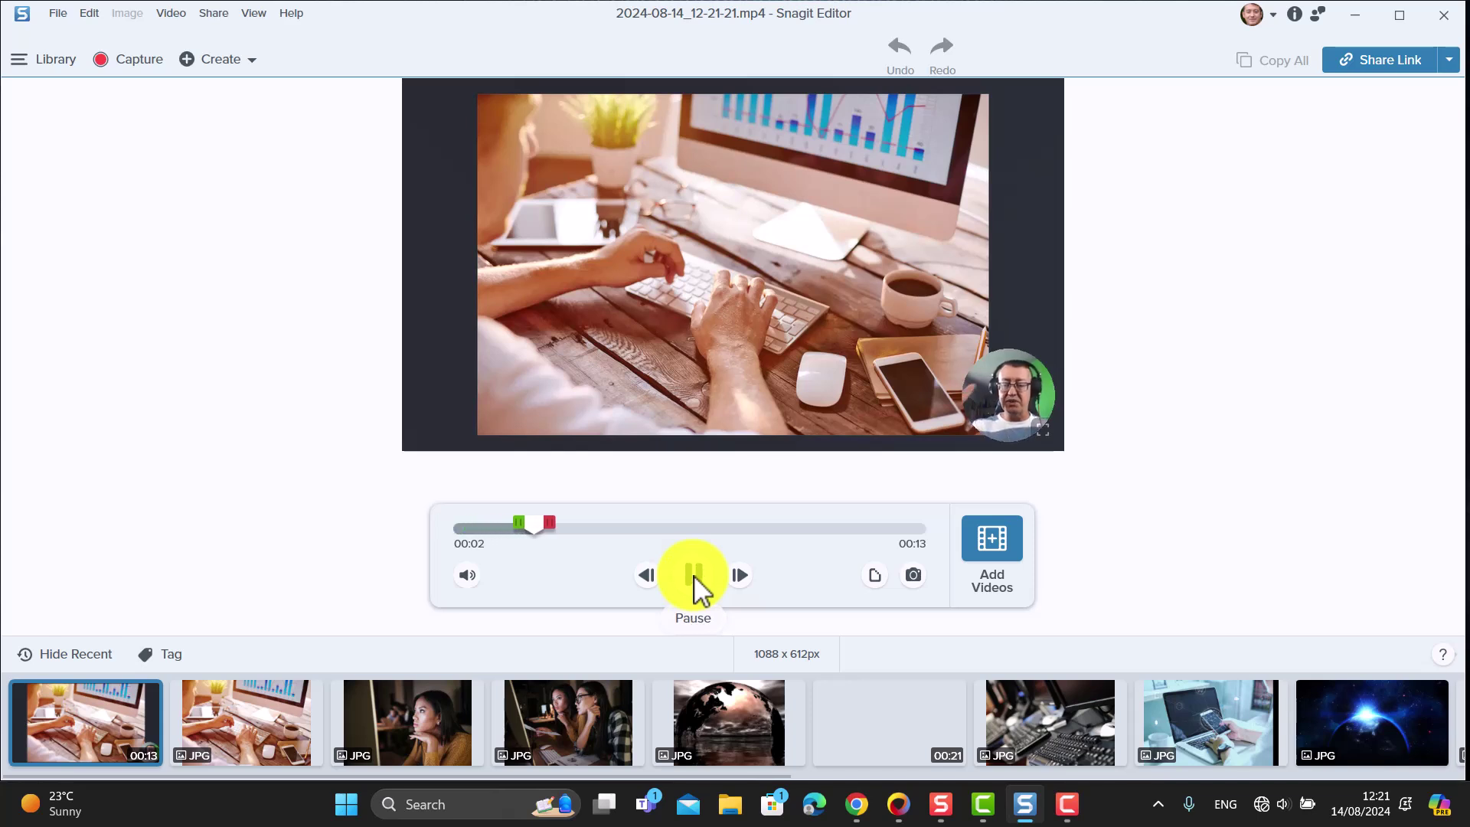
click(694, 576)
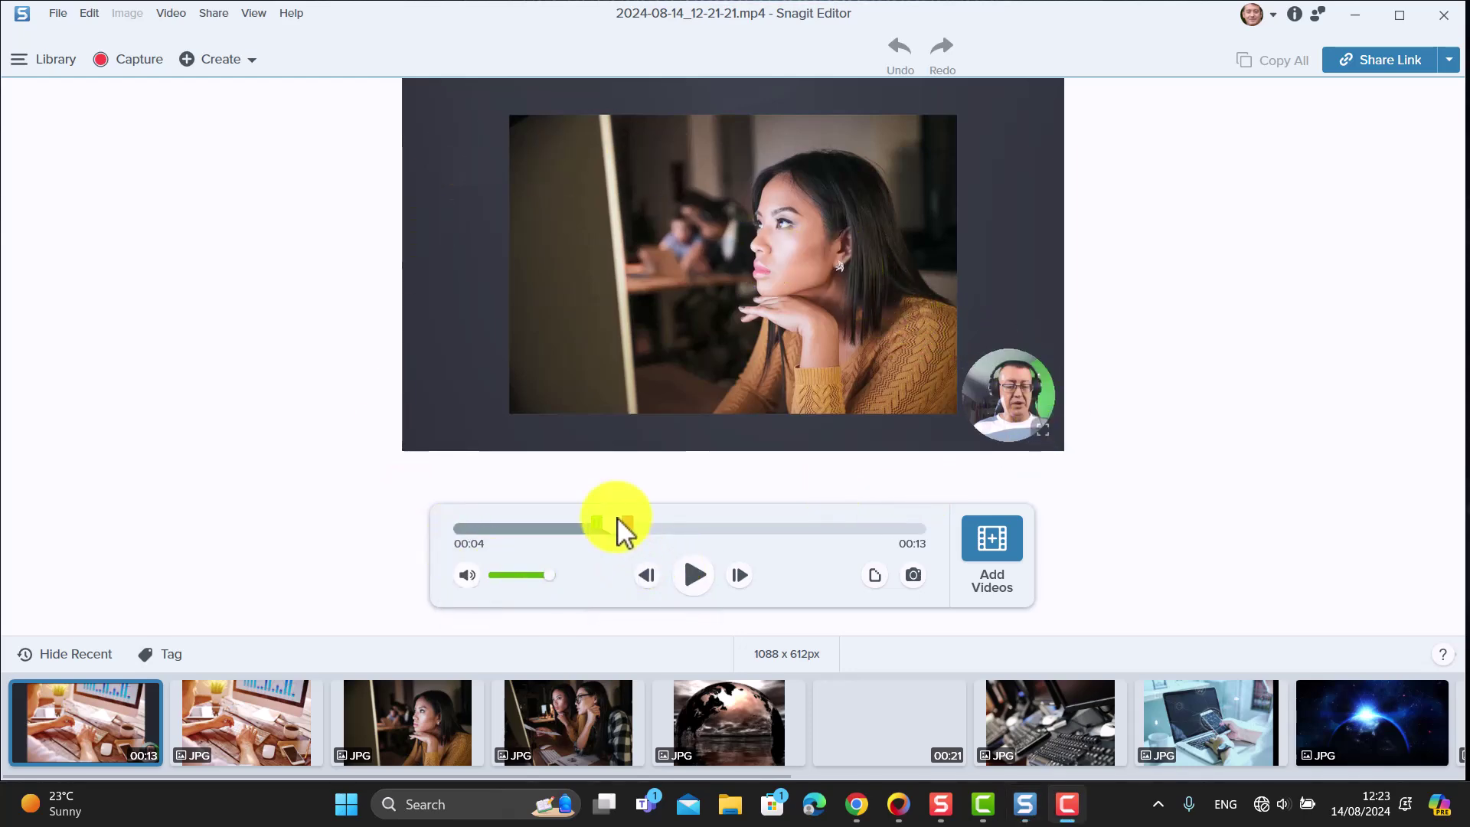
mouse_move(617, 526)
mouse_down()
mouse_move(486, 528)
mouse_move(594, 544)
mouse_up()
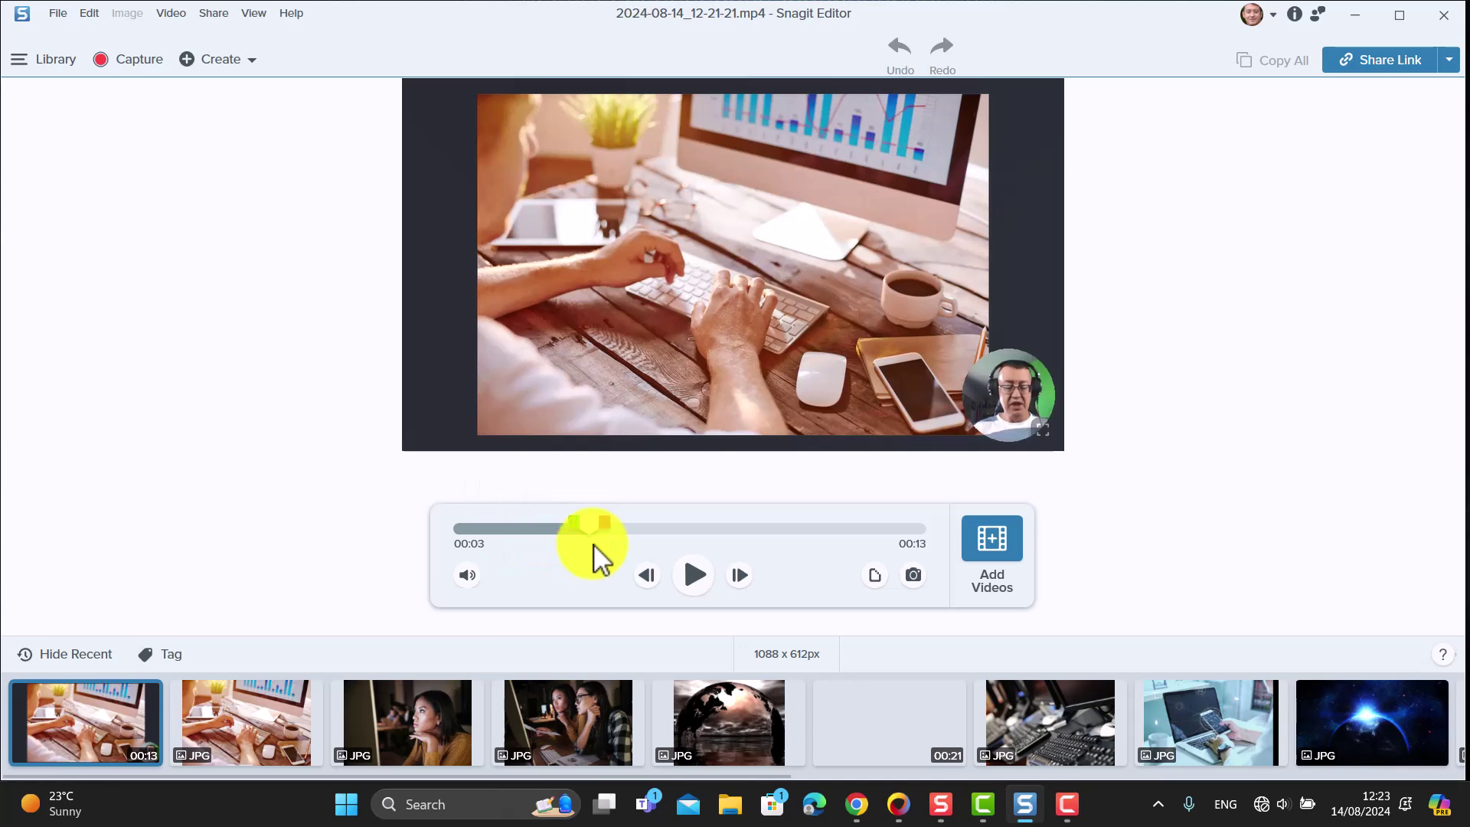
click(995, 549)
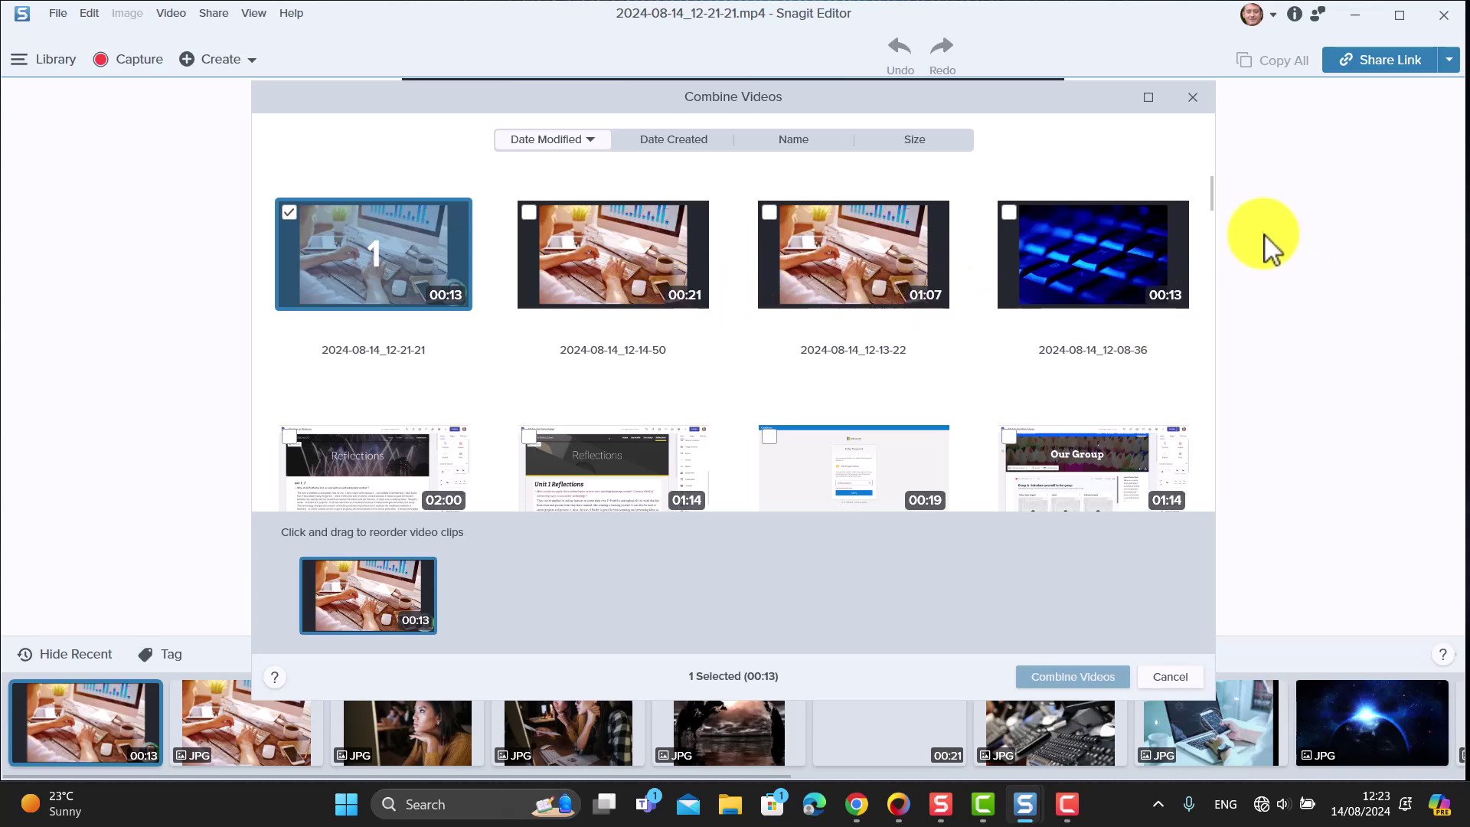
- Combine the new clip with the 00:21, 01:07 and 00:13 keyboard clips into one video
drag(1211, 200, 1210, 199)
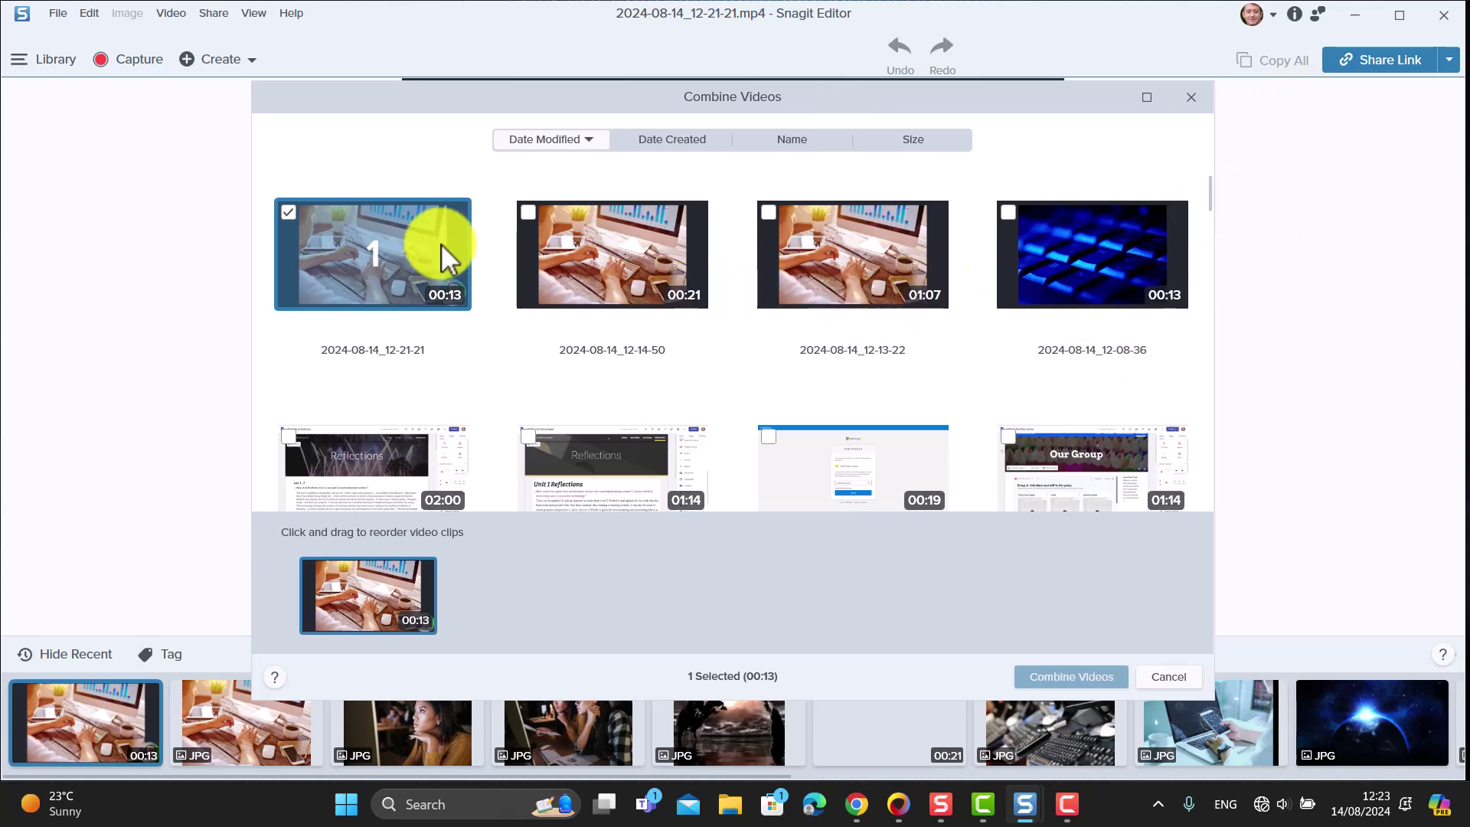
click(599, 289)
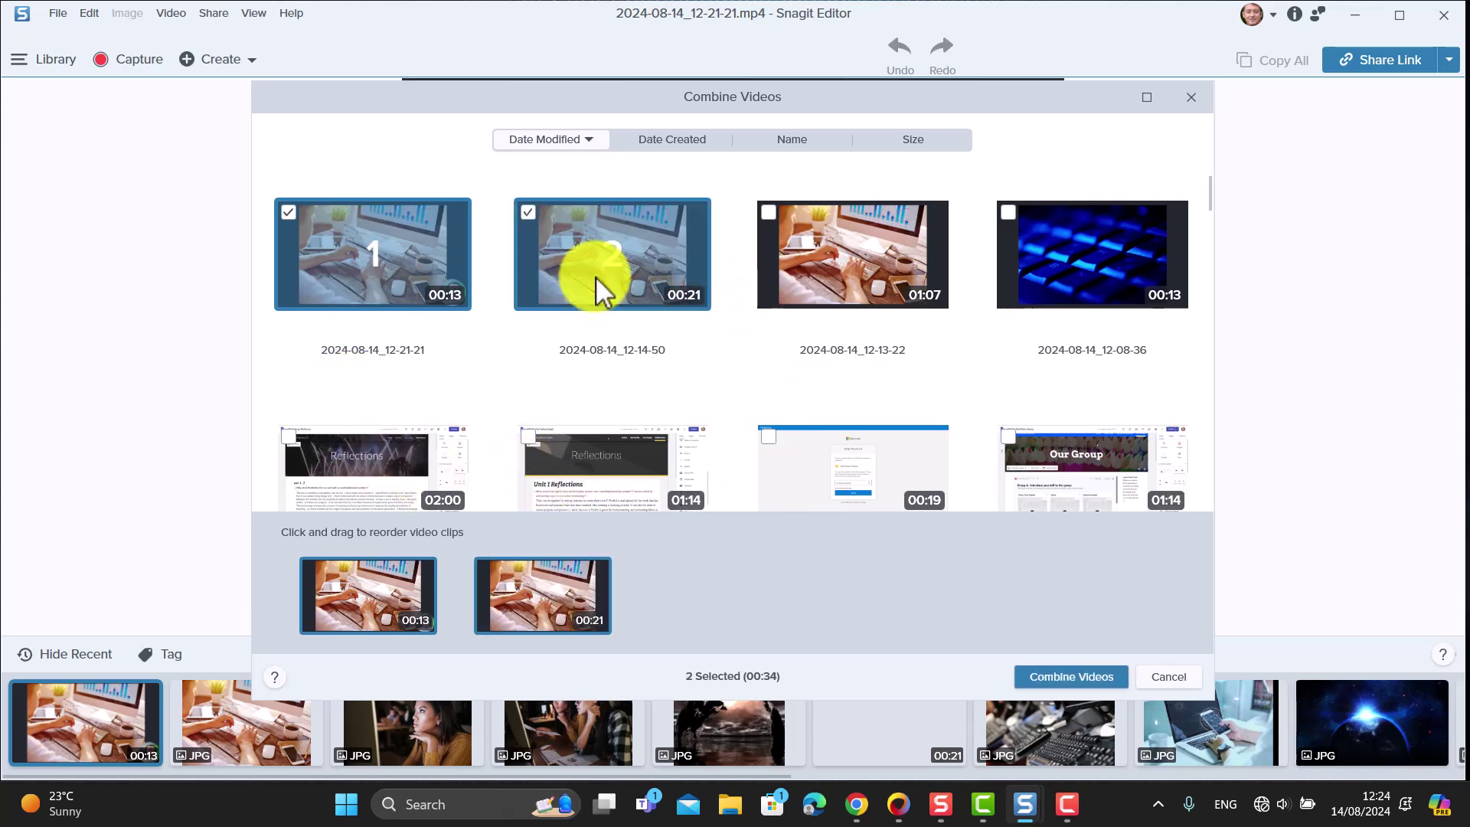
click(833, 284)
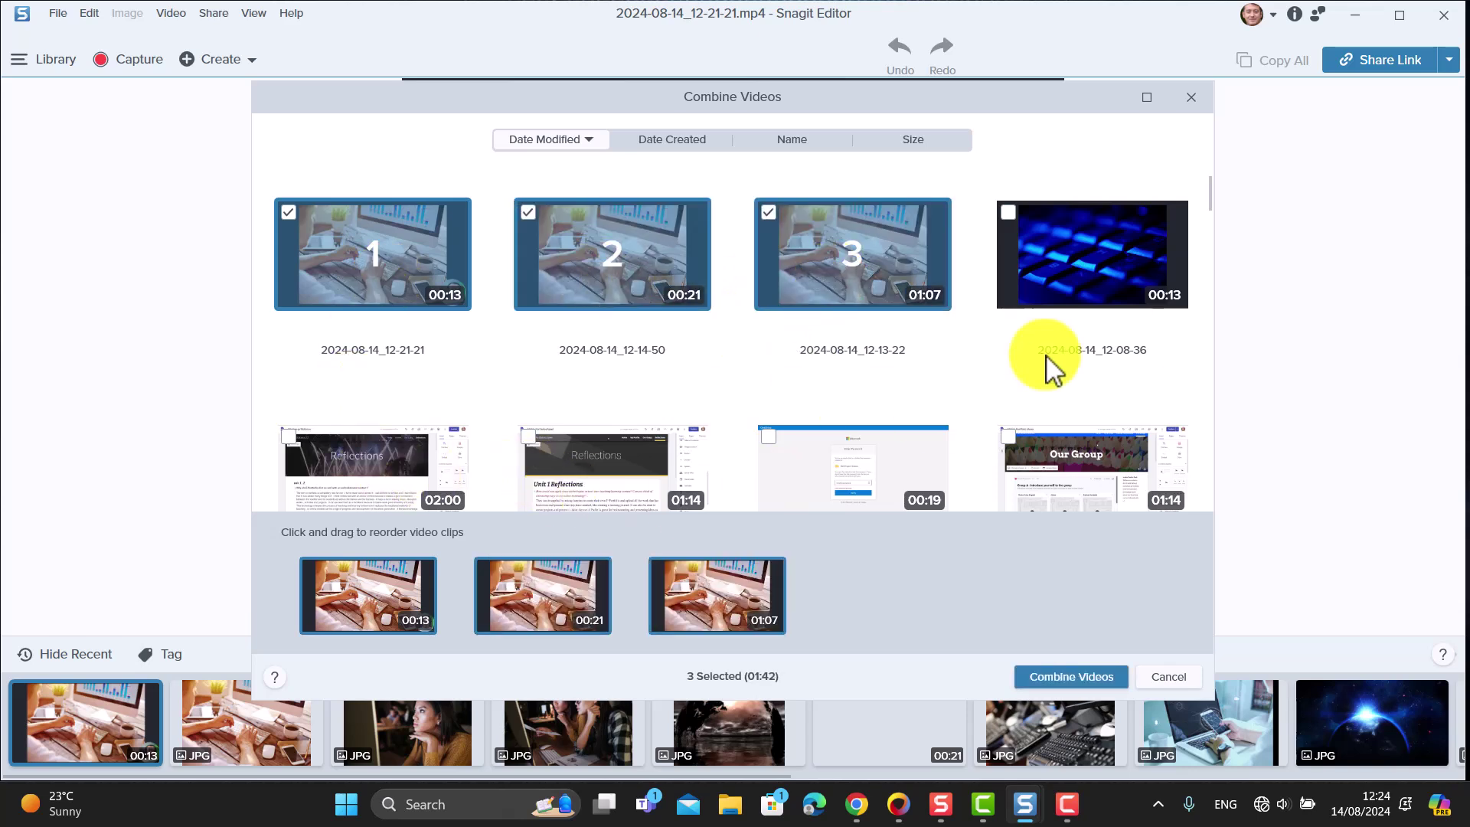
click(1110, 265)
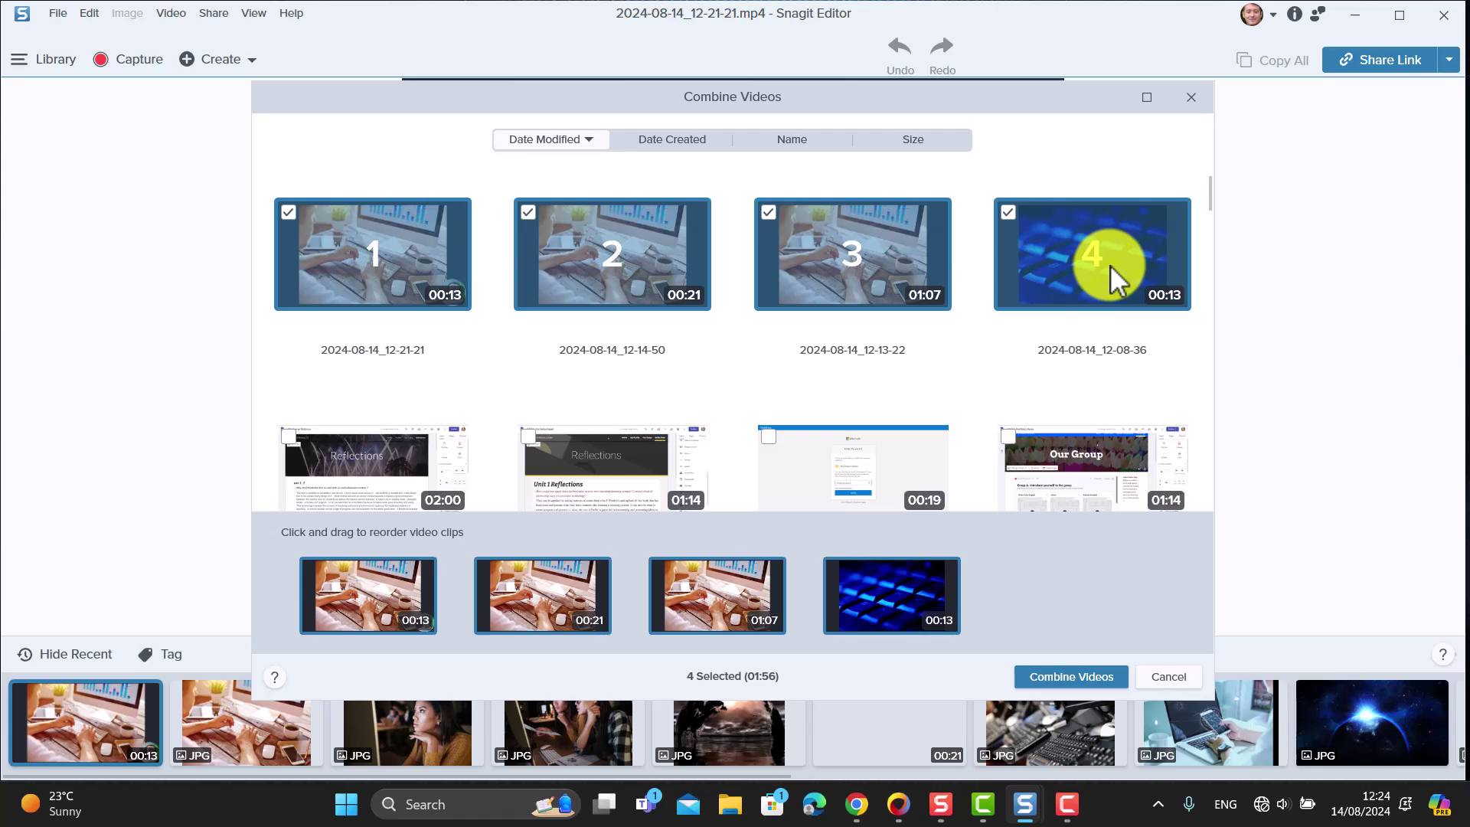
click(1080, 684)
click(1086, 675)
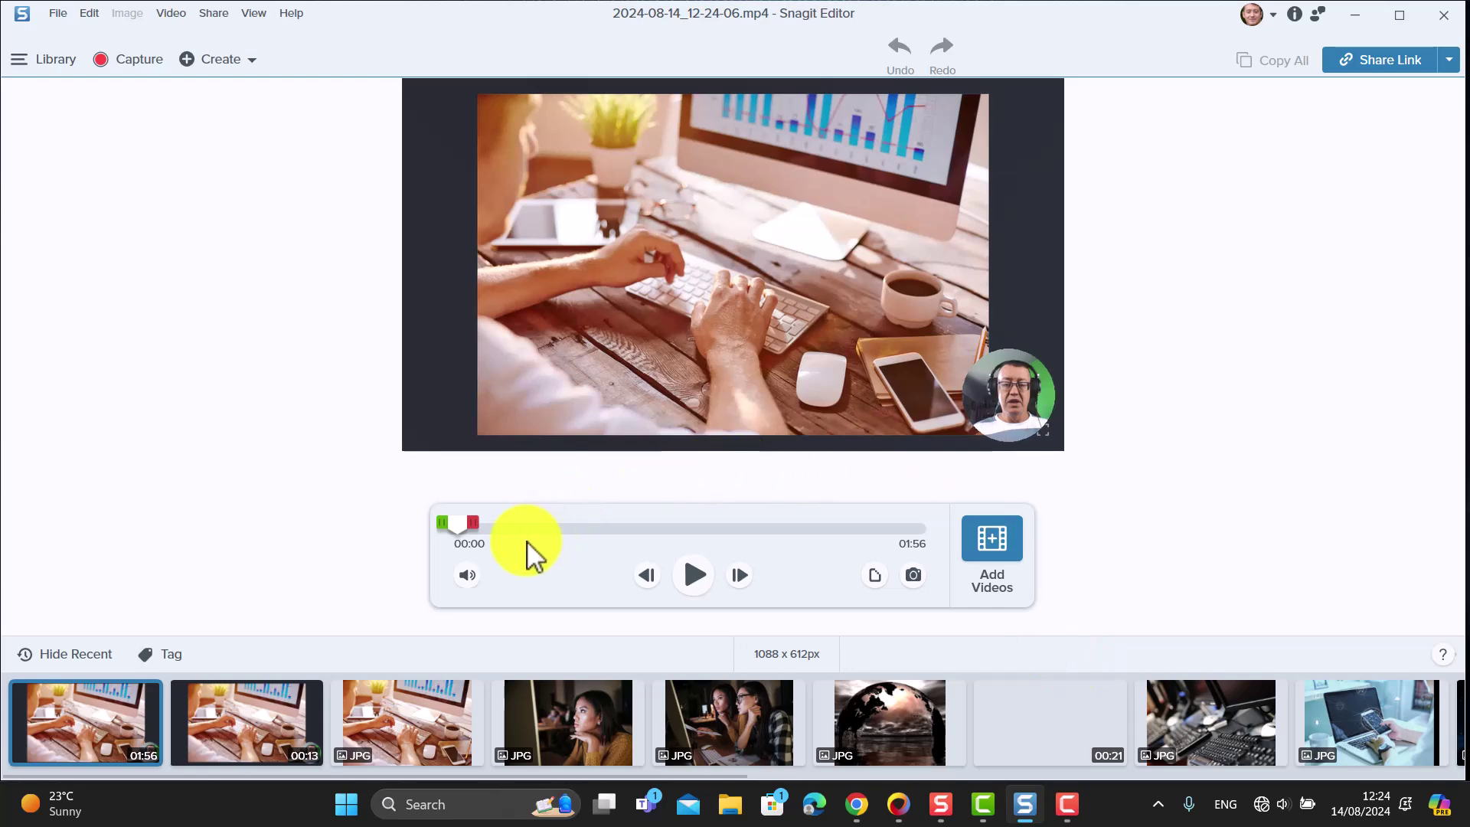
- Skim through the combined 01:56 video to about 00:39
drag(462, 529, 733, 626)
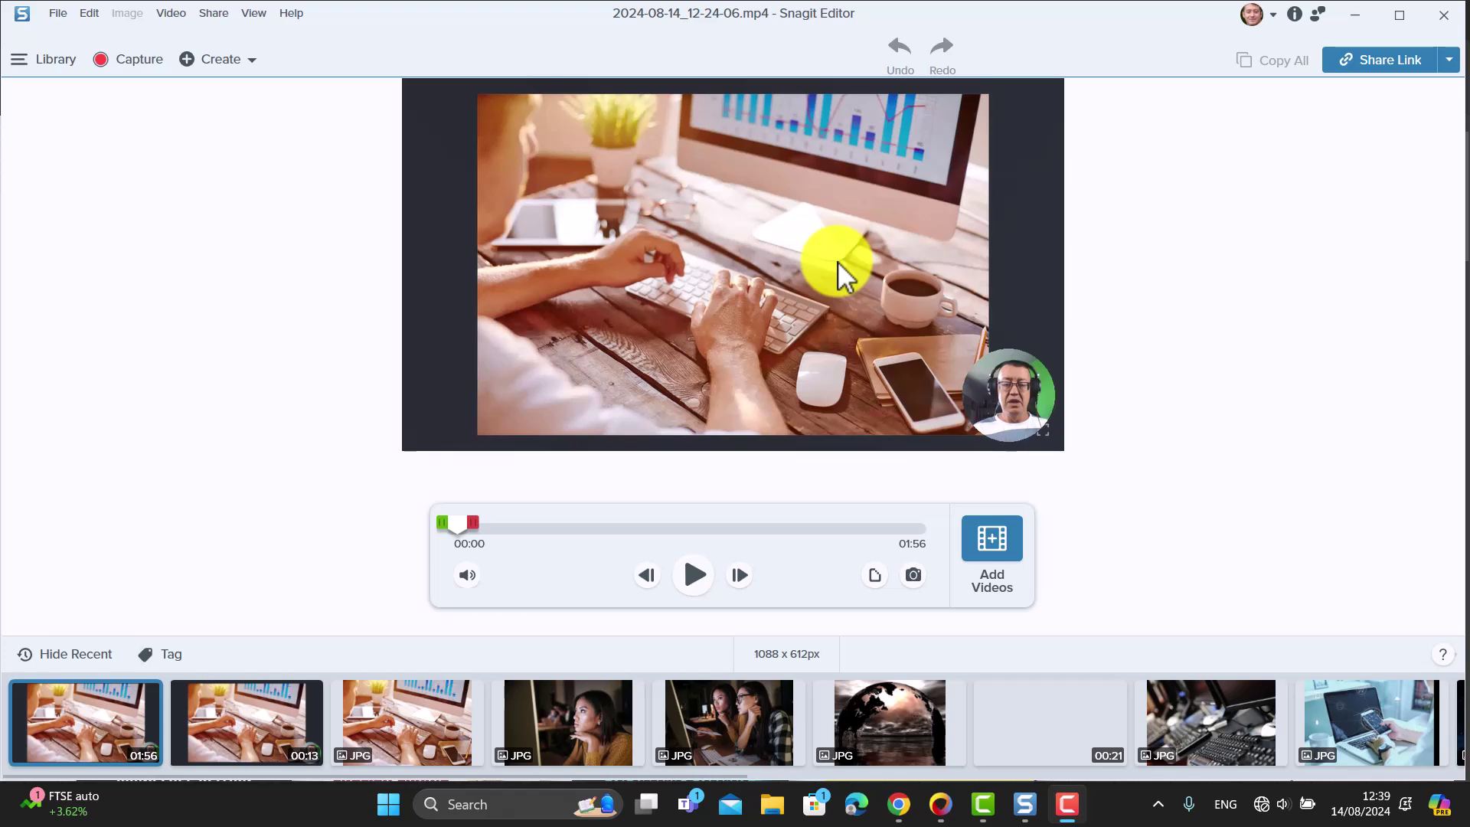
- Open the capture panel for a new recording and keep sharing set to None
click(136, 61)
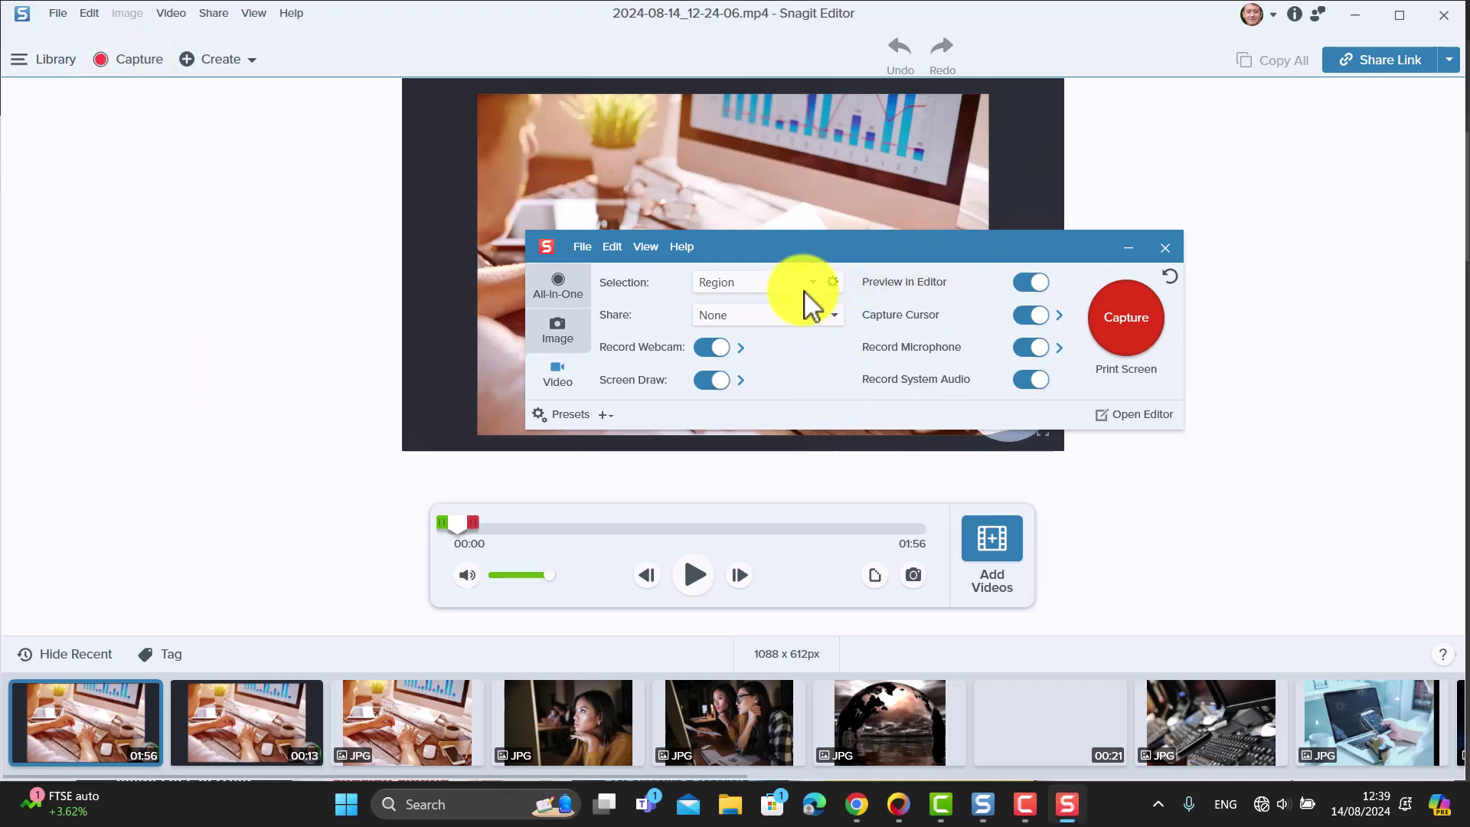
click(834, 316)
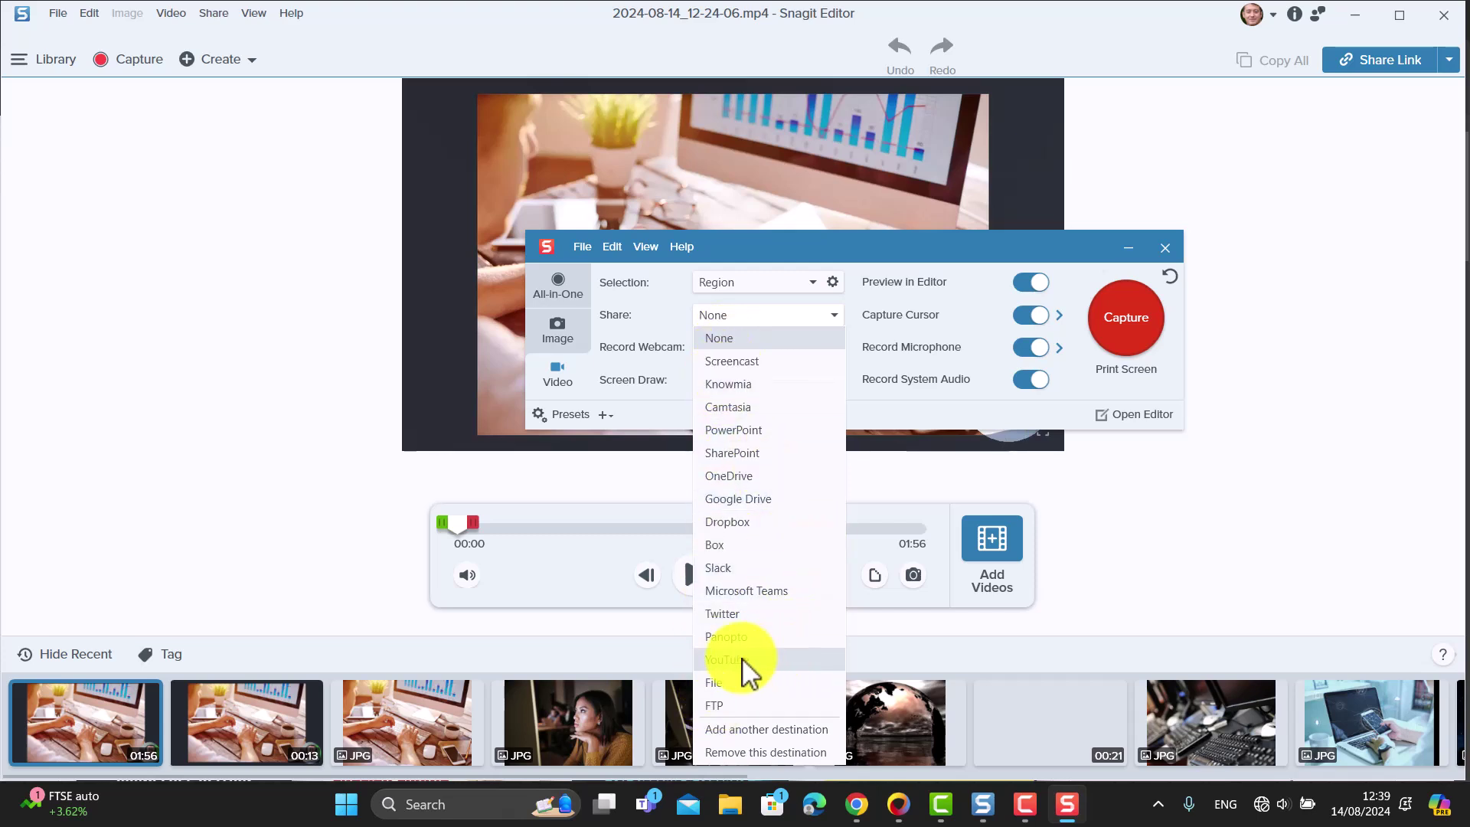
click(722, 314)
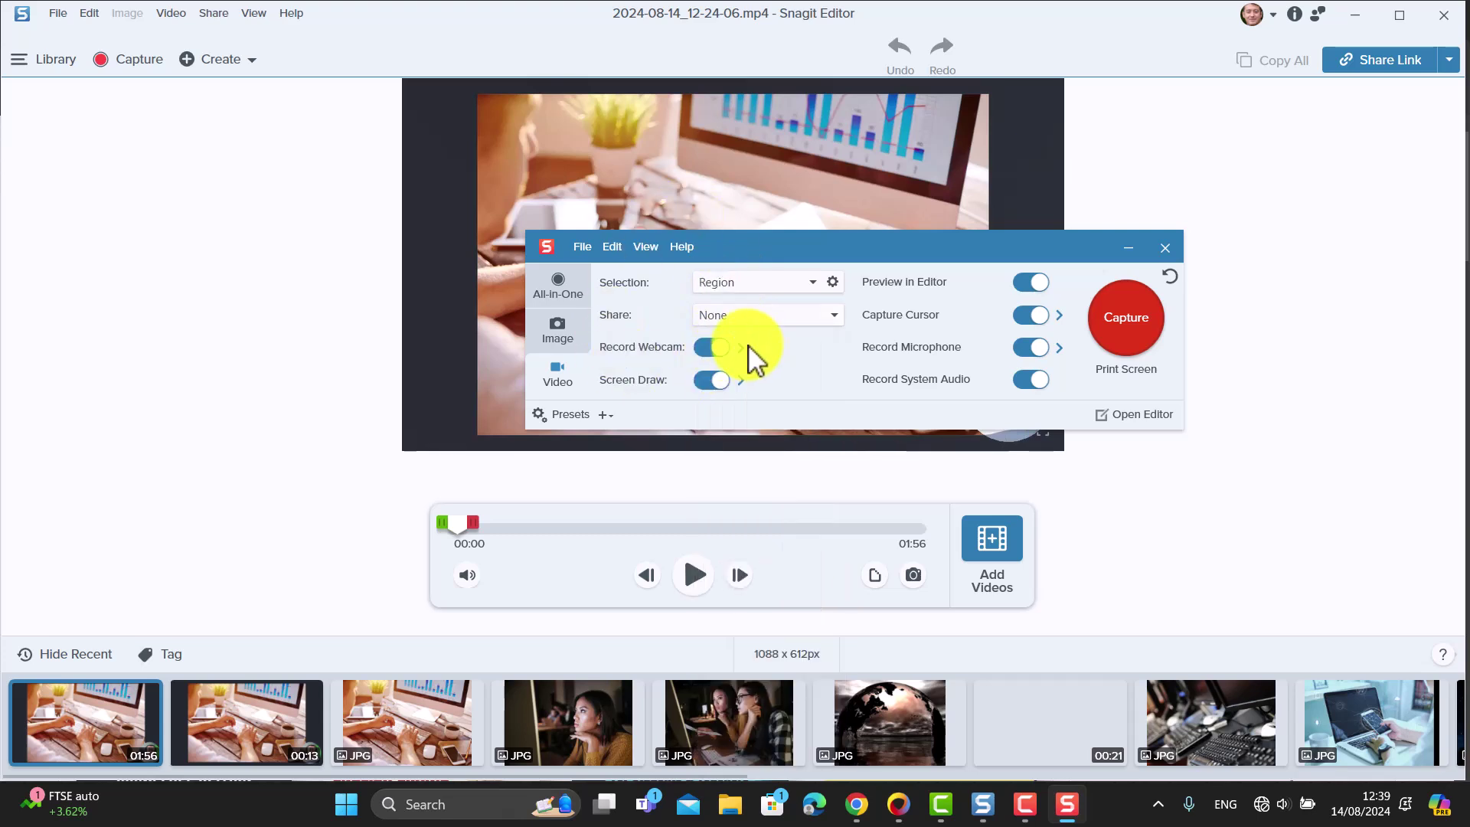
- Keep the webcam shape as Circle and its placement at Top-Right
click(741, 348)
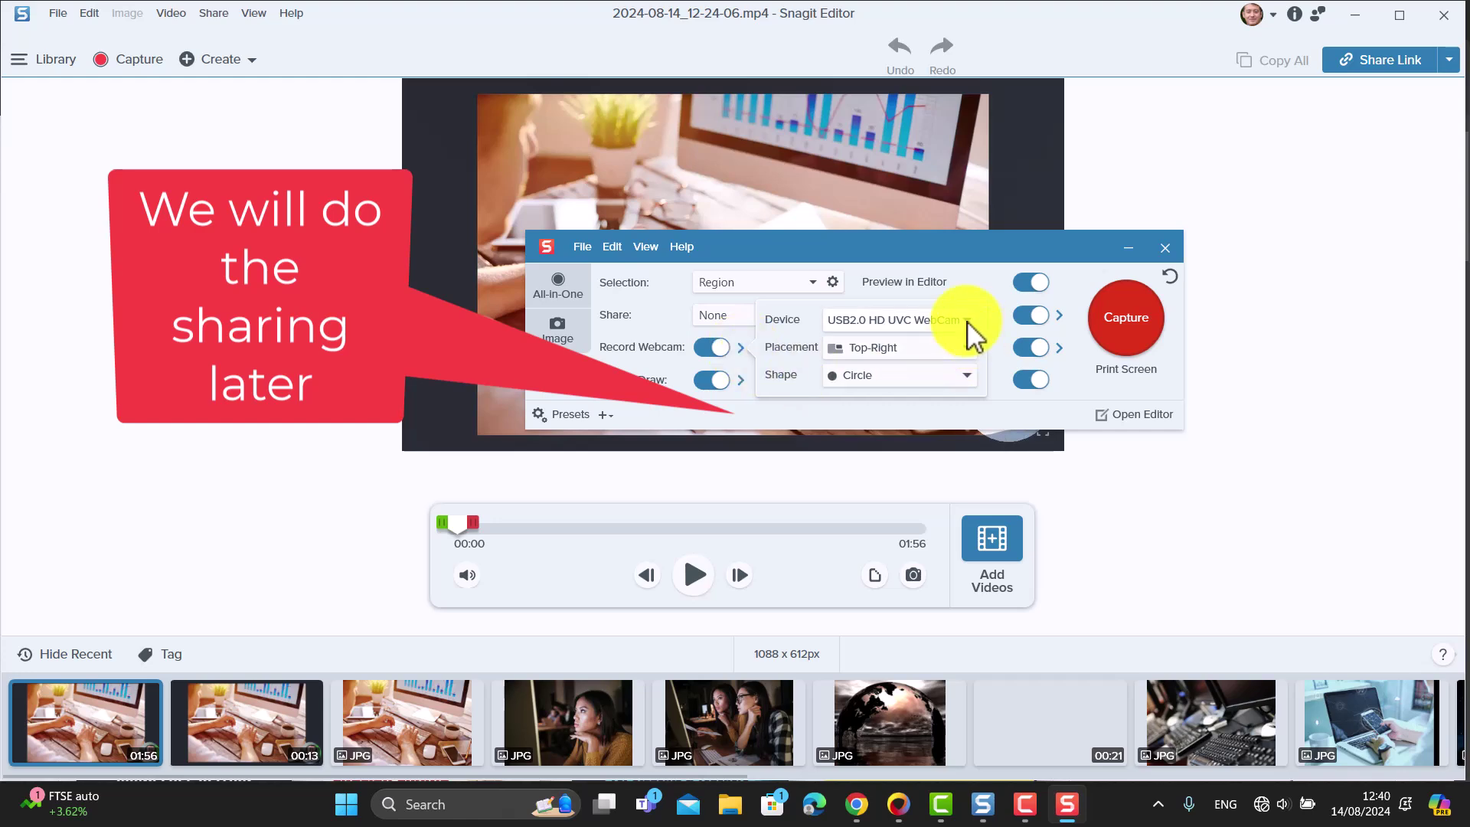
click(966, 375)
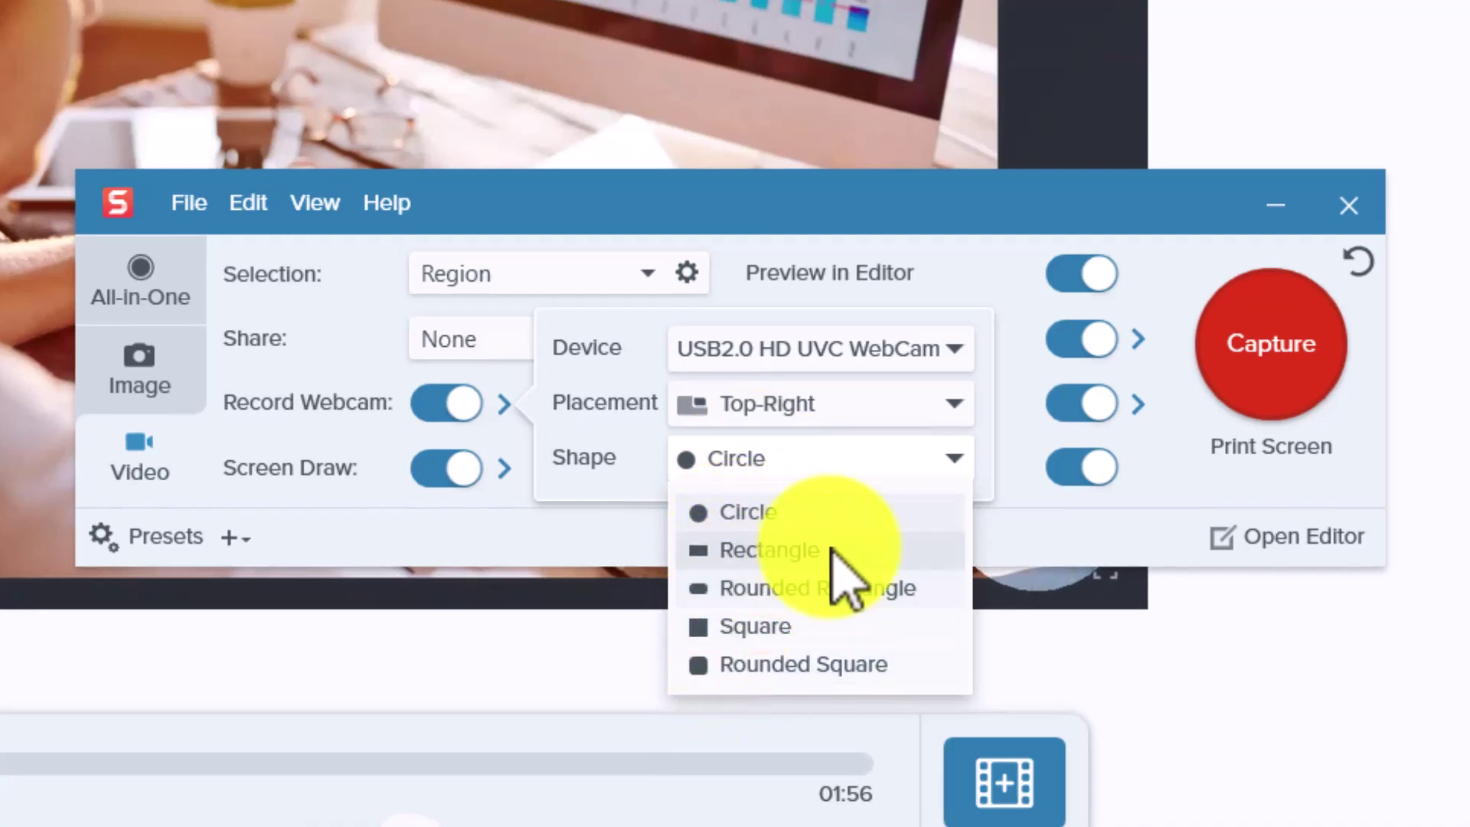
click(741, 522)
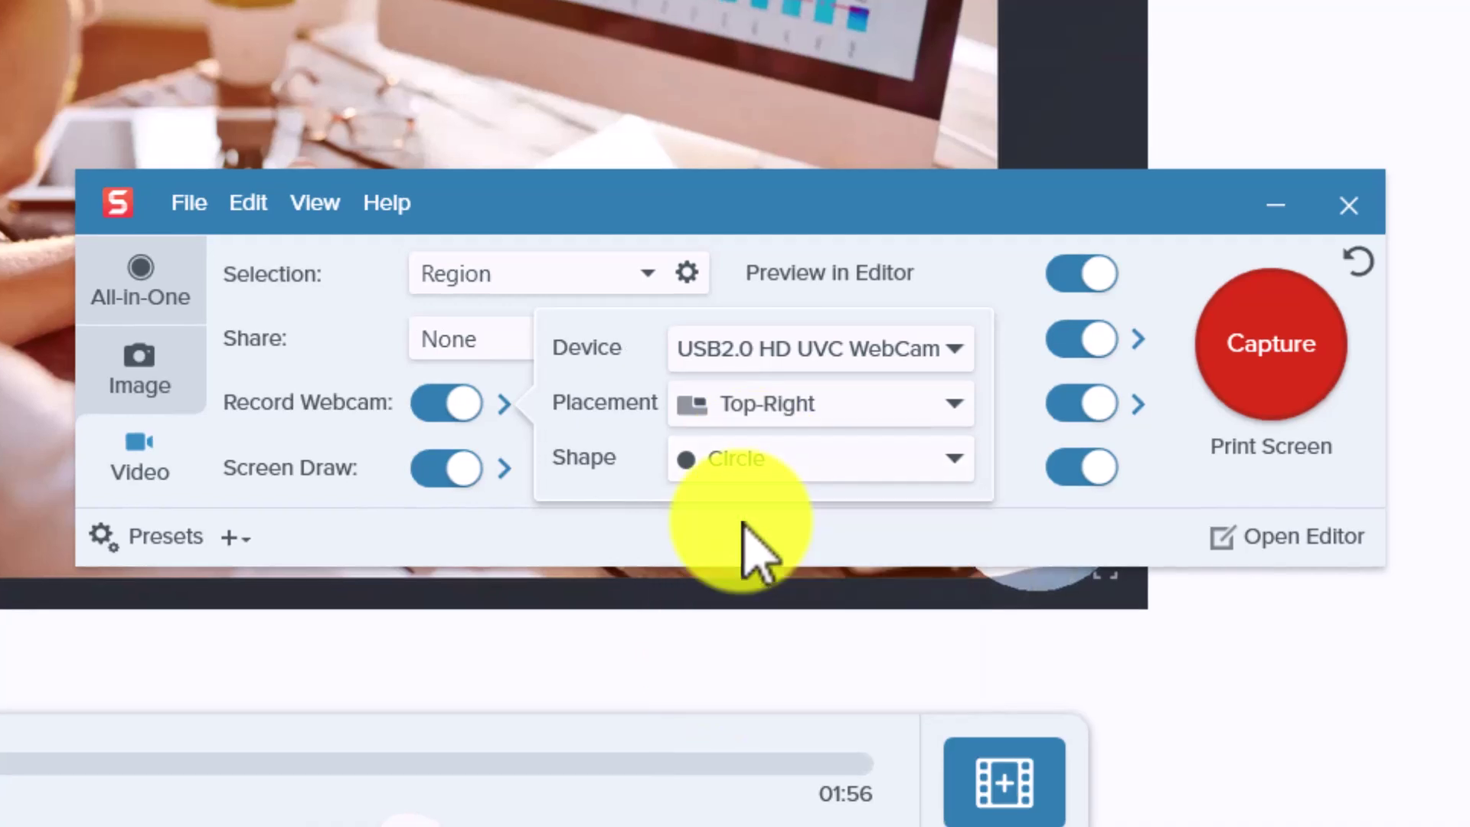
click(952, 409)
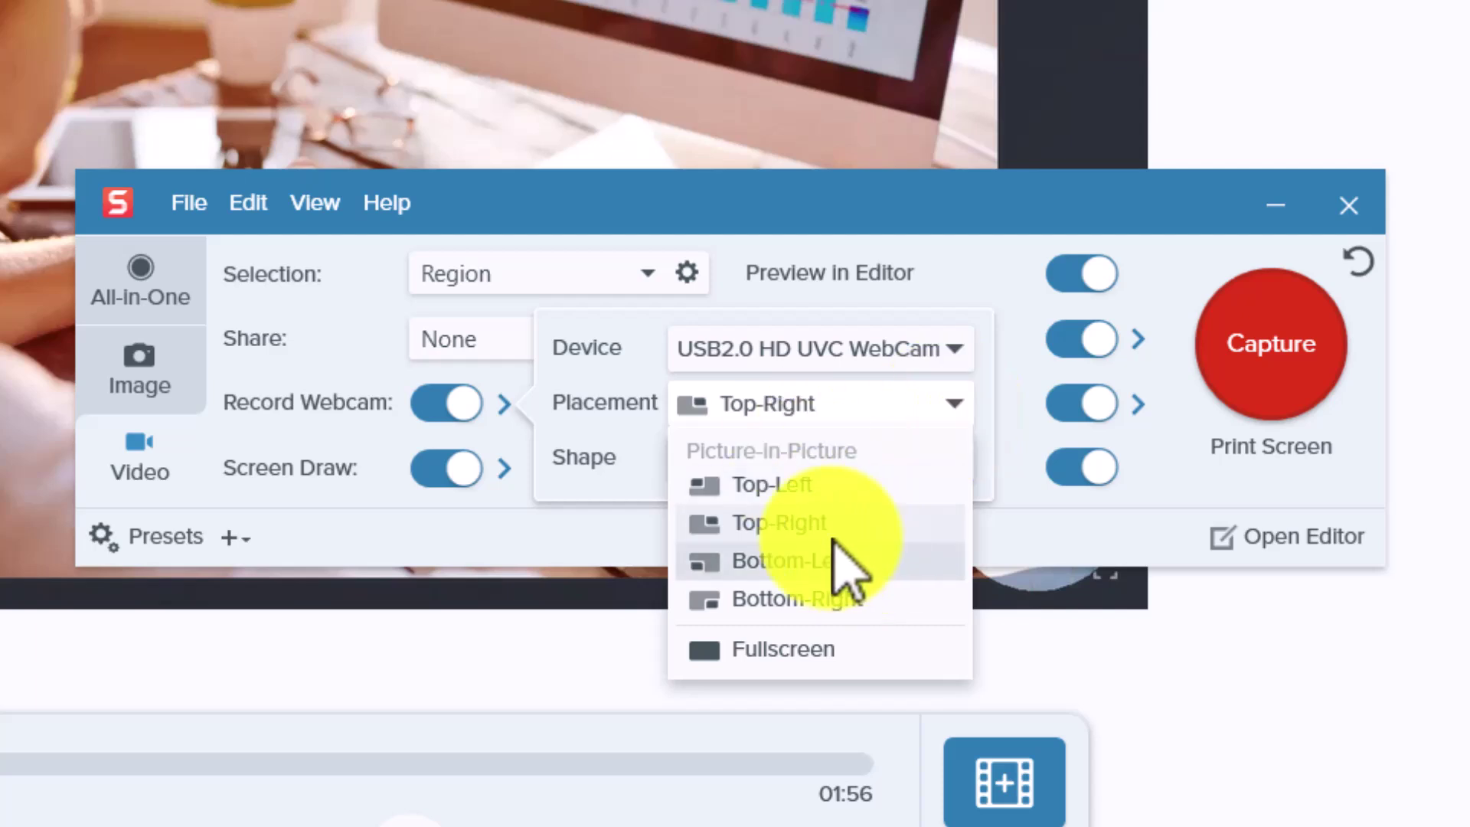
click(799, 523)
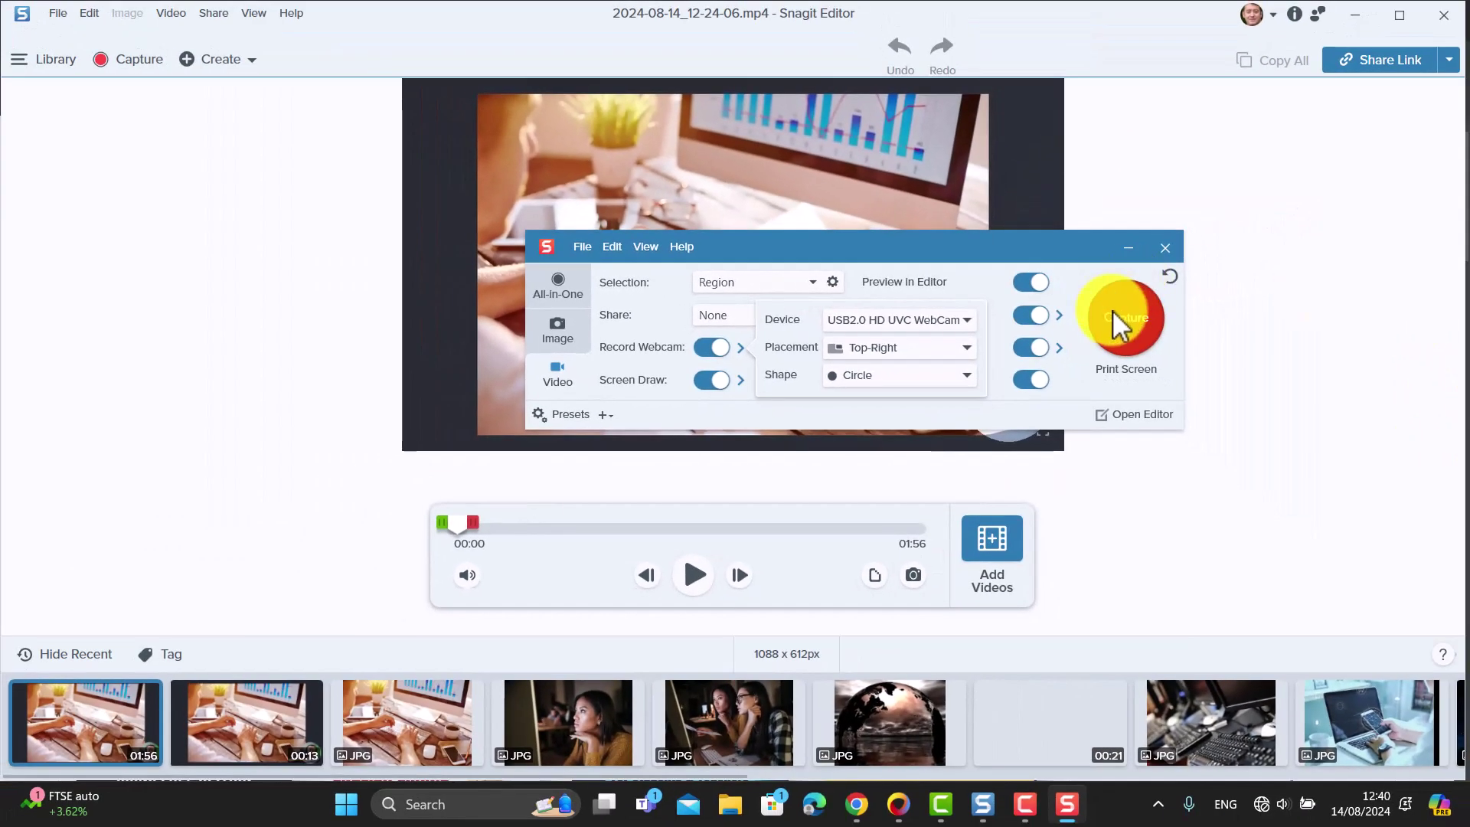
- Minimise the editor and show the teachertrainingvideos.com page full screen in Chrome
click(1358, 14)
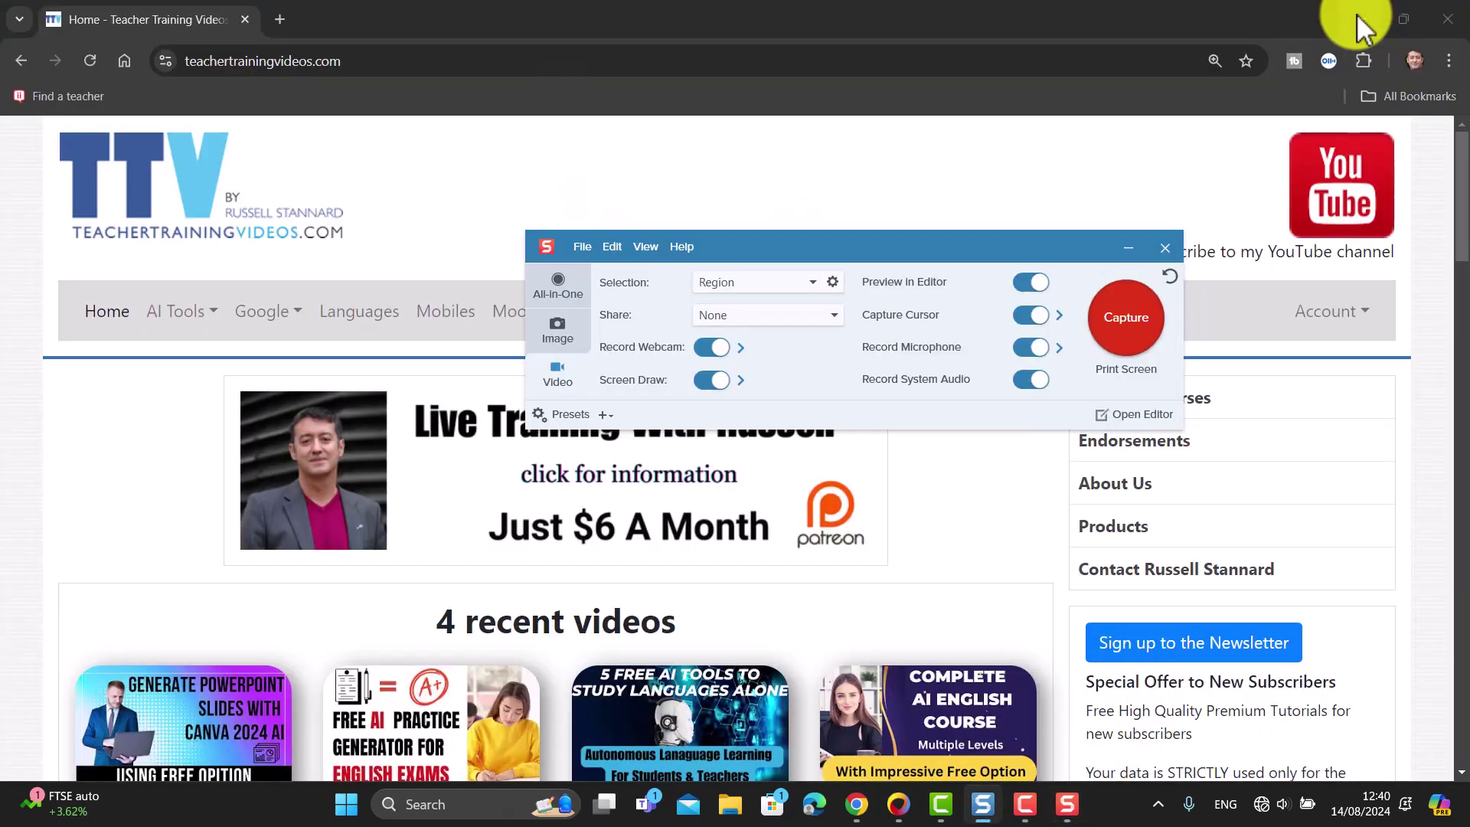
drag(886, 268, 901, 204)
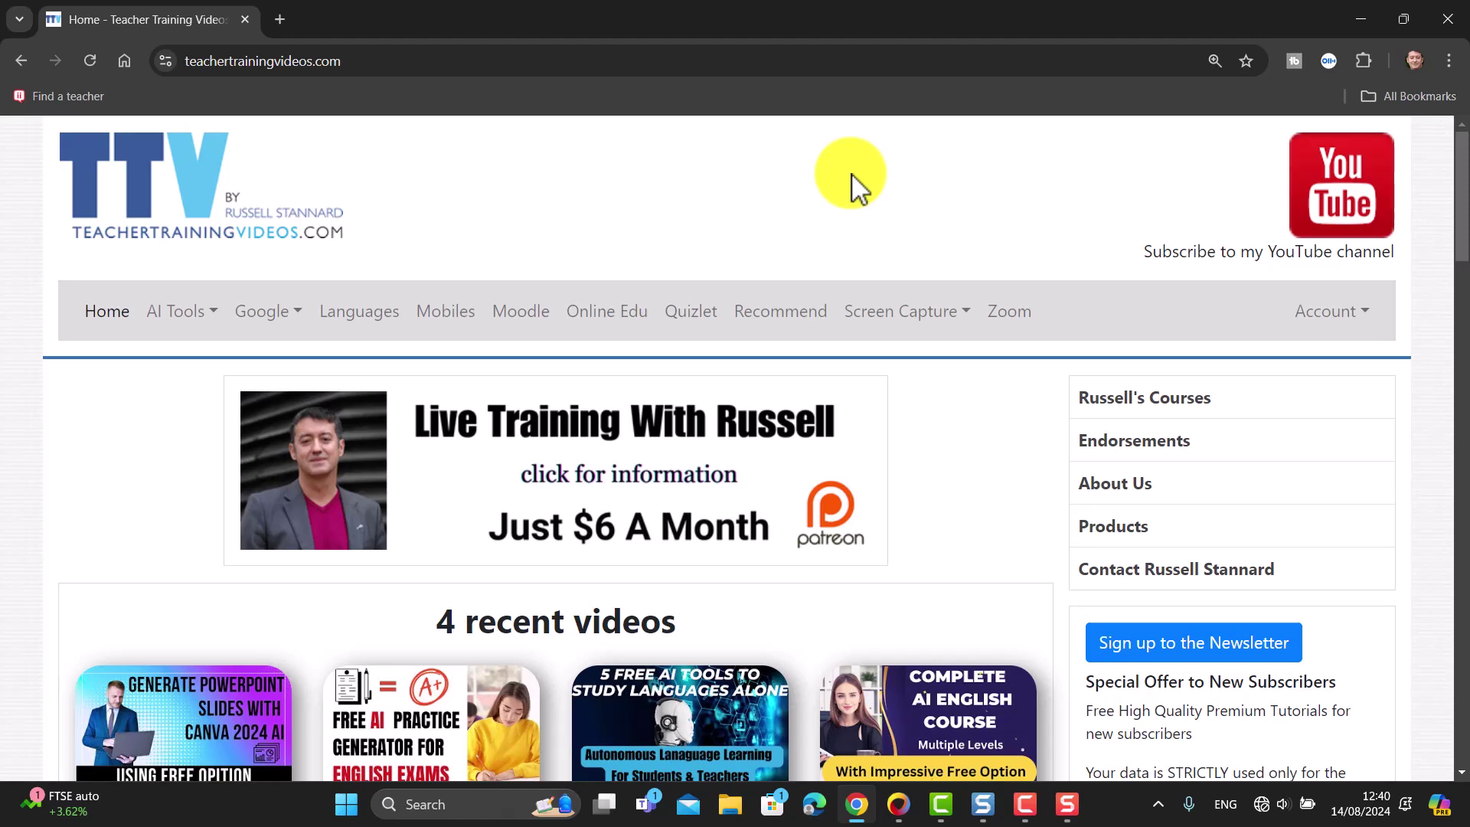
key(F11)
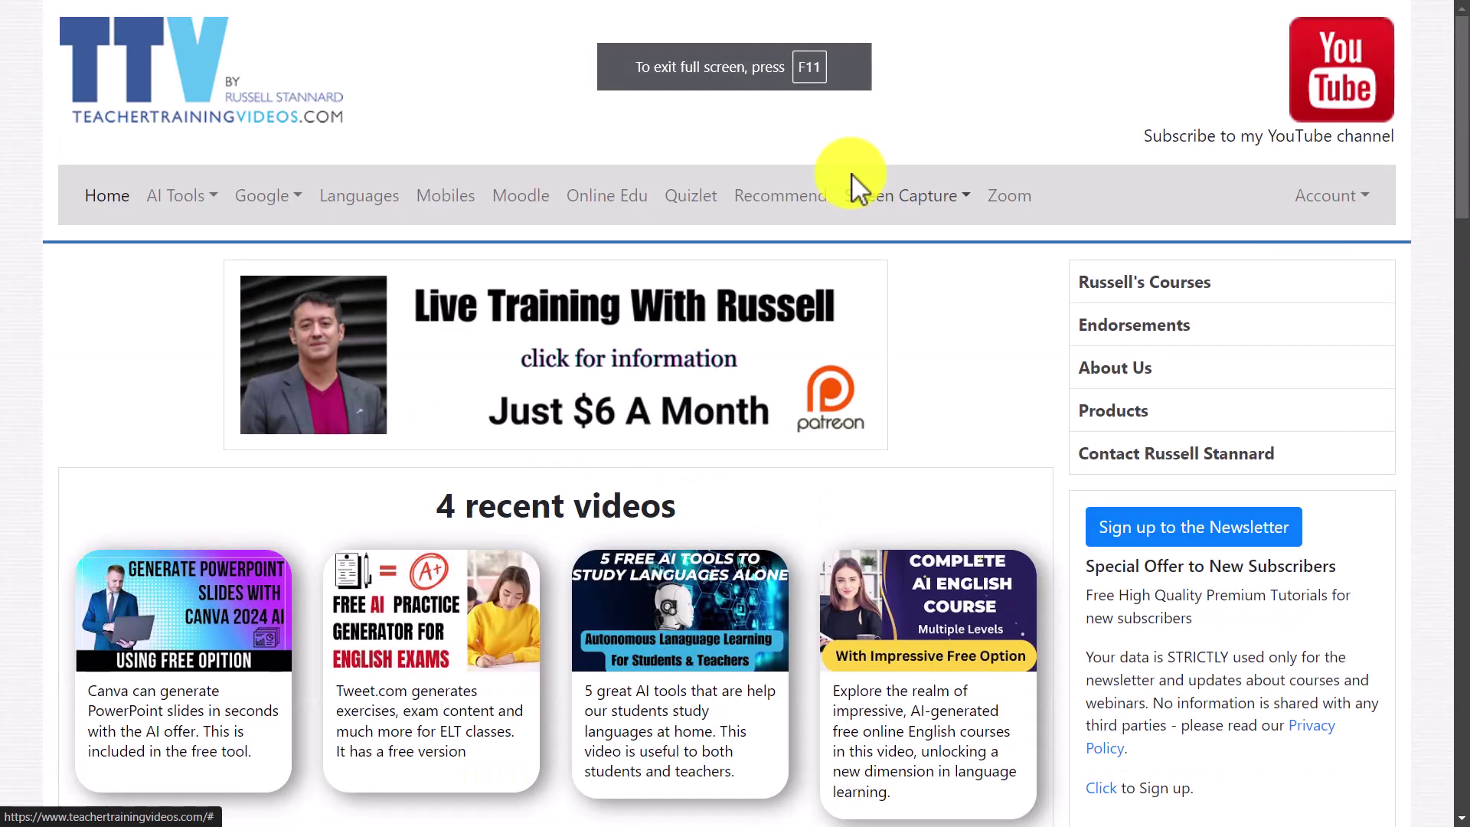
- Bring Snagit's capture window back to the front and start a new video capture
key(super)
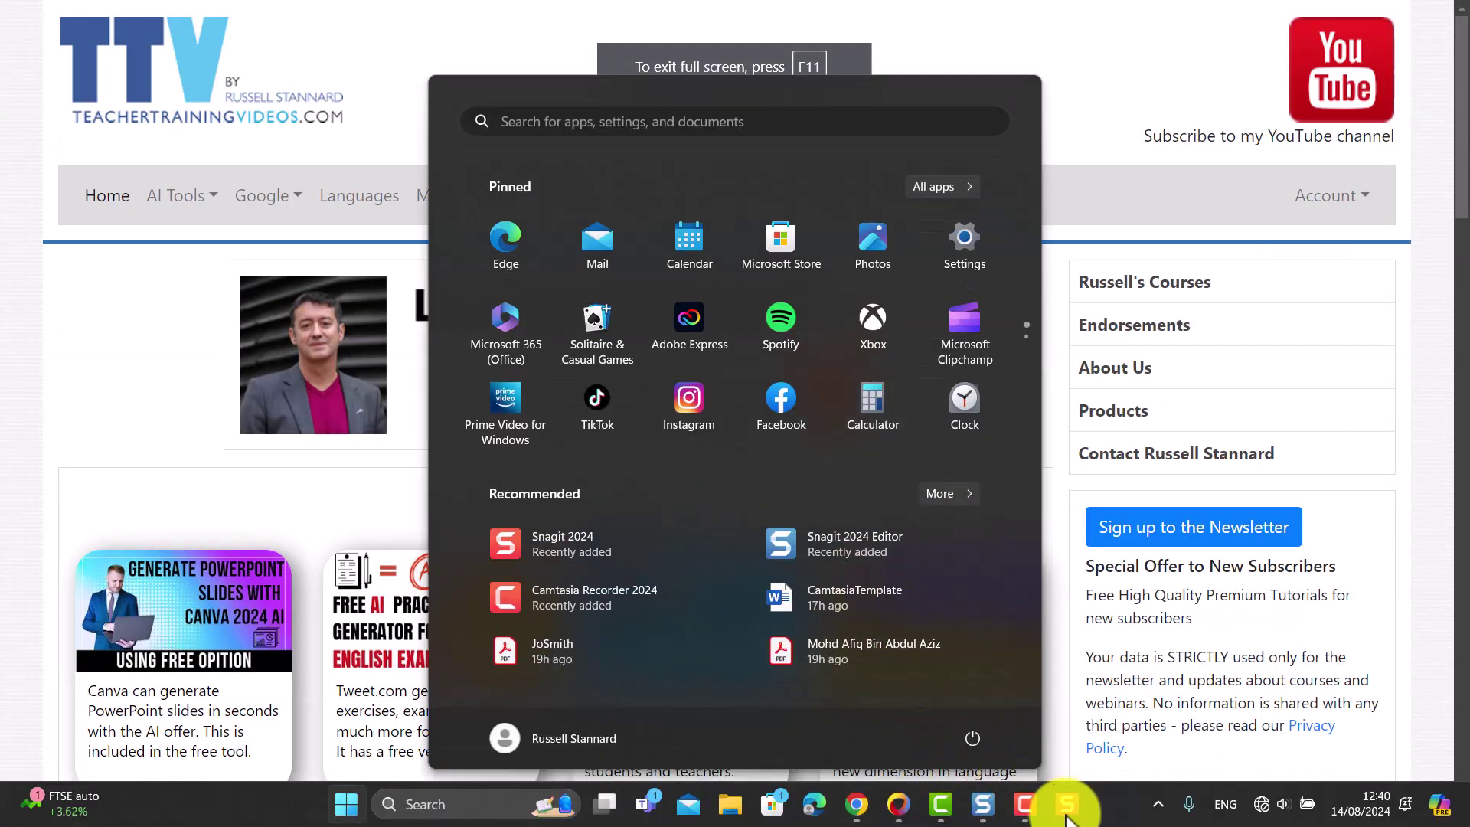
mouse_move(1067, 806)
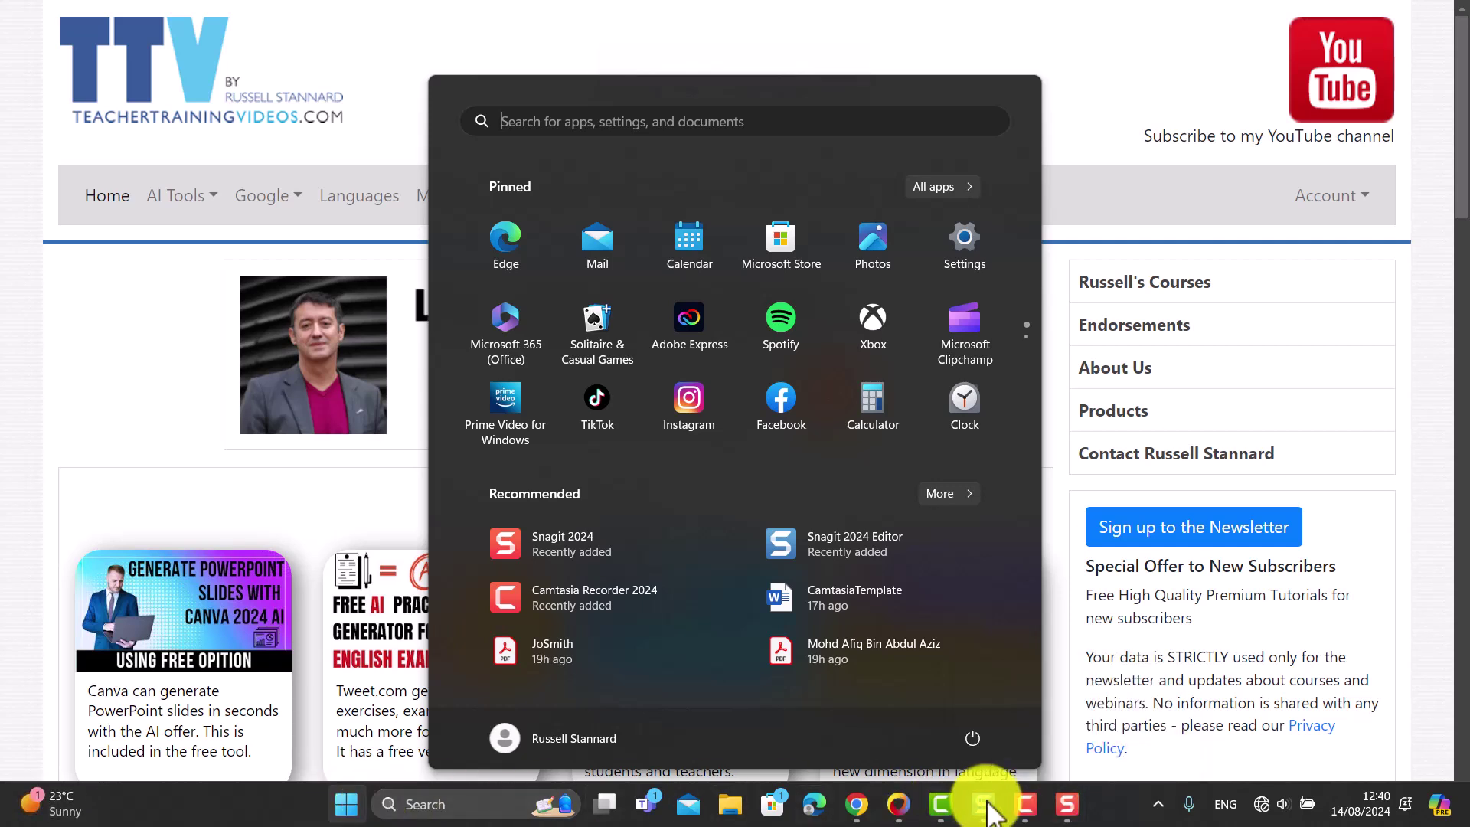
click(1068, 805)
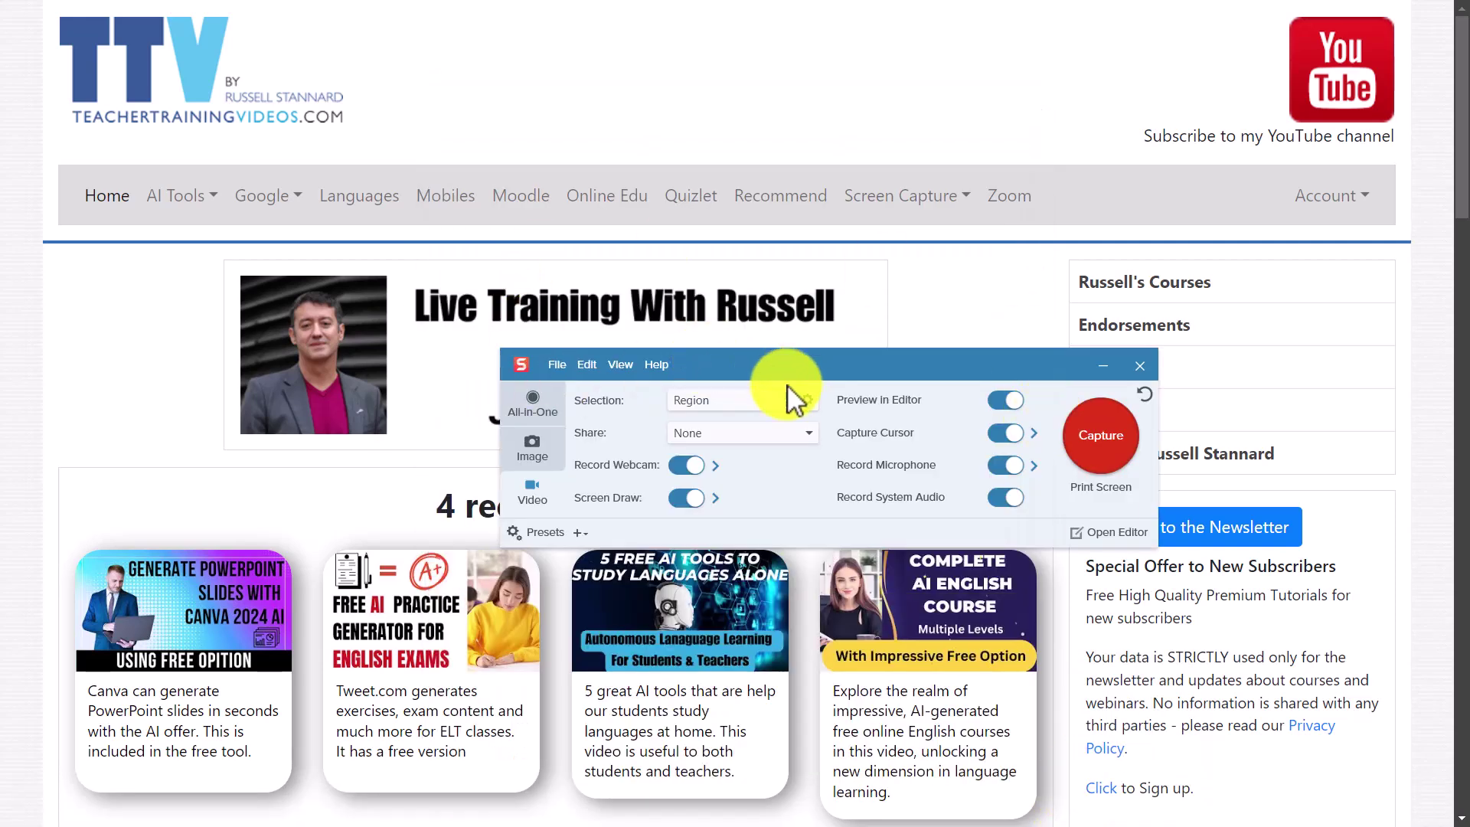
click(1071, 447)
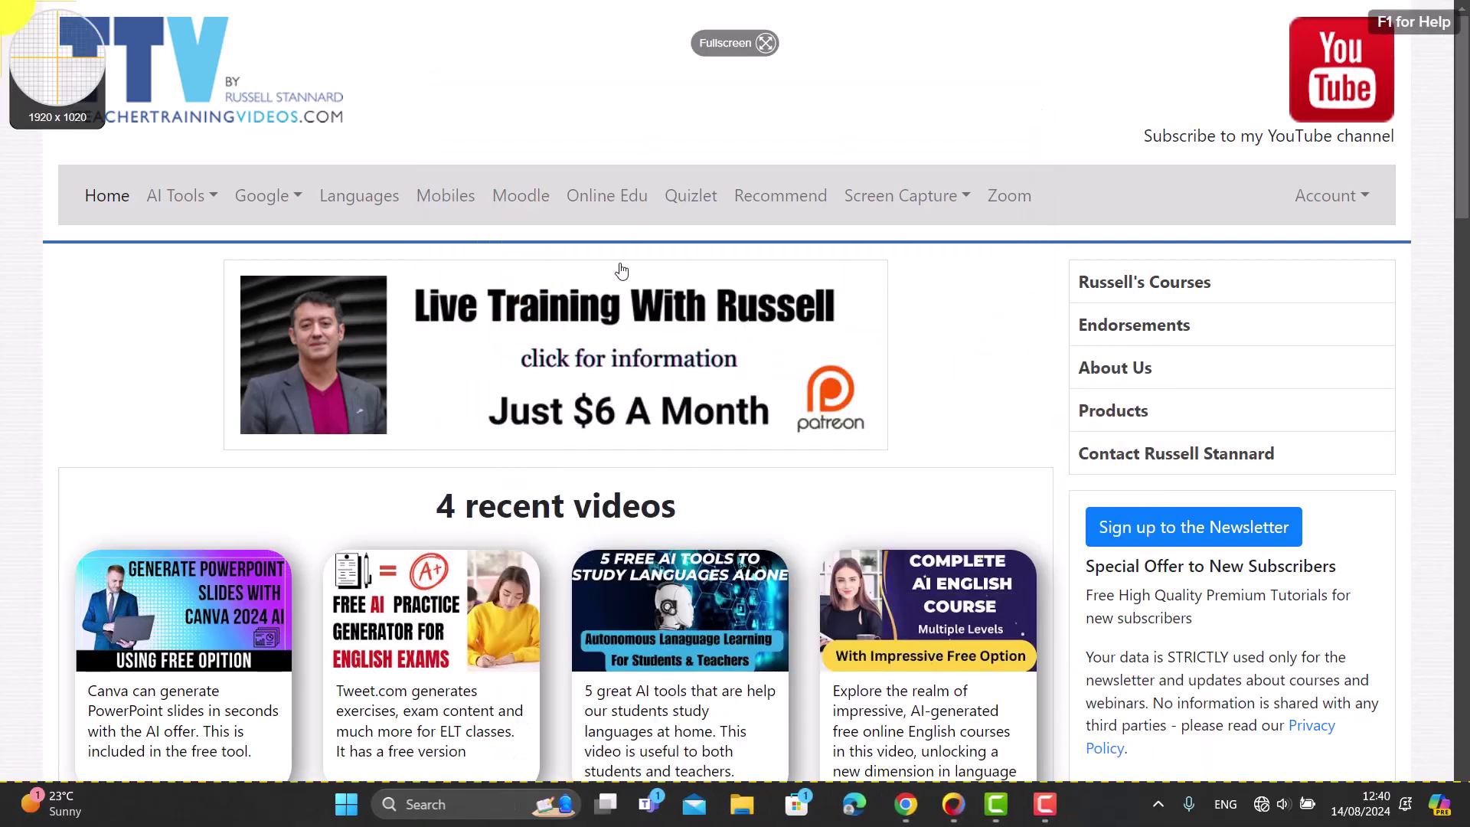
- Select the entire screen as the capture area and start recording
drag(2, 3, 1461, 824)
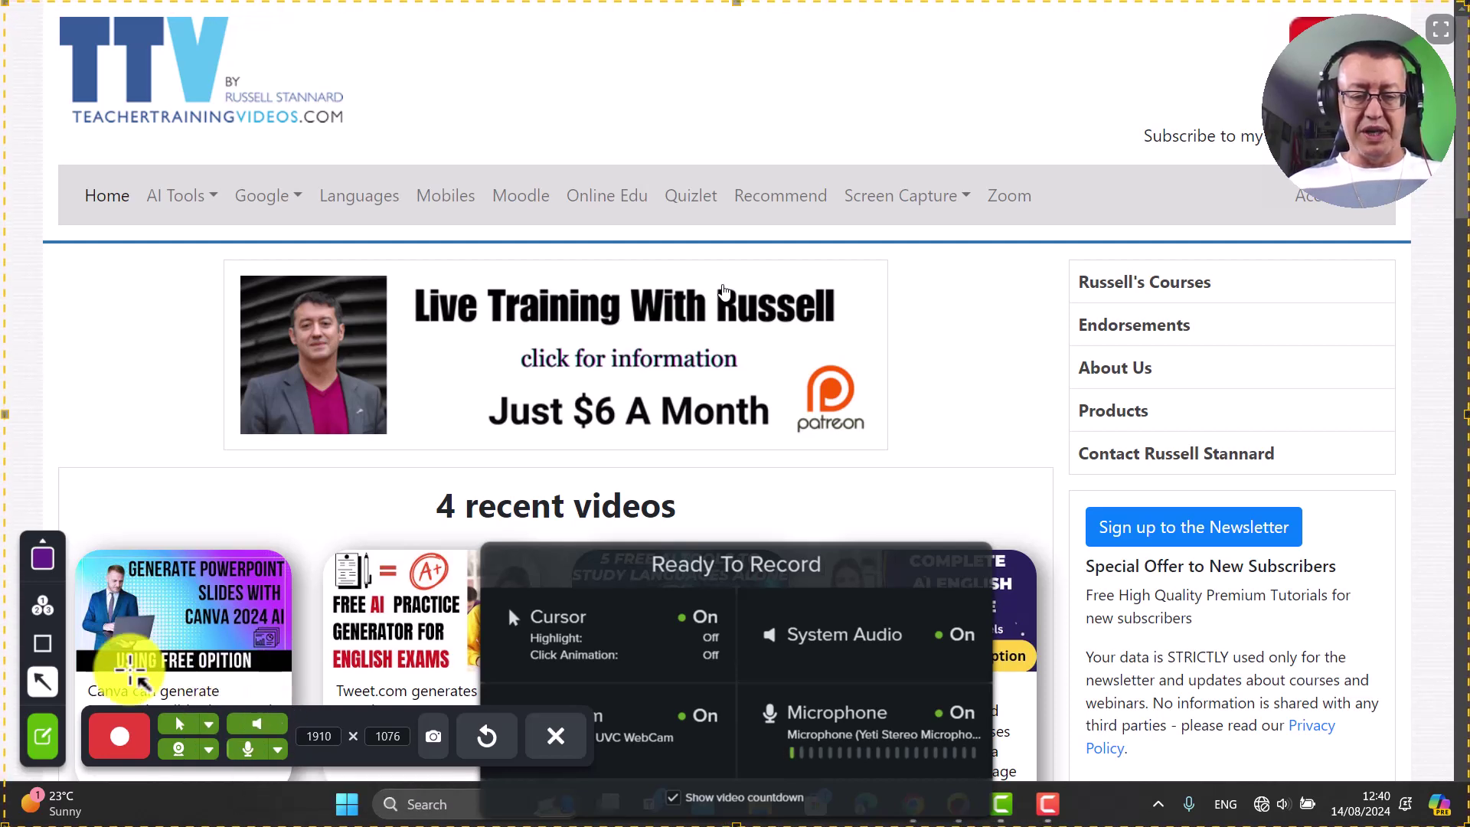
click(120, 741)
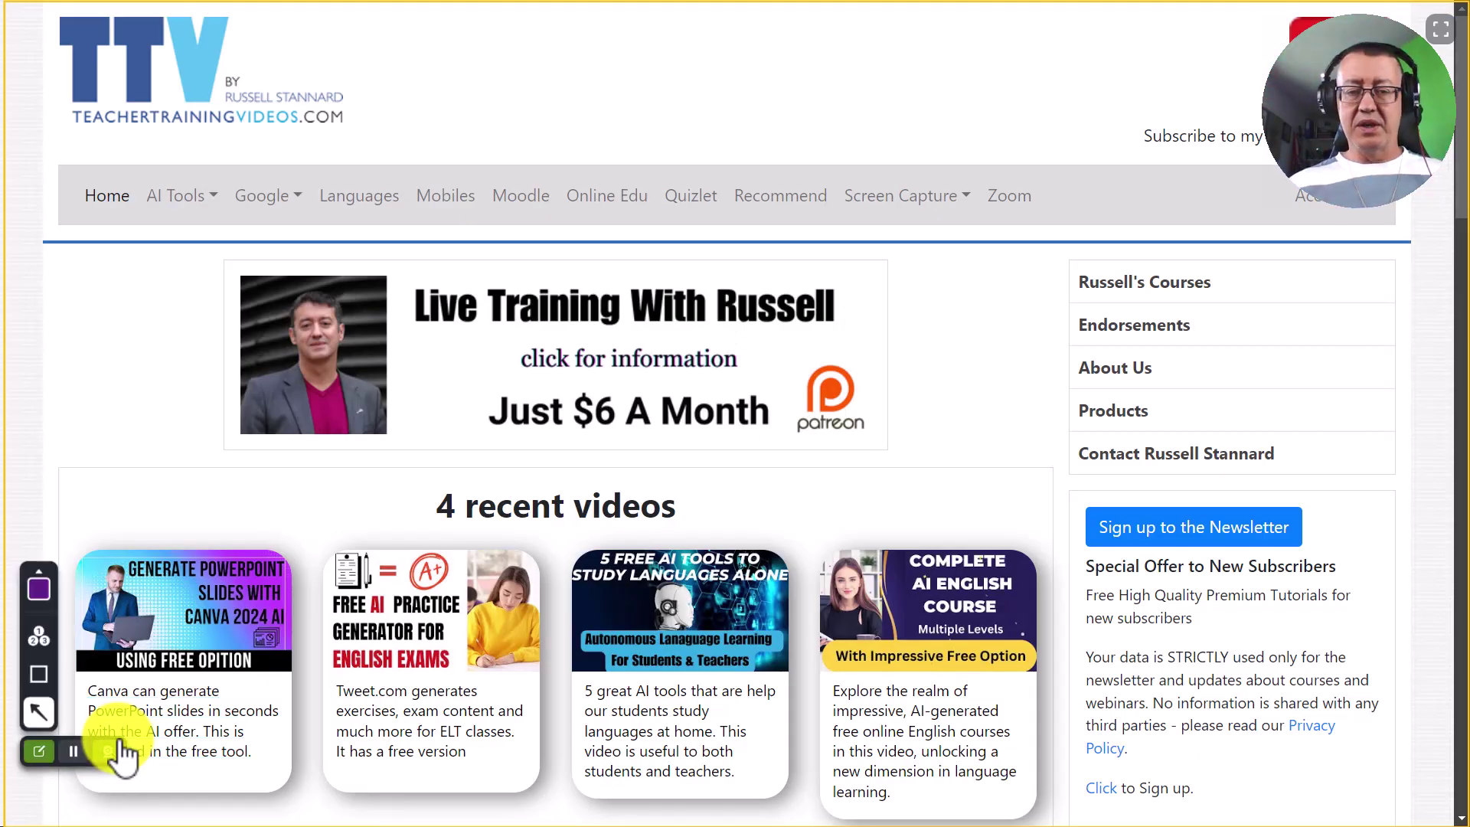
- Draw an arrow to the Patreon logo, place step markers 1–3, then pause recording
click(37, 720)
mouse_move(1143, 534)
mouse_down()
mouse_move(853, 416)
mouse_move(835, 413)
mouse_move(839, 426)
mouse_up()
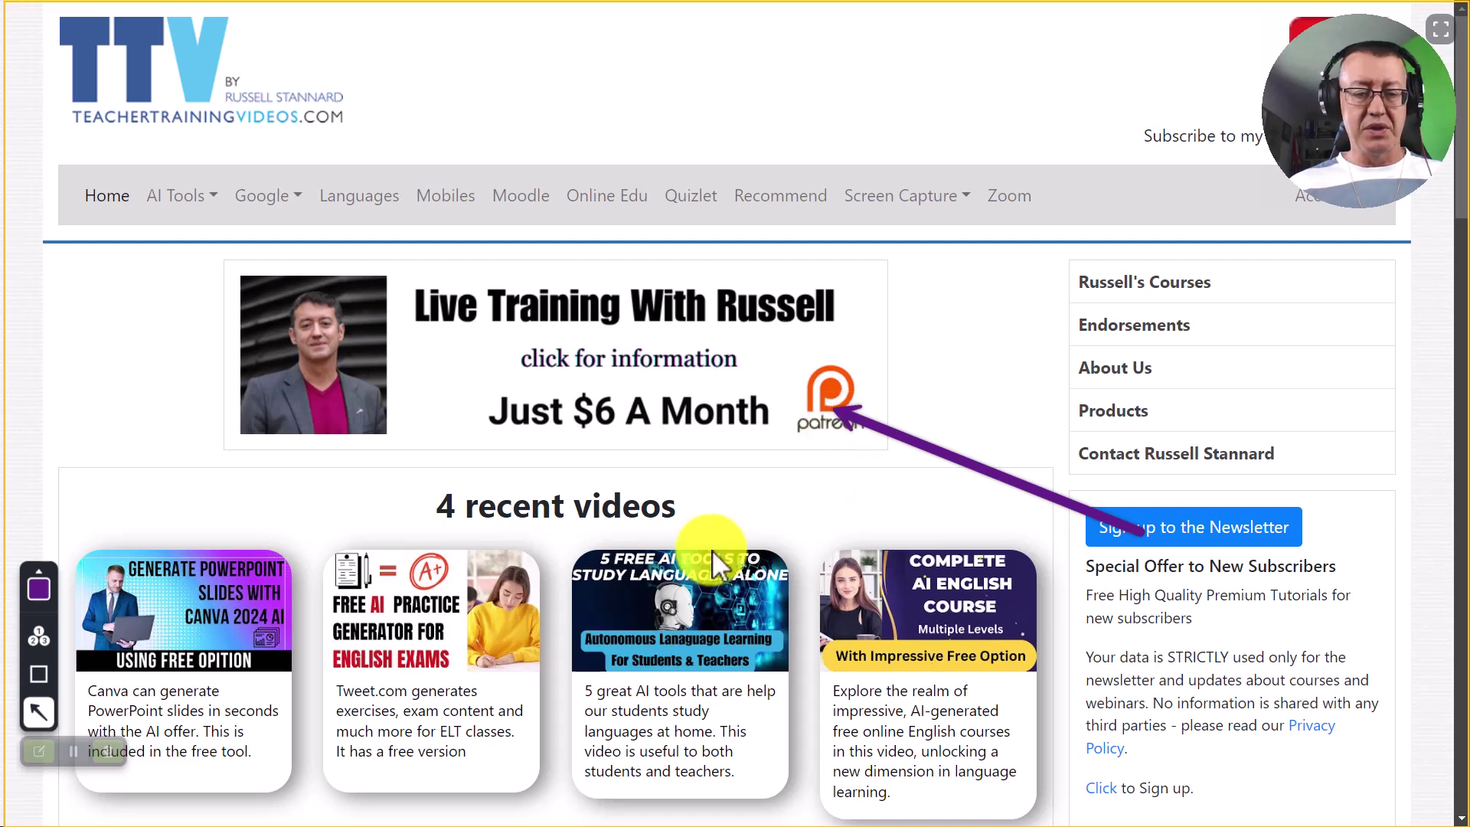
click(39, 636)
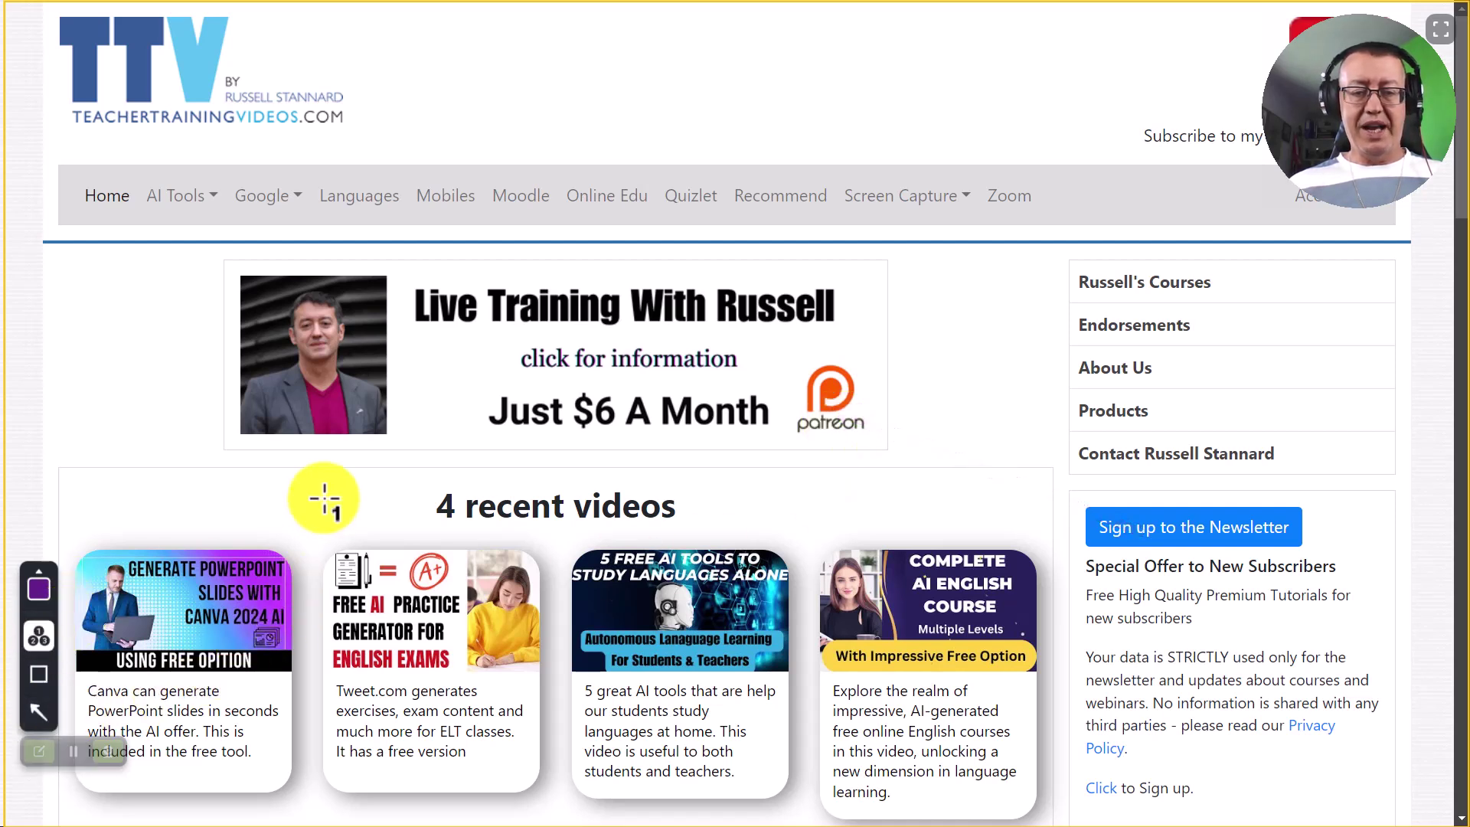
click(740, 343)
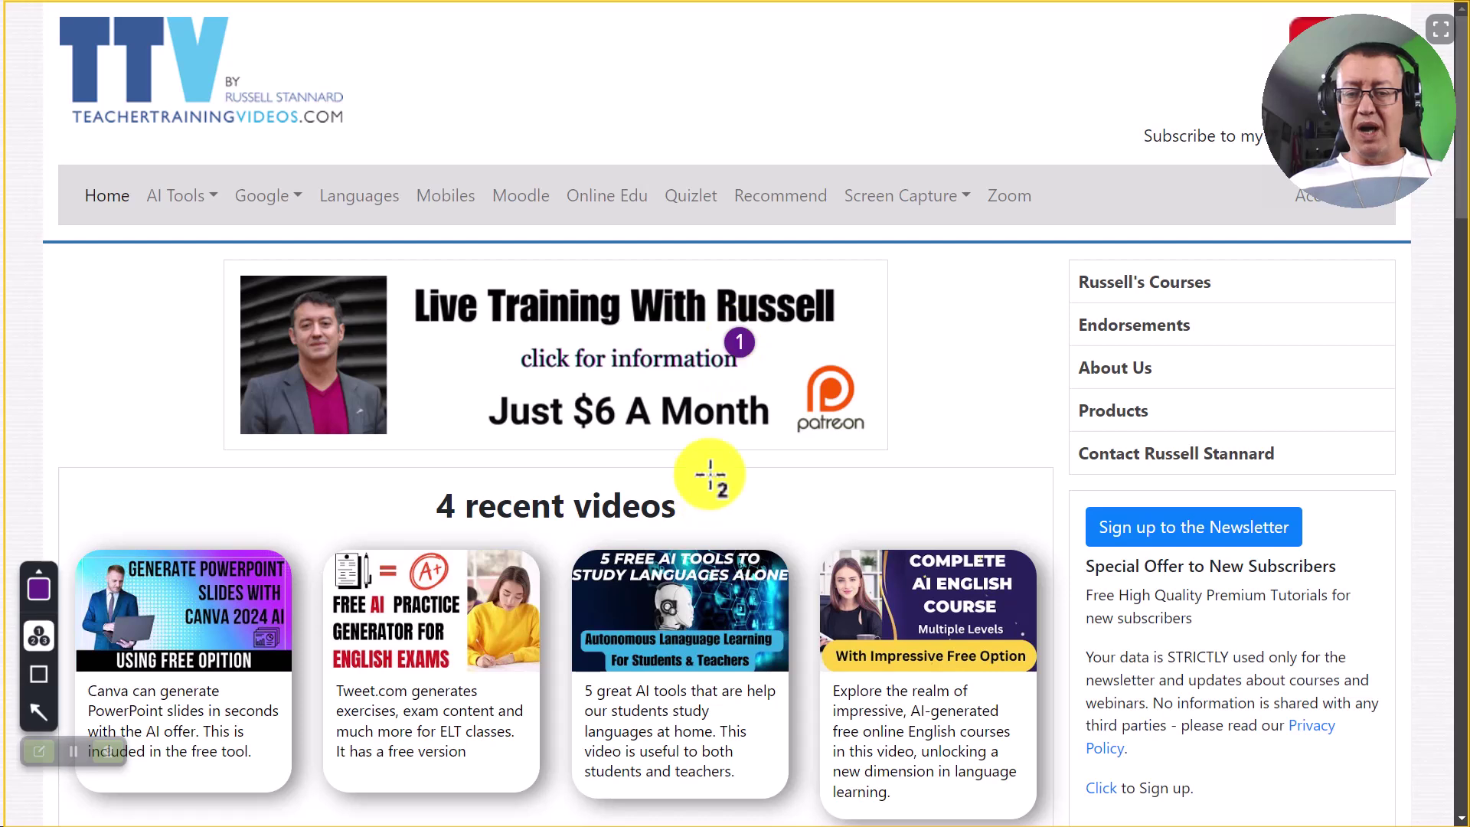
click(1204, 526)
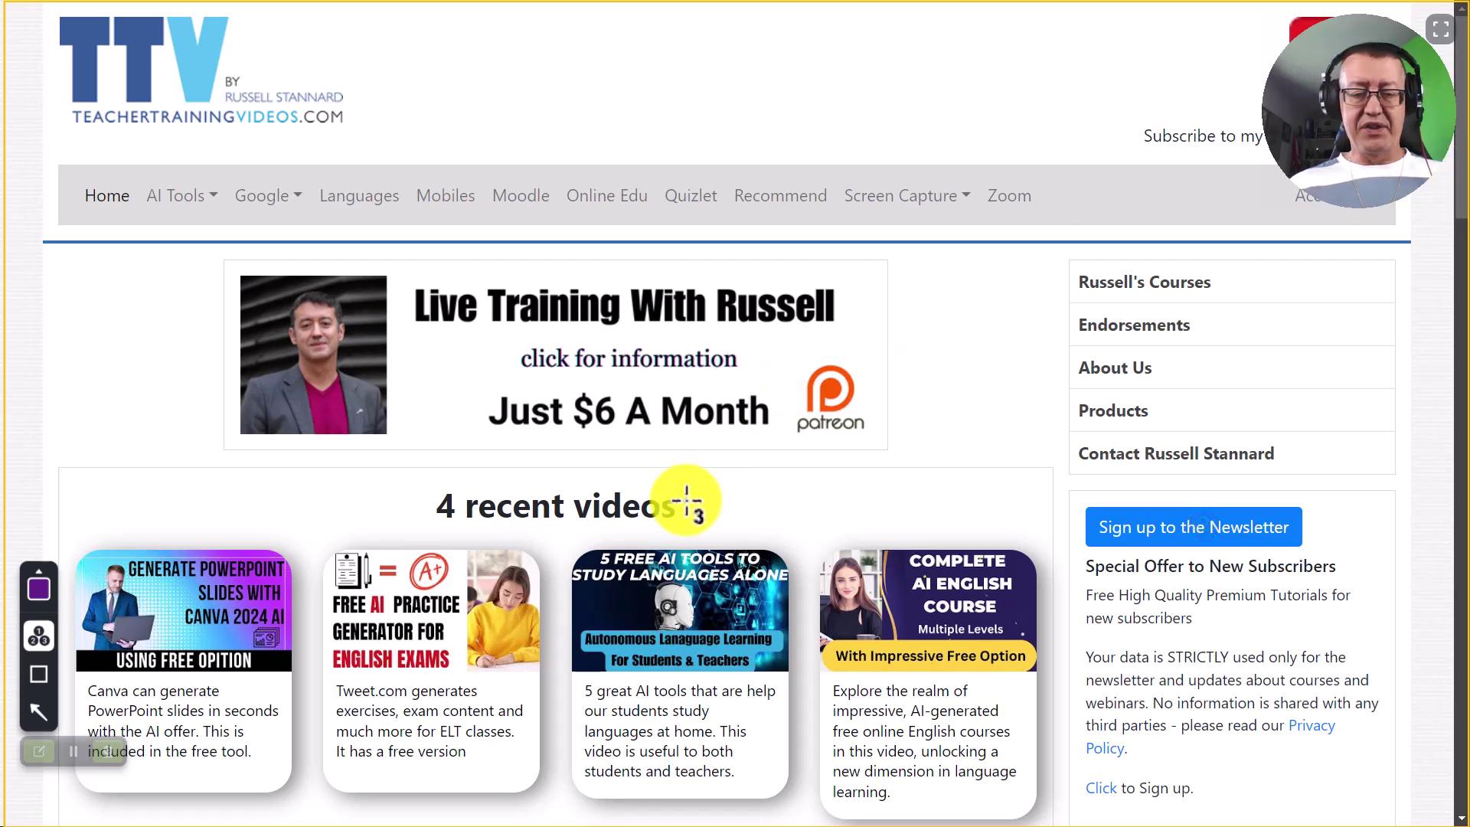
click(232, 501)
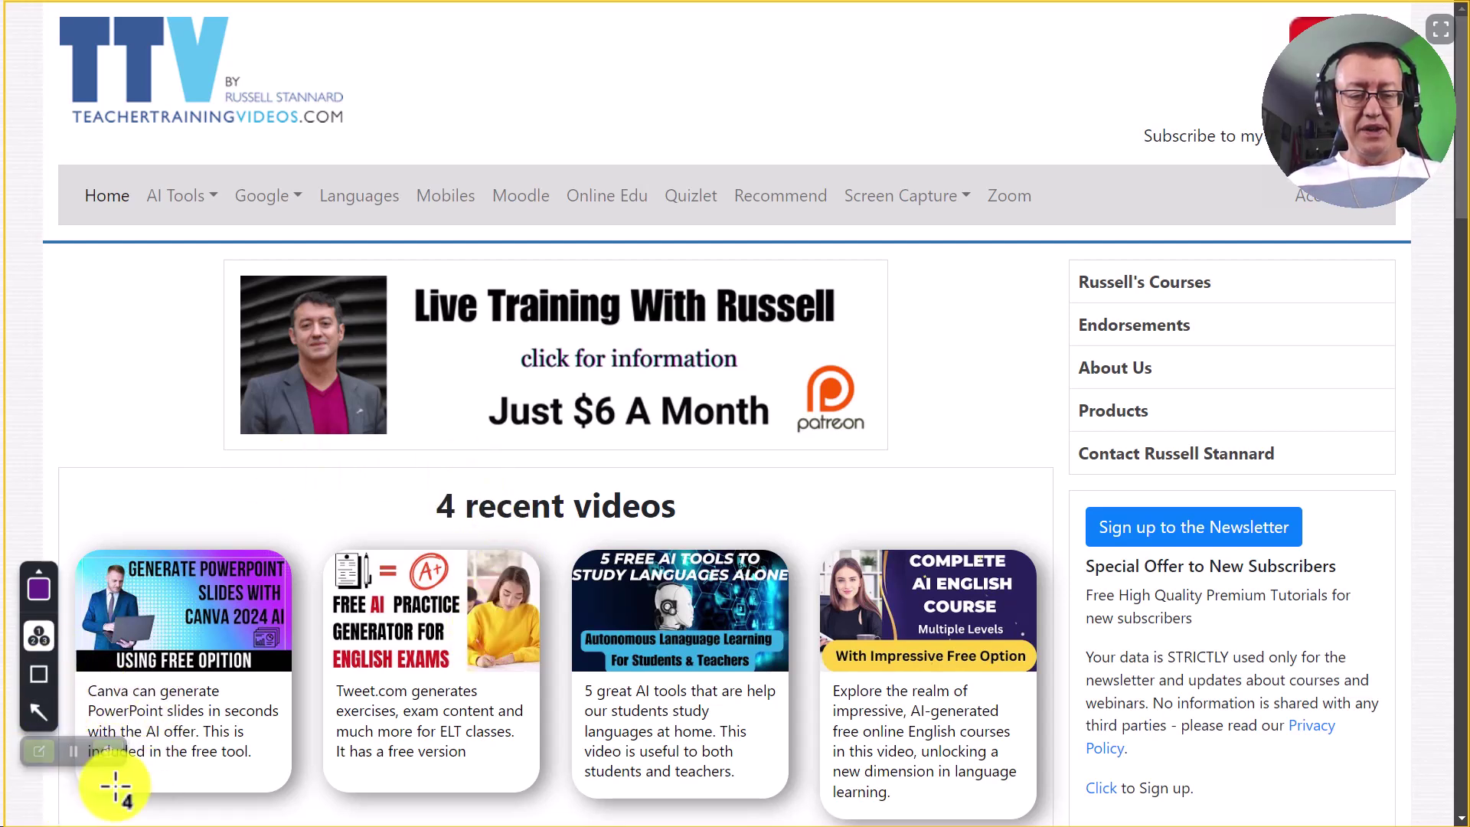
click(76, 749)
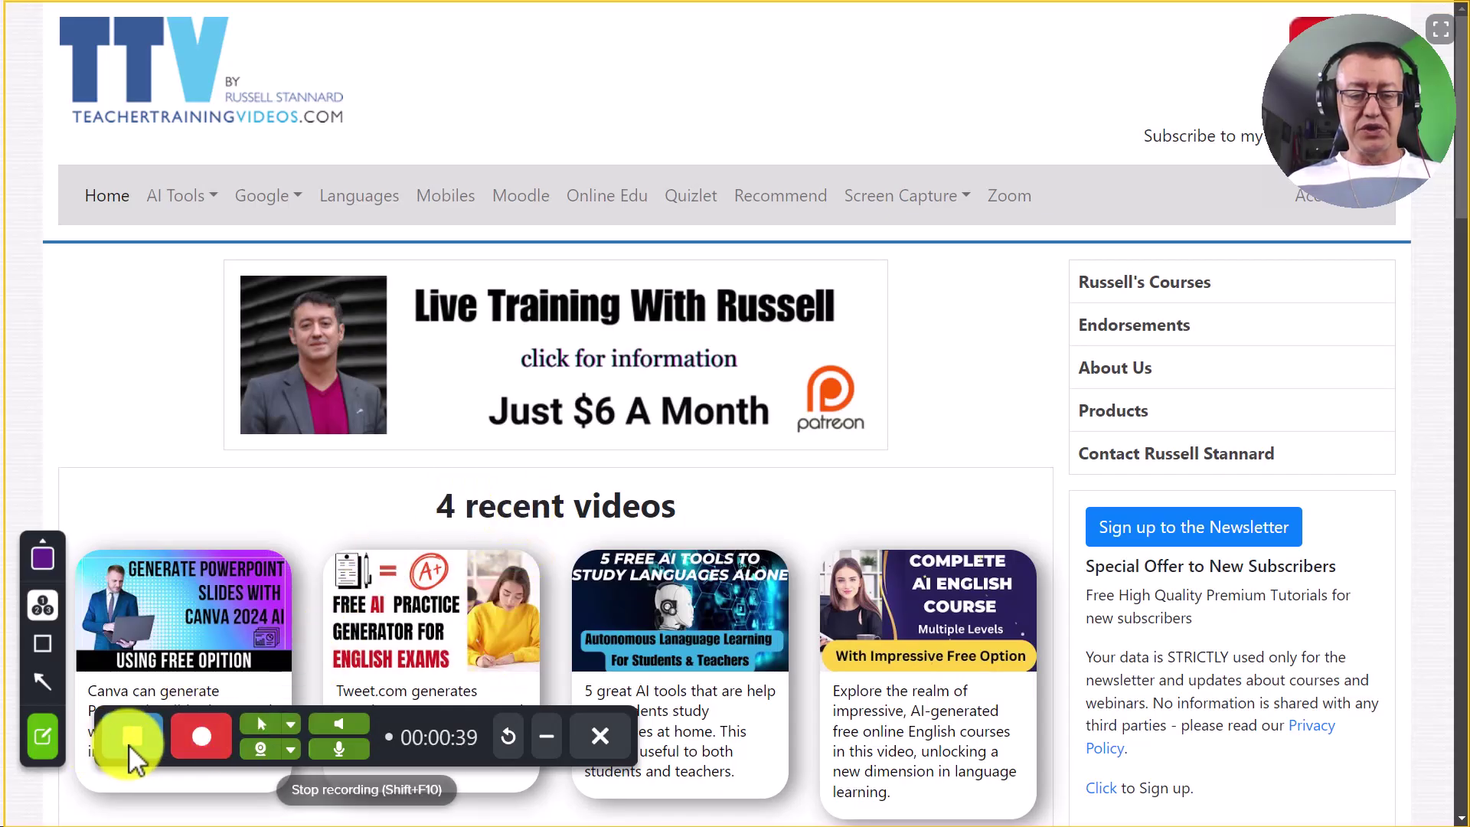
- Stop the screen recording at about 39 seconds
click(132, 737)
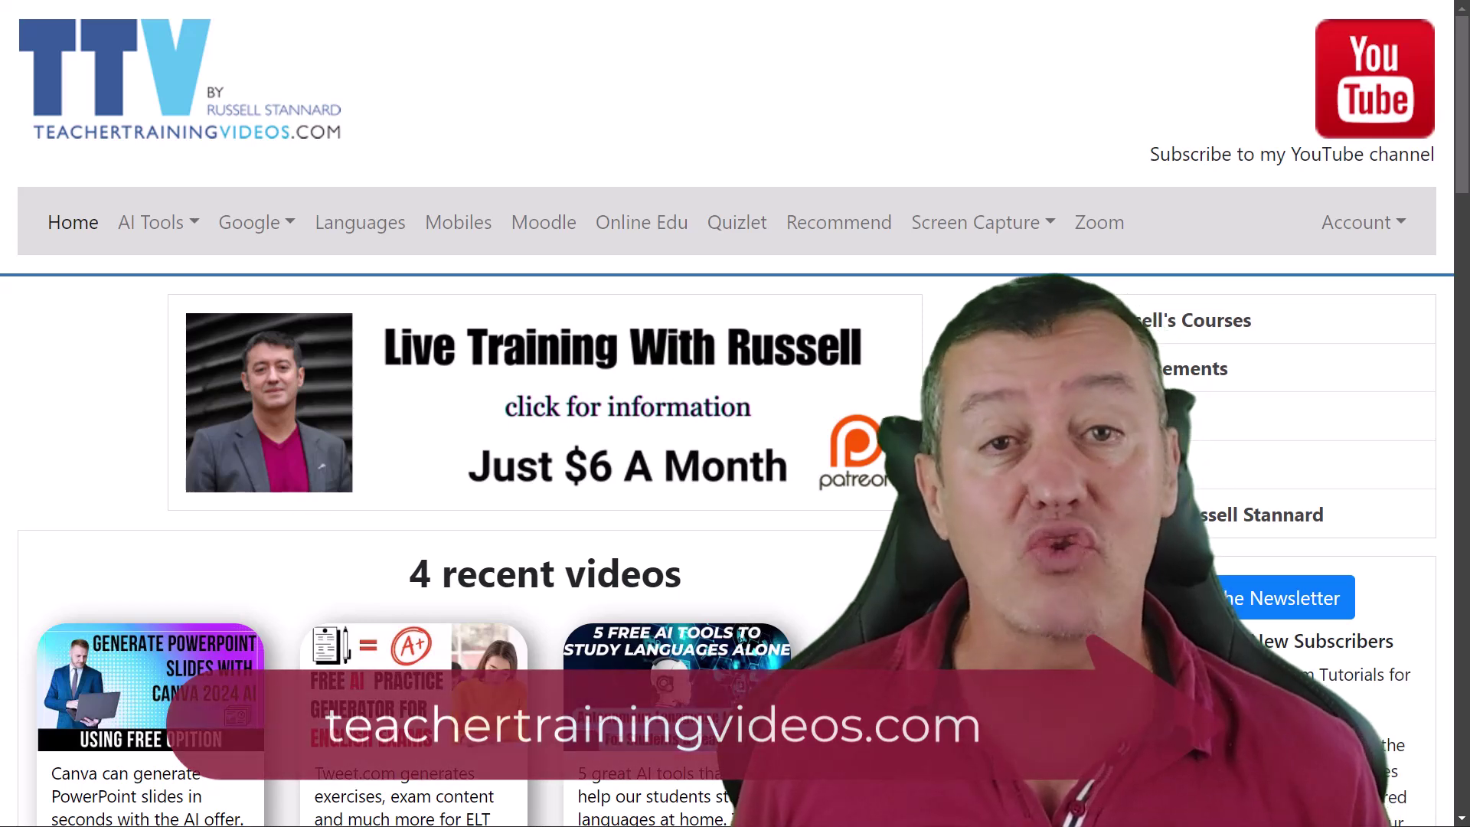
click(195, 228)
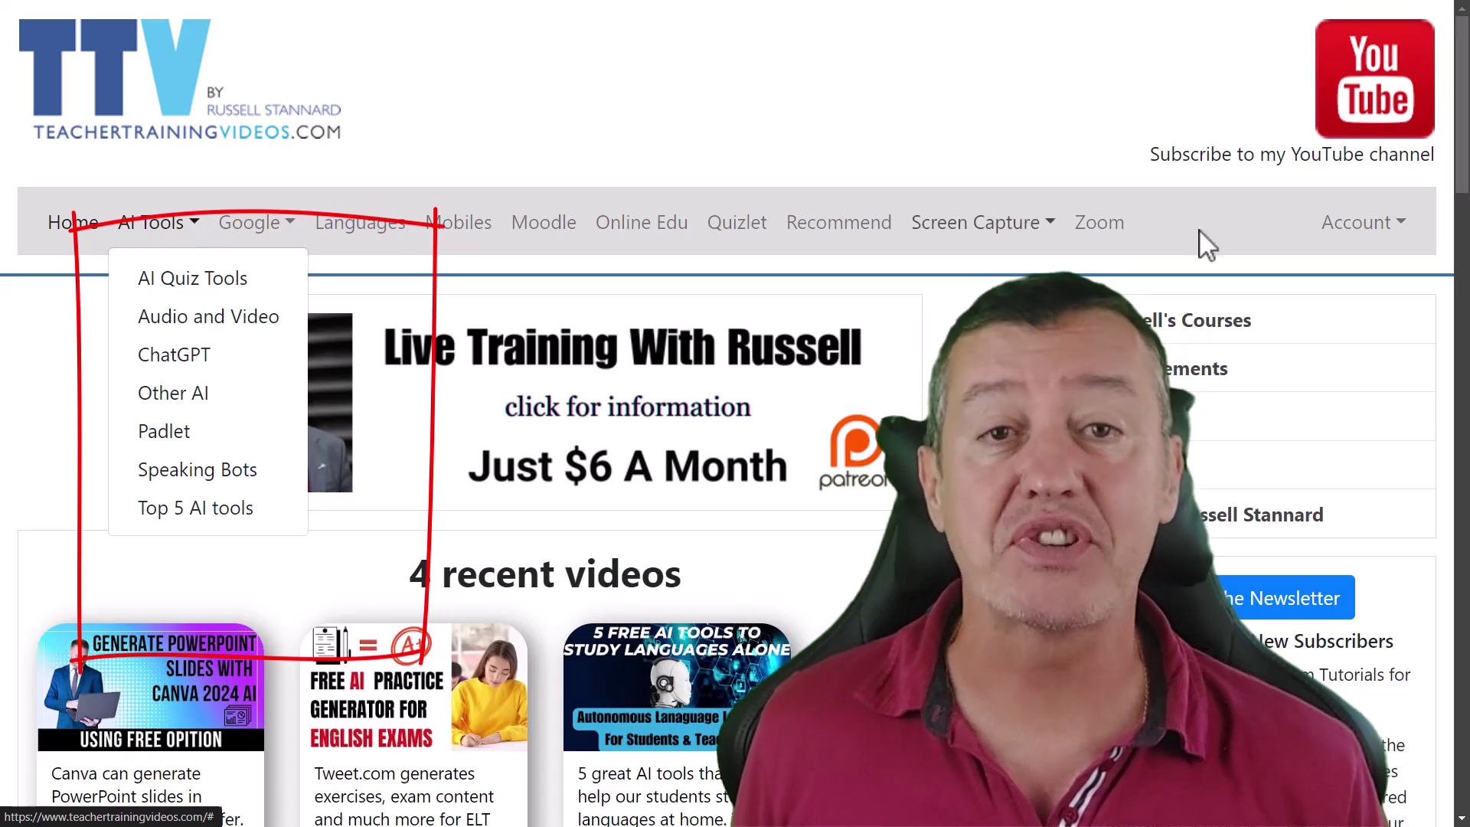
drag(1465, 191, 1466, 413)
key(Home)
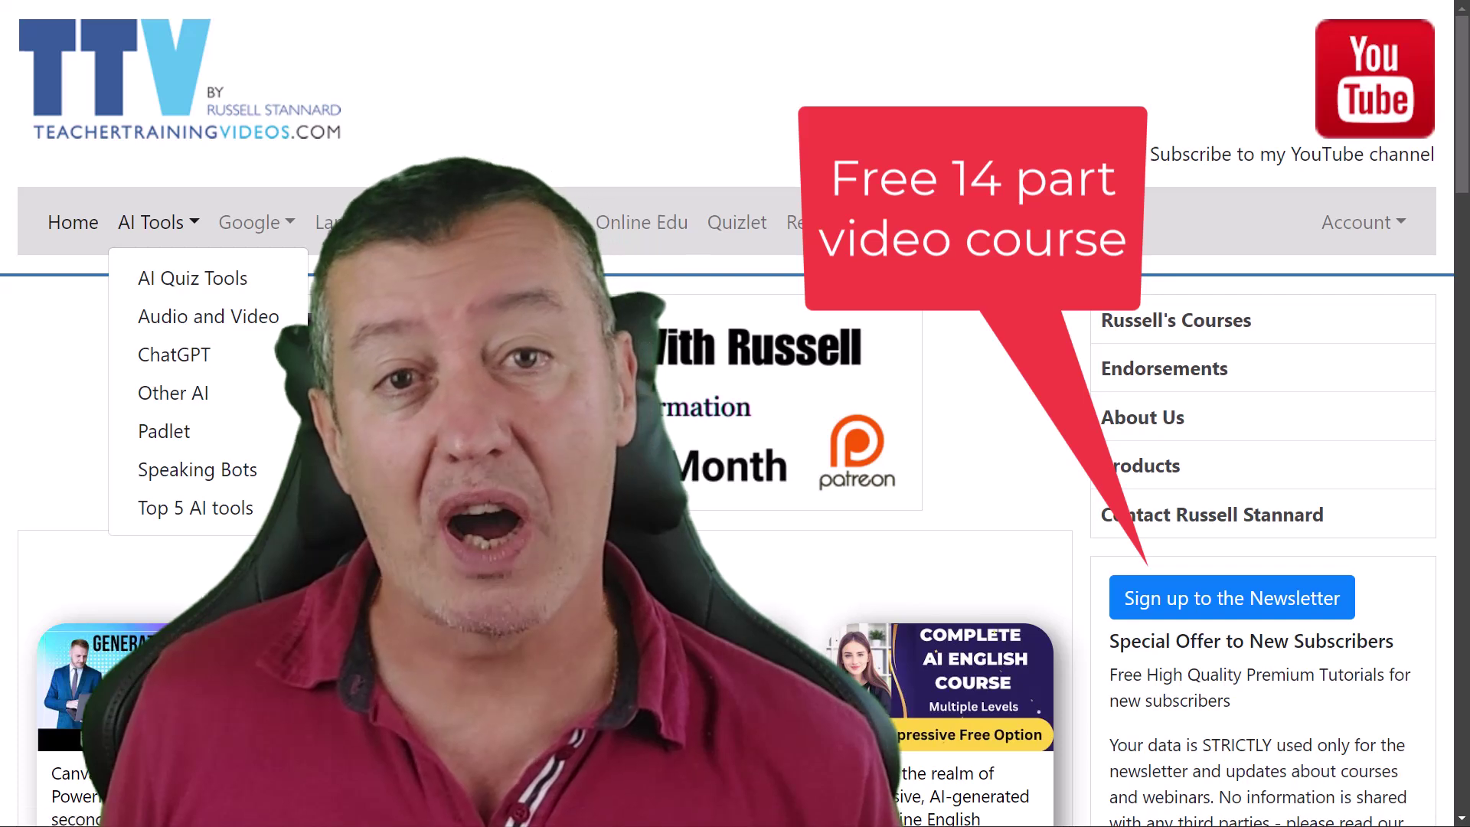
key(Escape)
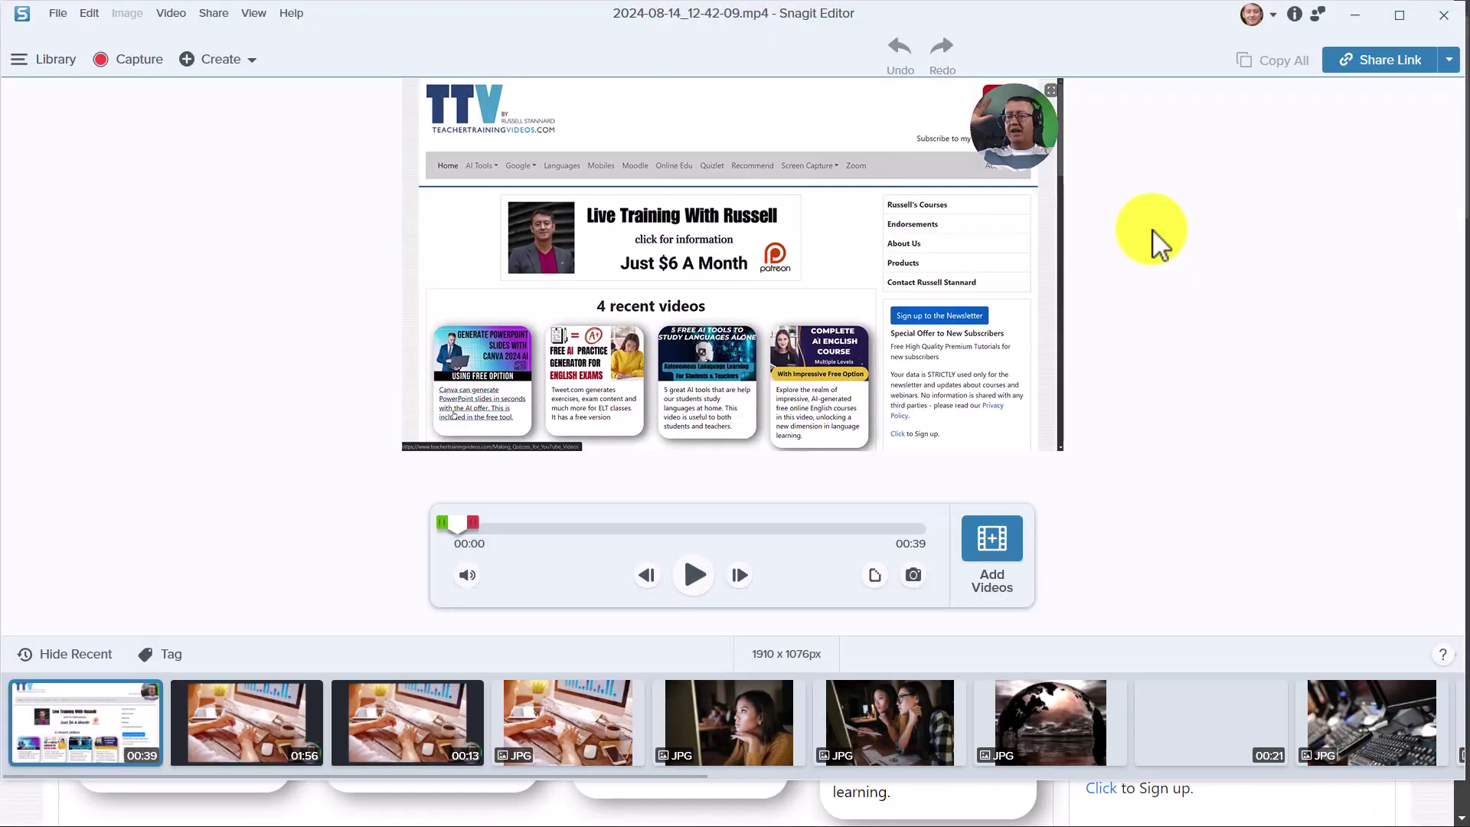
- Play the annotated recording preview, then open File > Save As
click(695, 576)
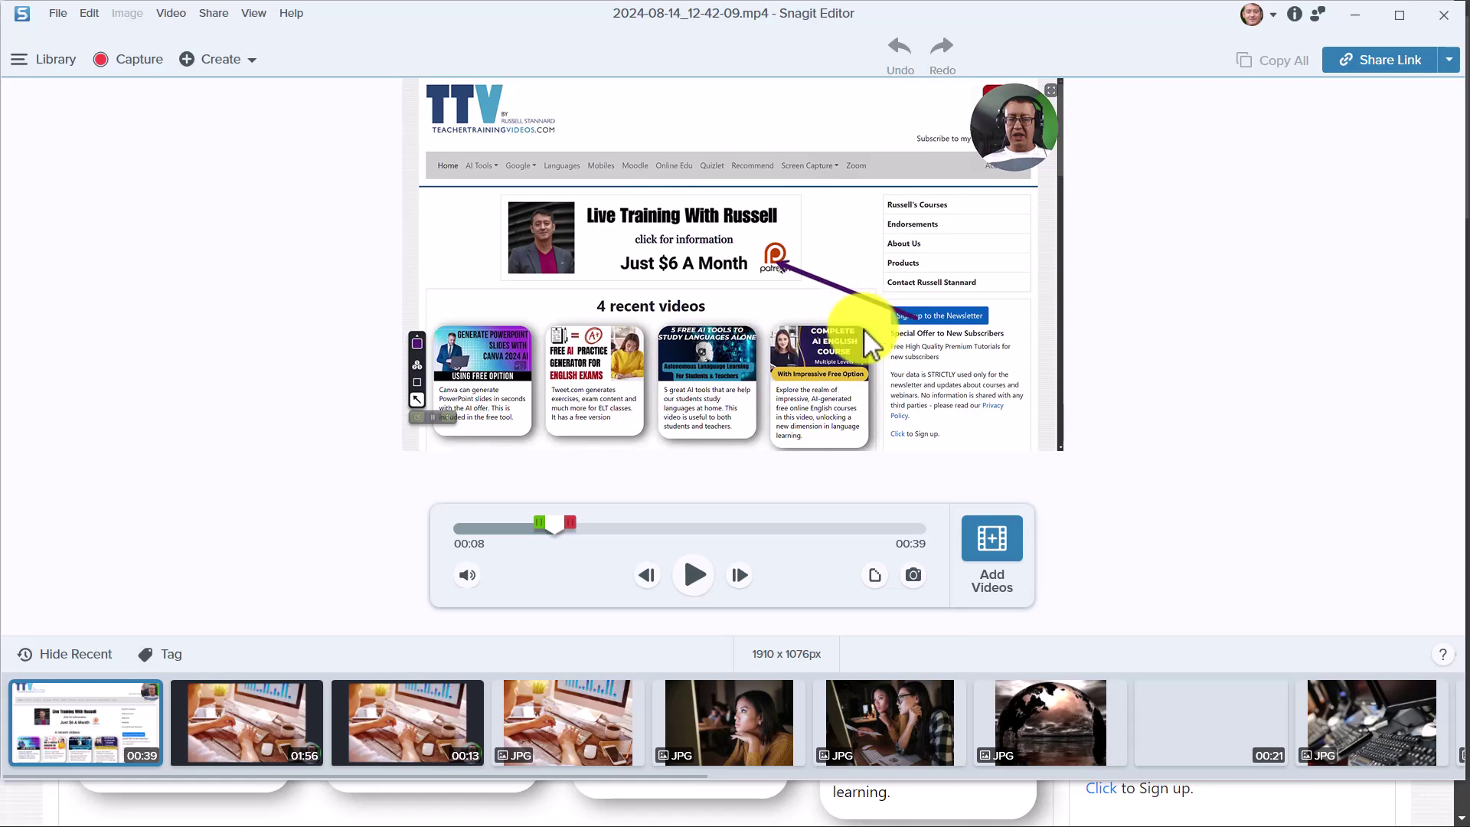
click(58, 13)
click(98, 193)
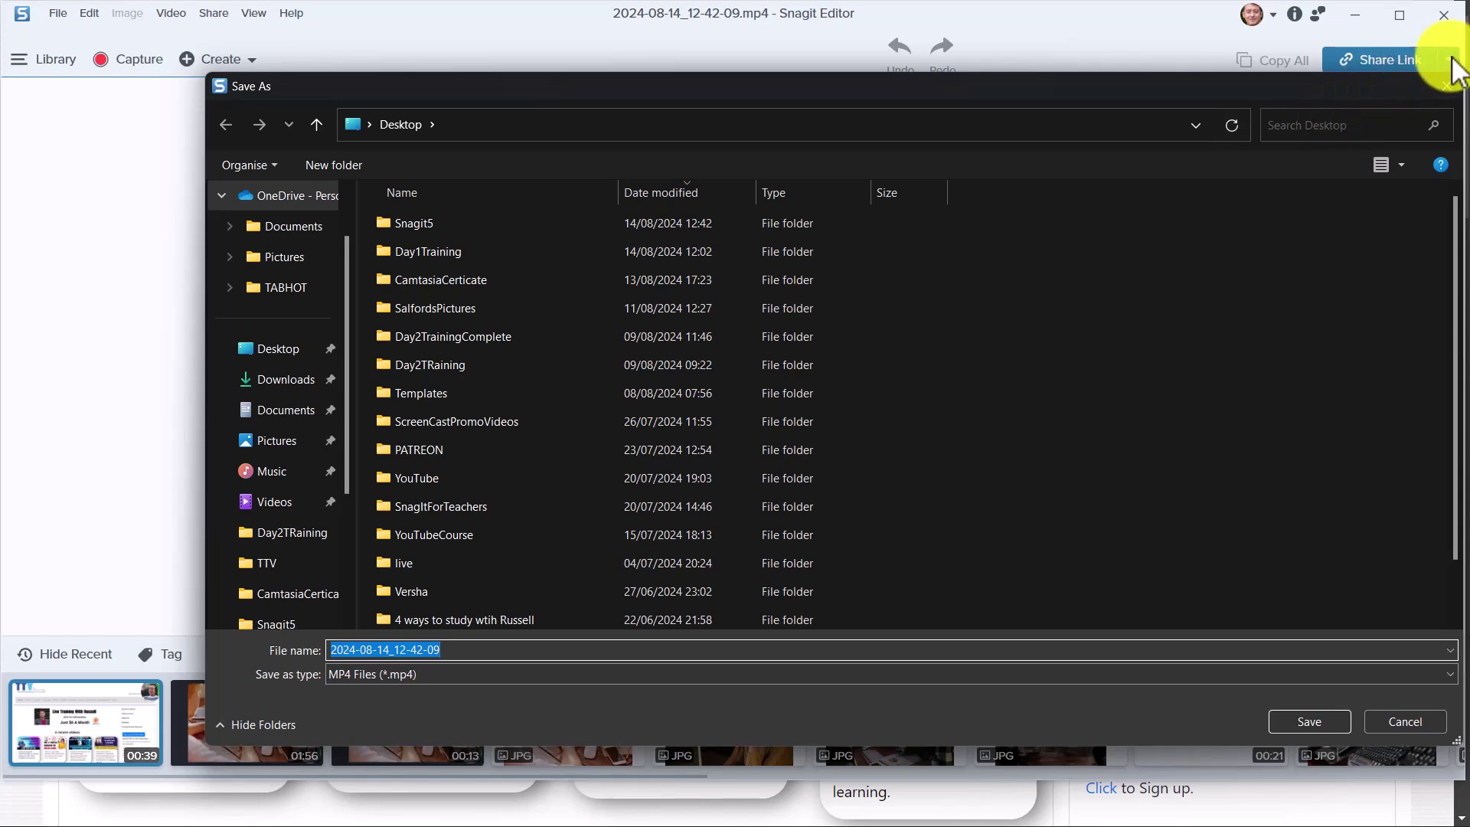
- Cancel the Save As dialog and share the recording to Screencast via Share Link
click(1449, 86)
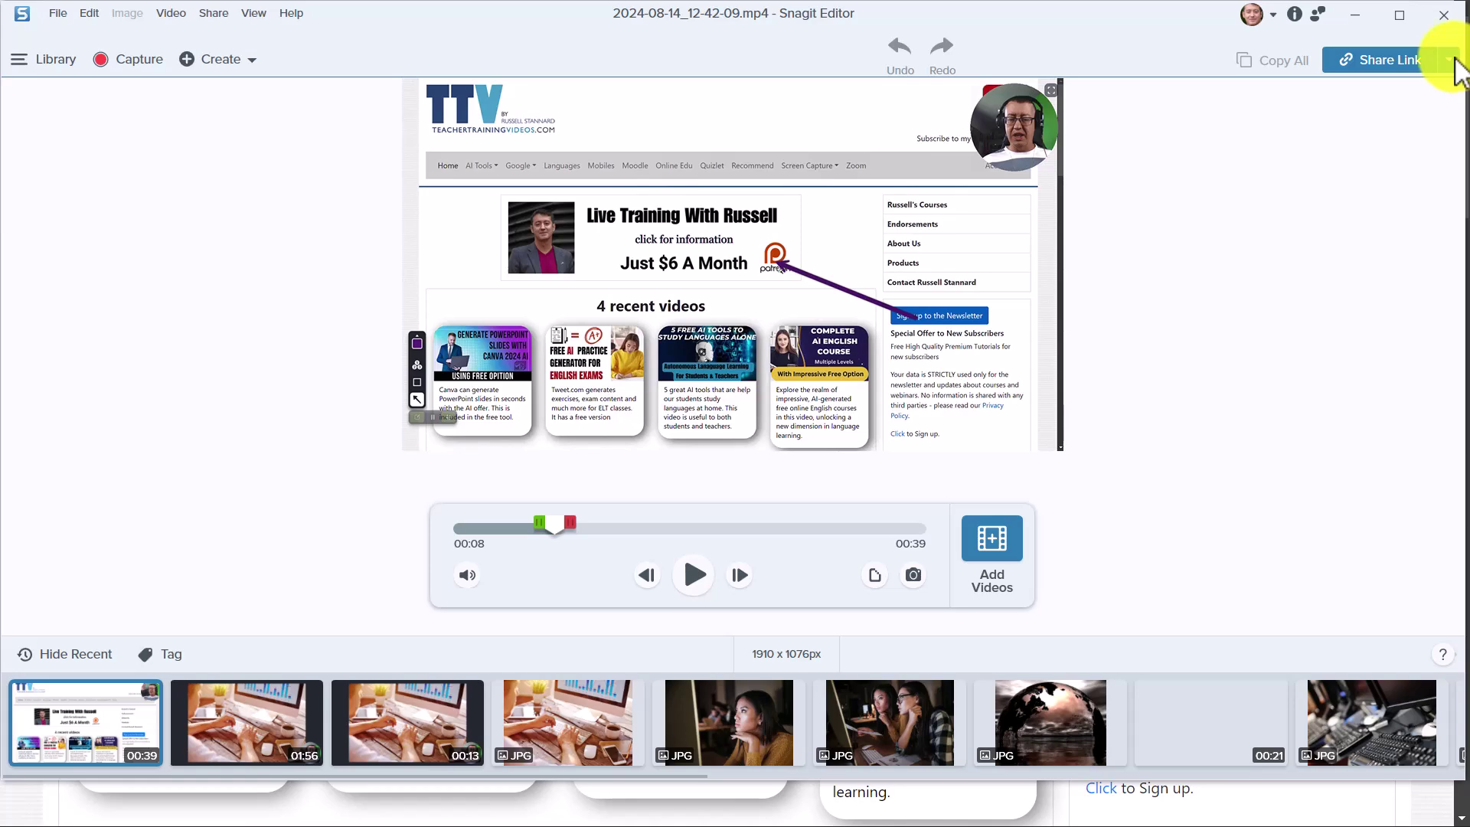
click(1455, 62)
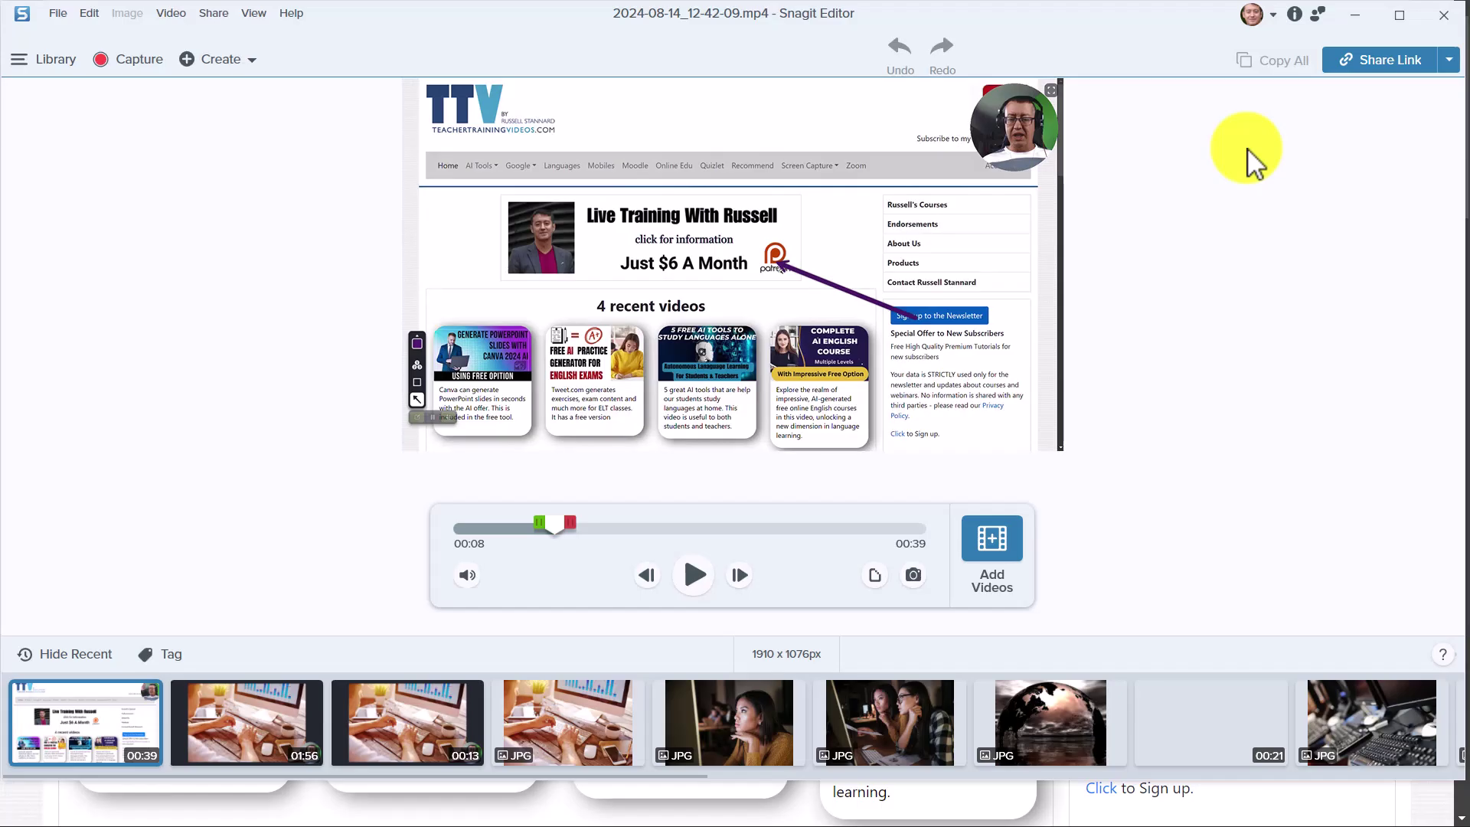
click(1377, 60)
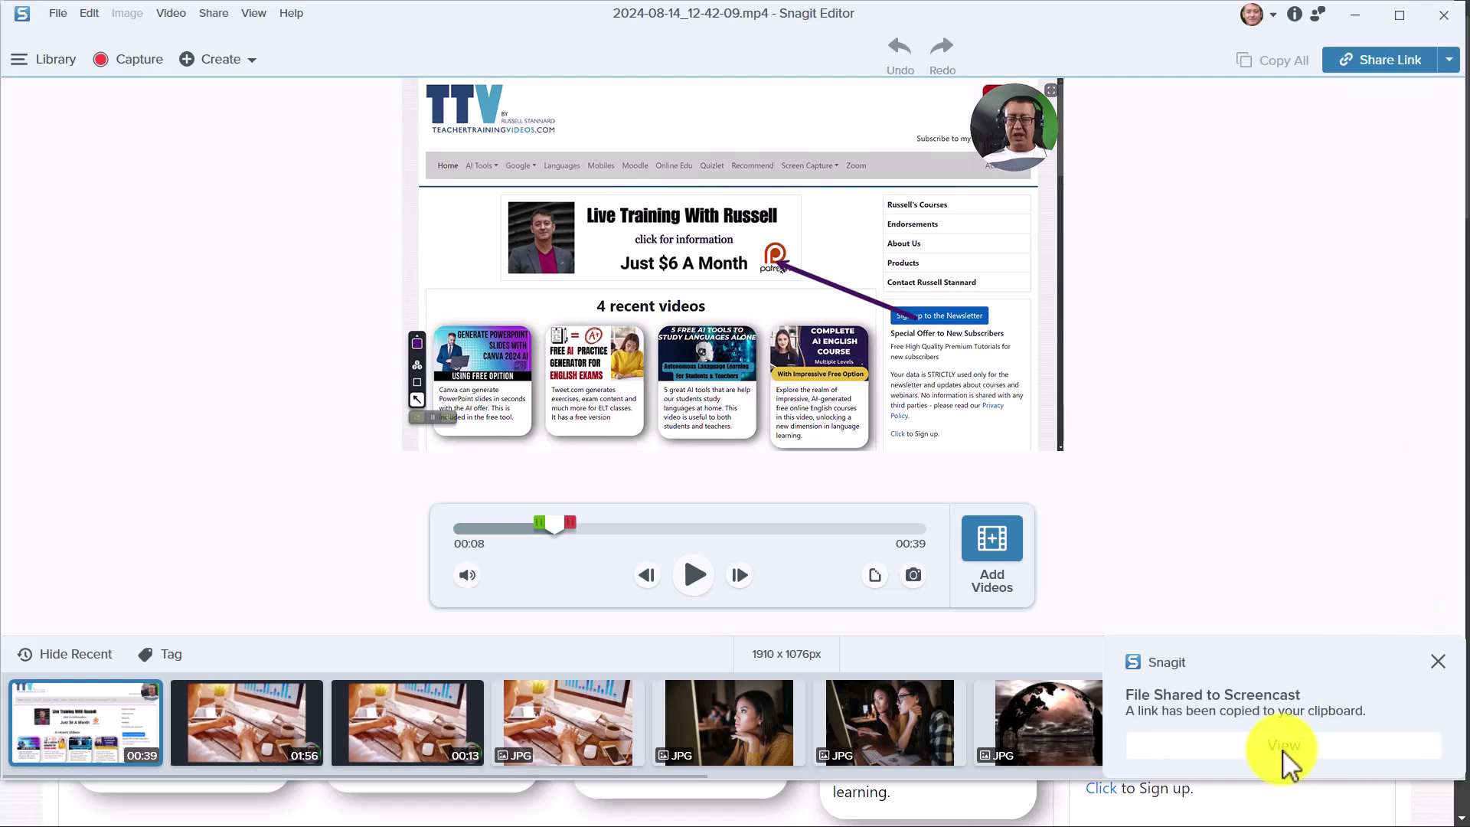
- Open the uploaded 2024-08-14_12-42-09 video page in maximized Chrome and bring up its Share Media dialog
click(1284, 749)
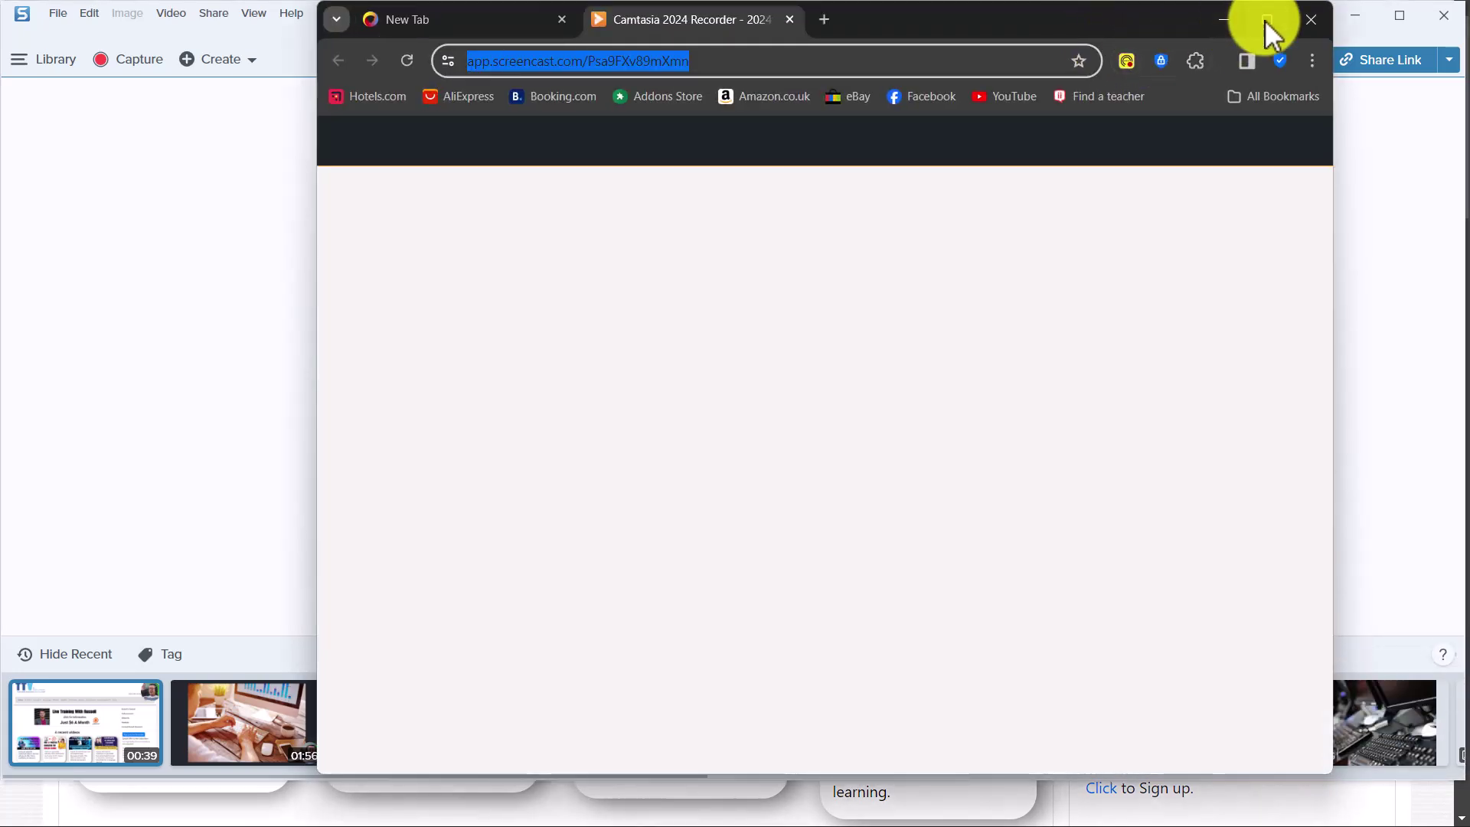
click(1267, 21)
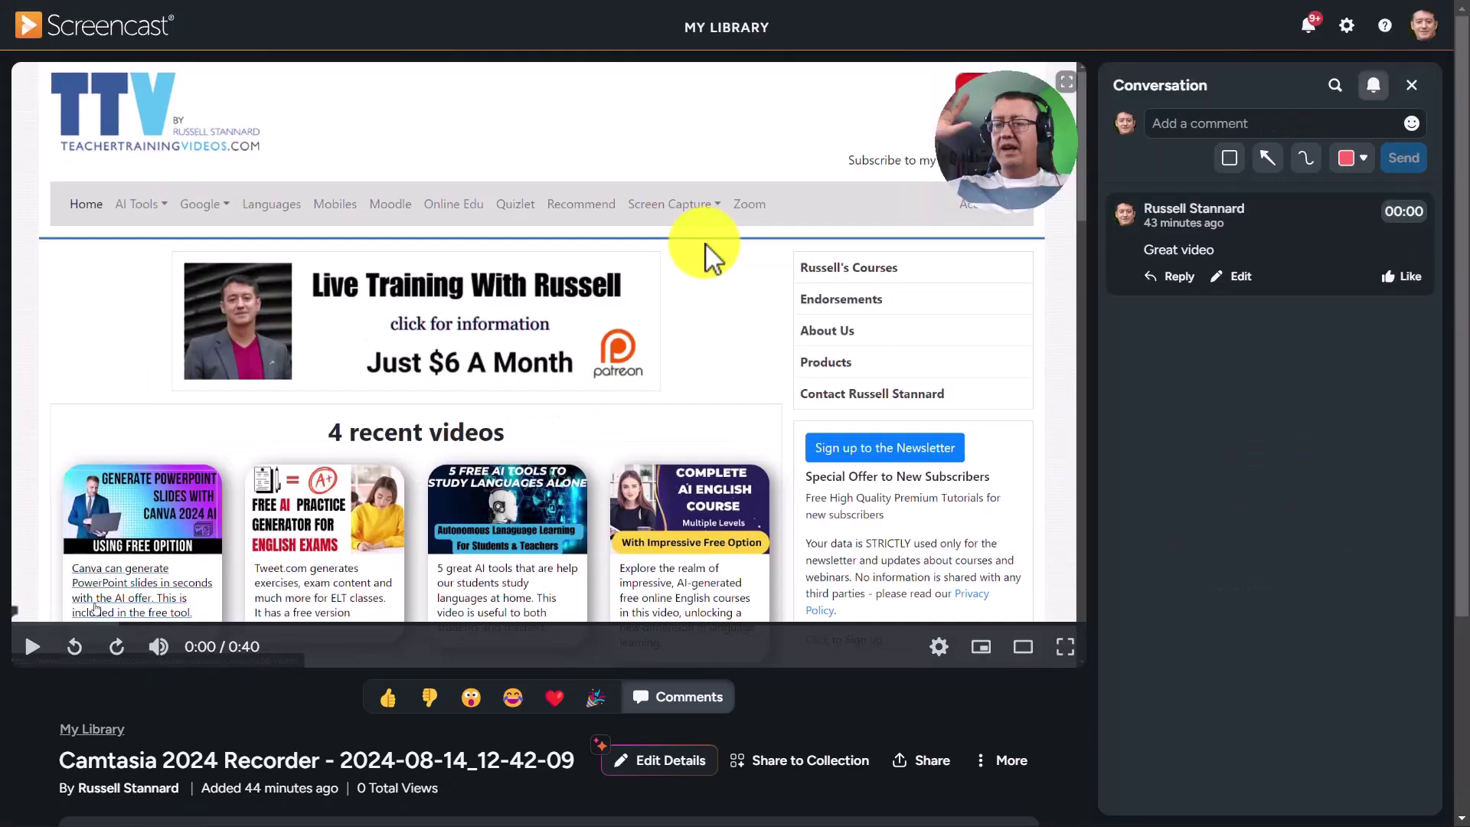
click(1245, 123)
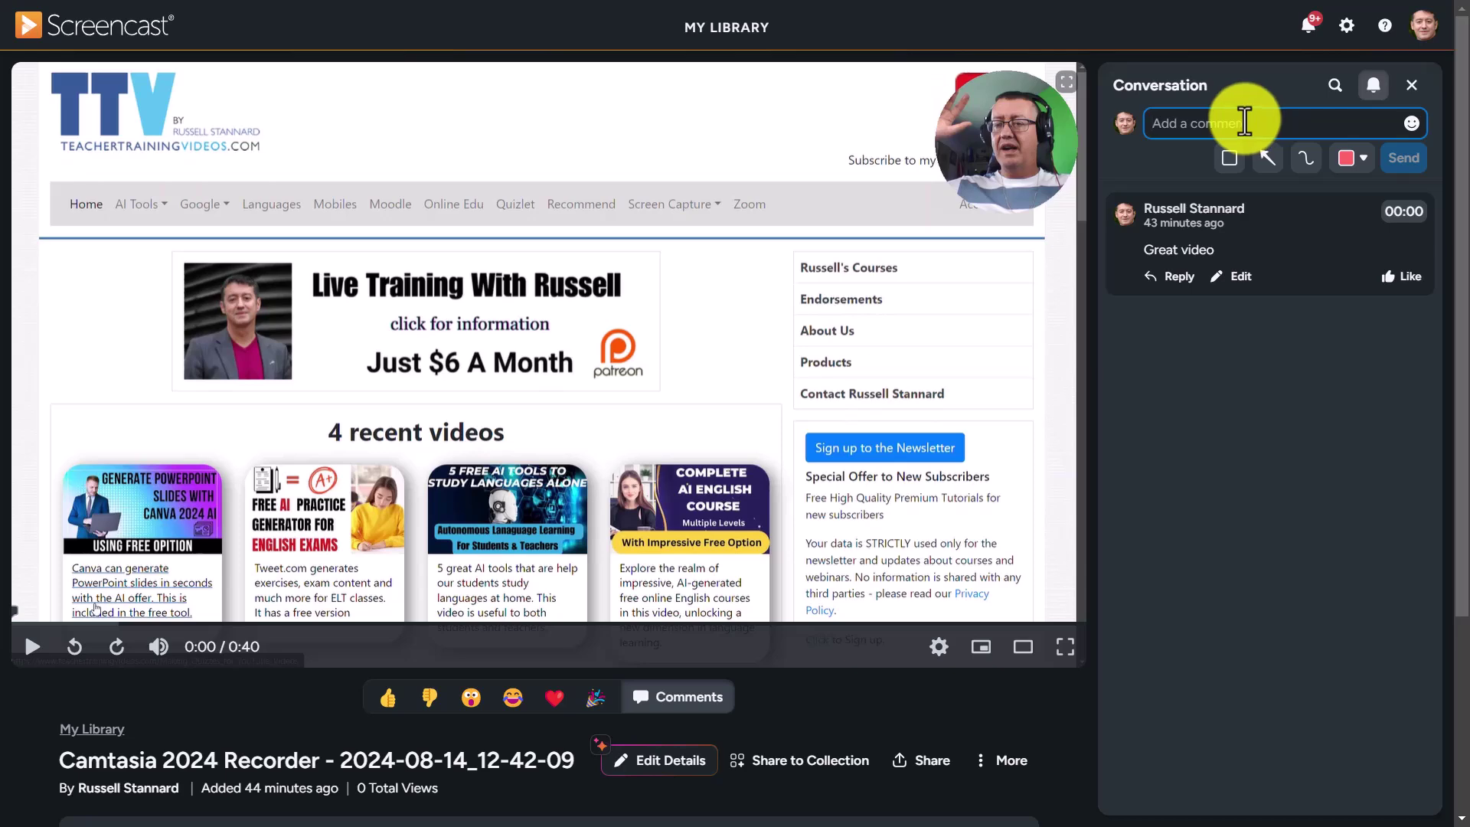
click(932, 762)
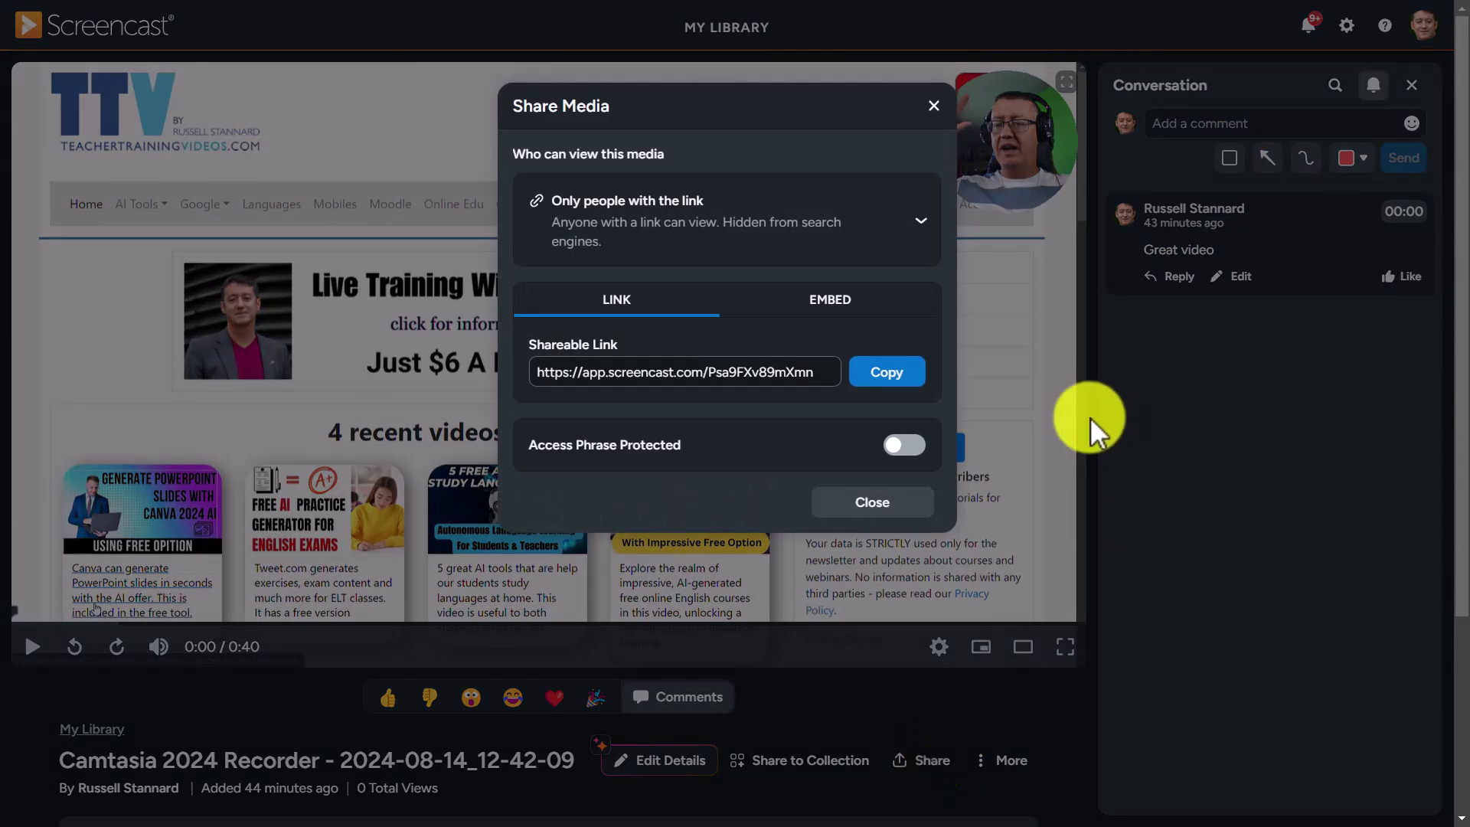
- Copy the shareable link from the LINK tab, glancing at EMBED, then close Share Media
click(890, 375)
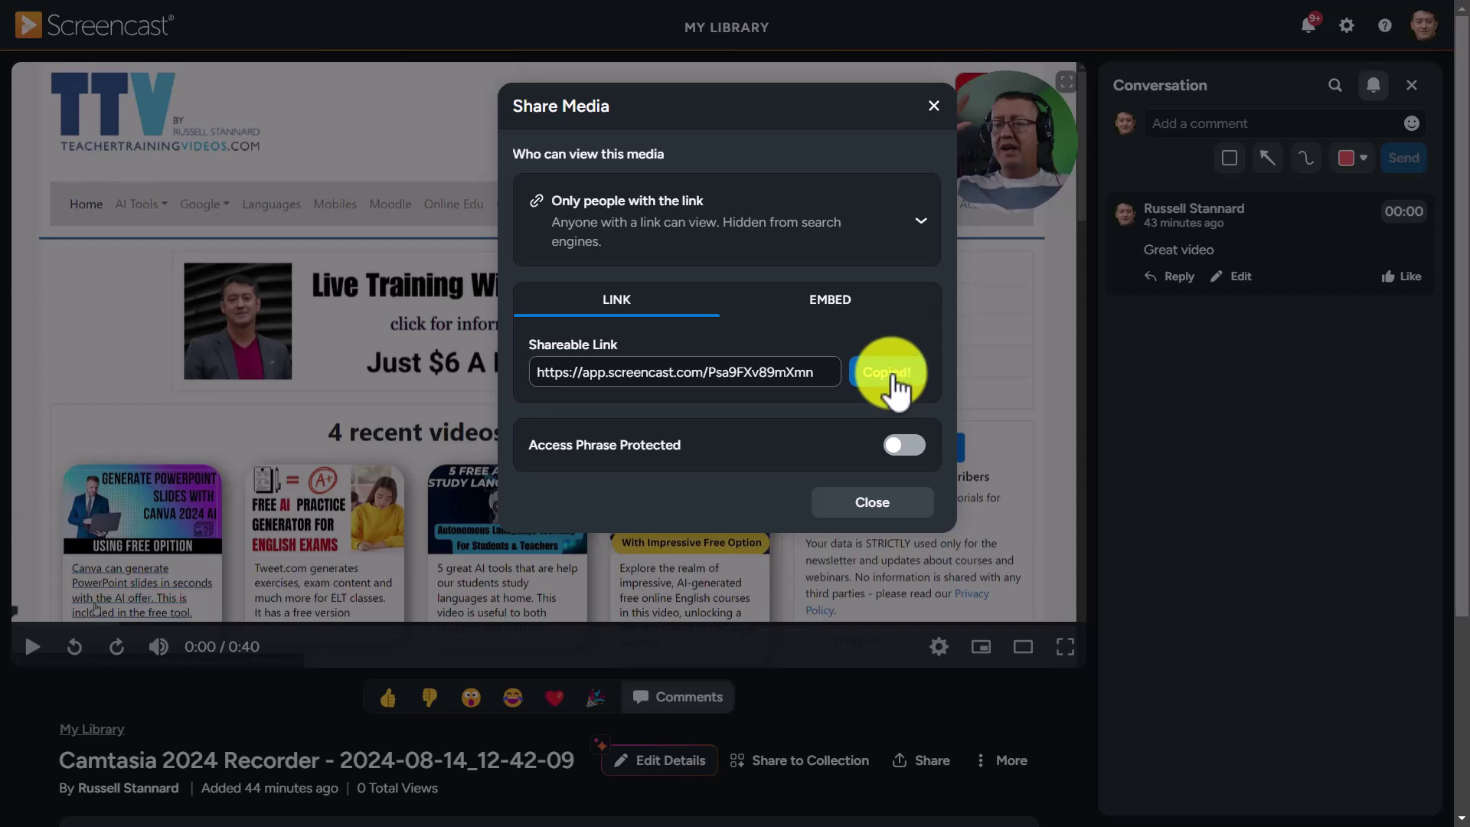
click(825, 306)
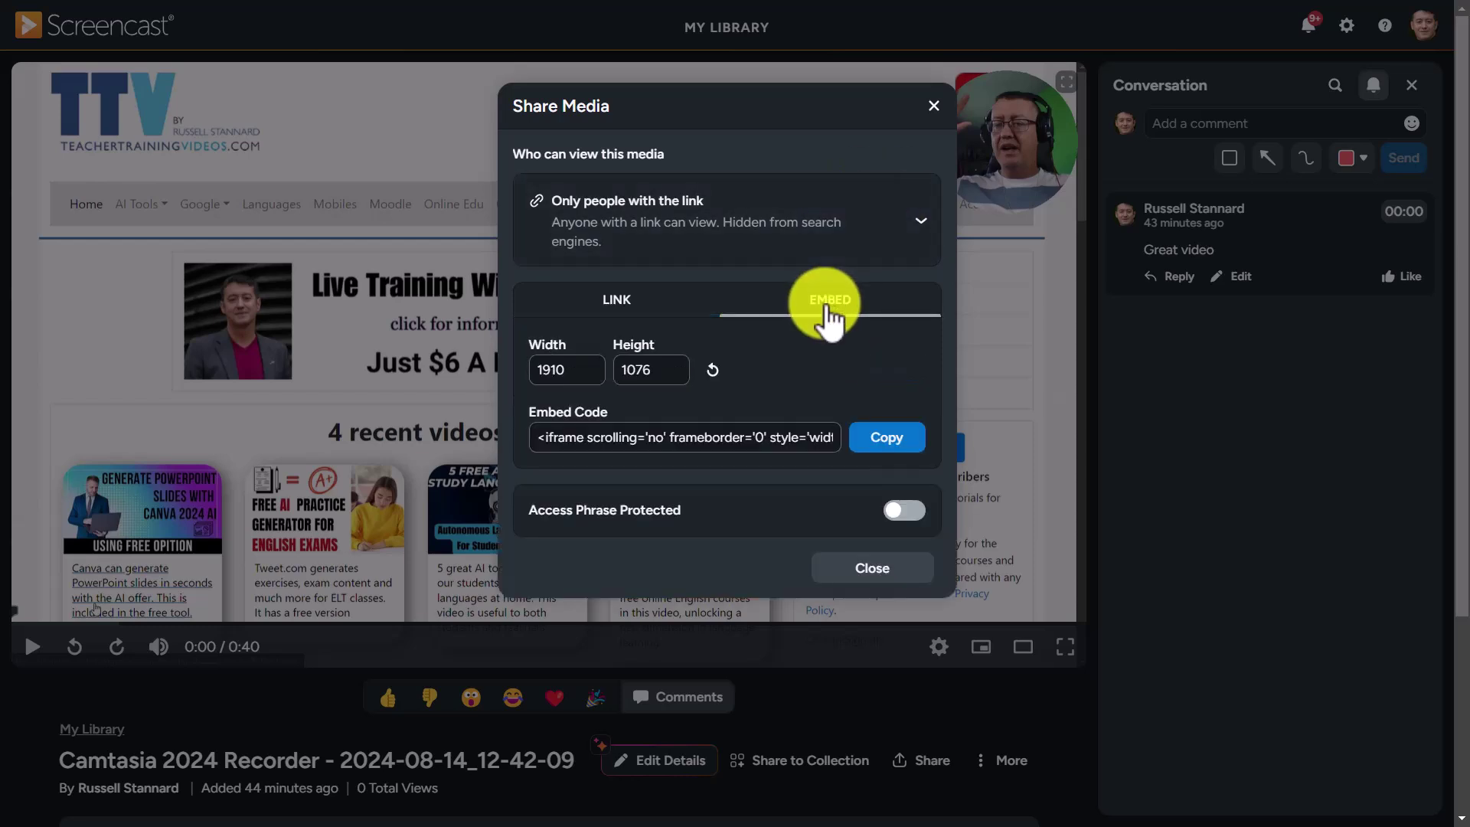
click(622, 306)
click(855, 377)
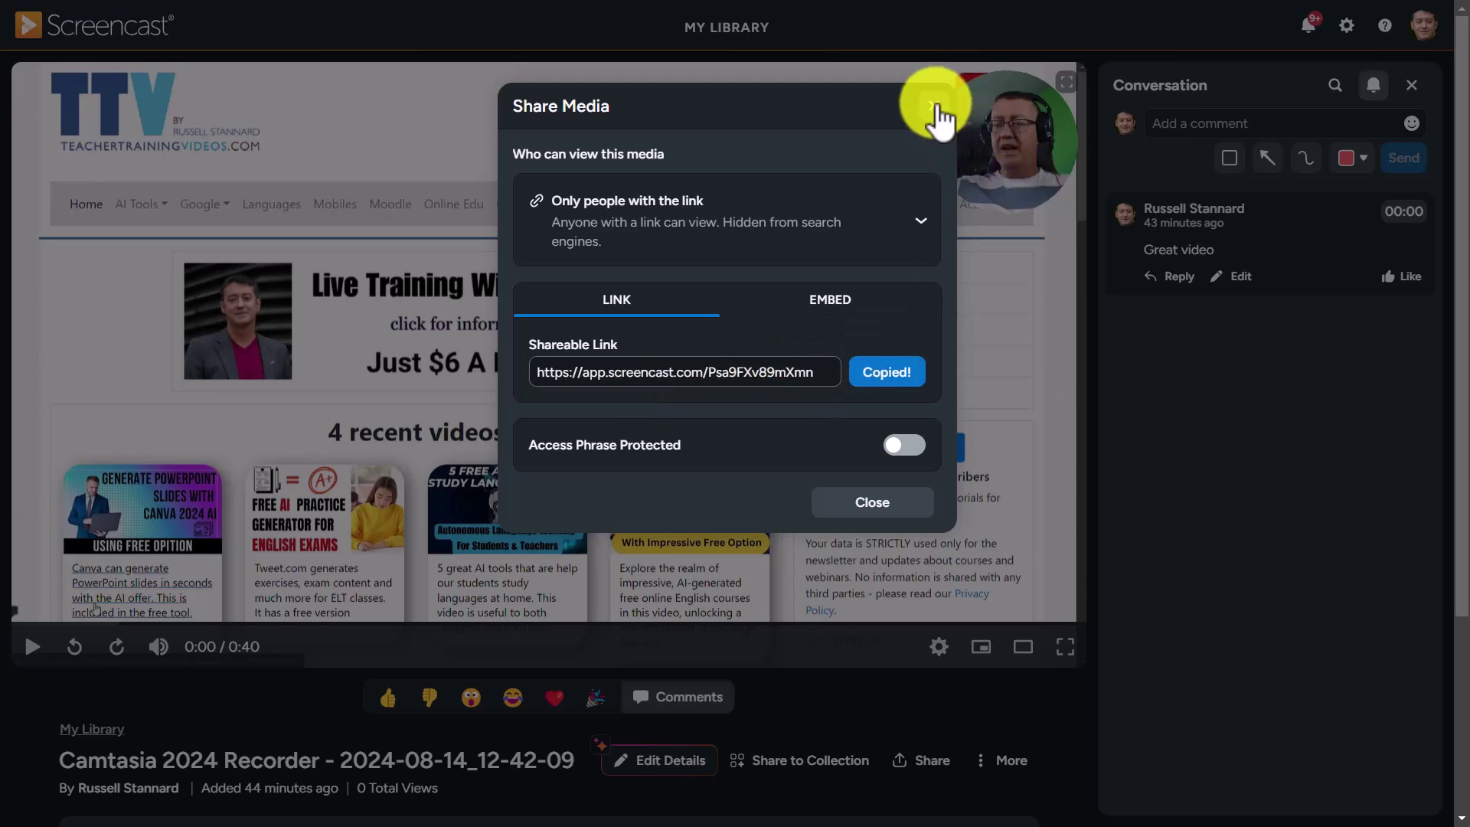
click(933, 106)
click(1254, 125)
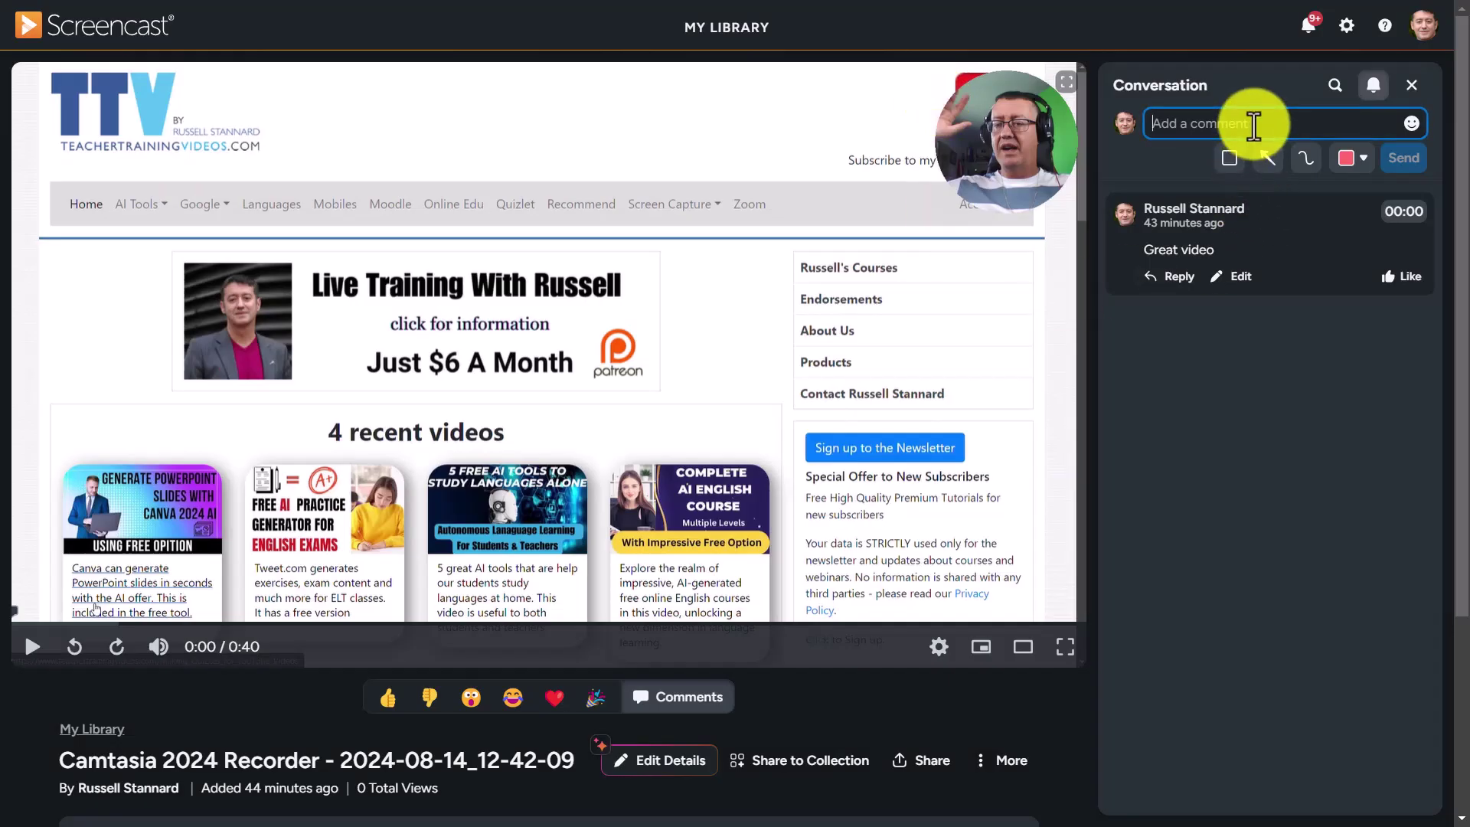
- Post the comment 'This is really useful' under 'Great video' in the Conversation
text(This i)
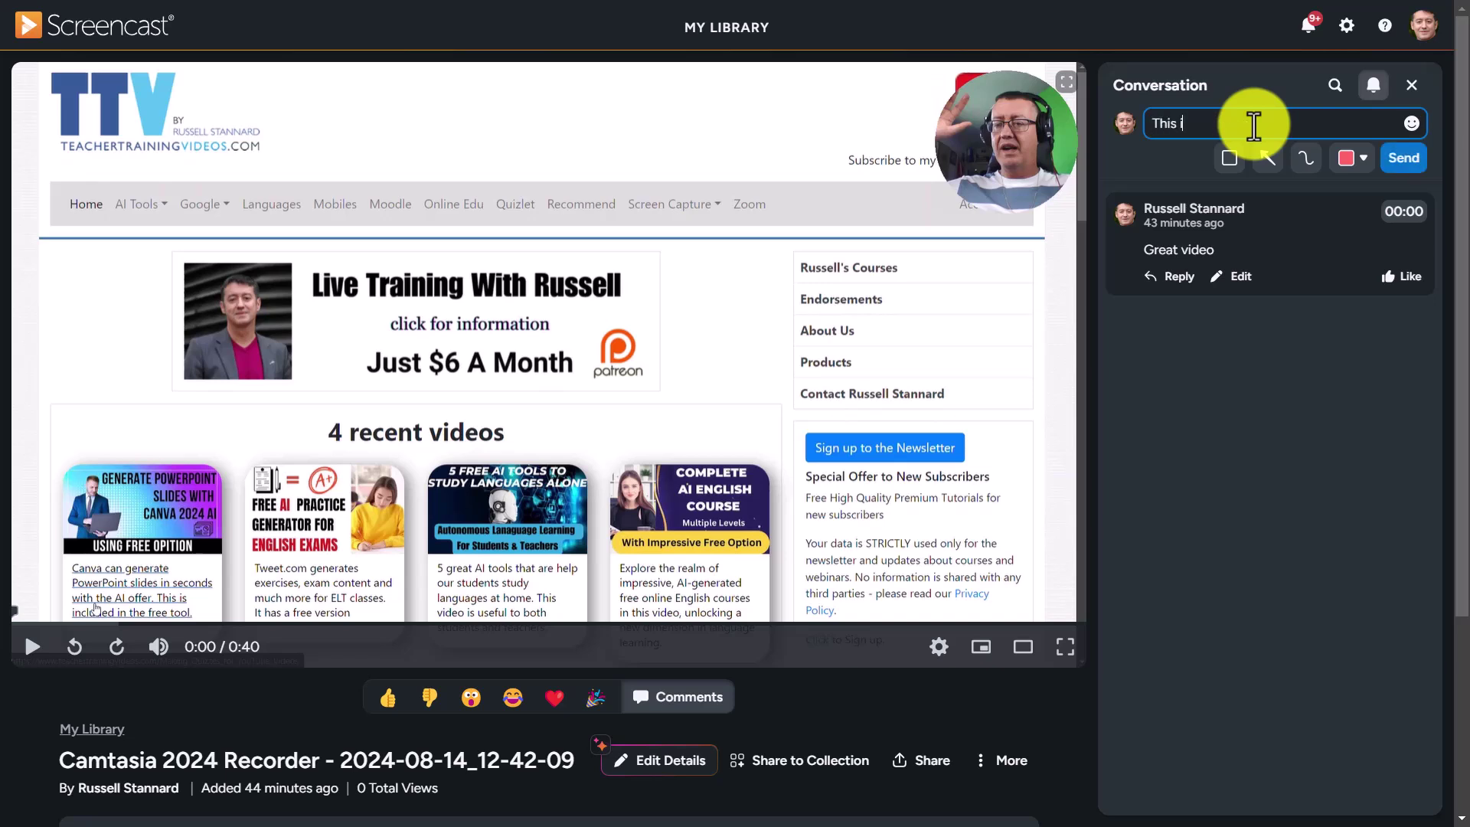
text(s really useful)
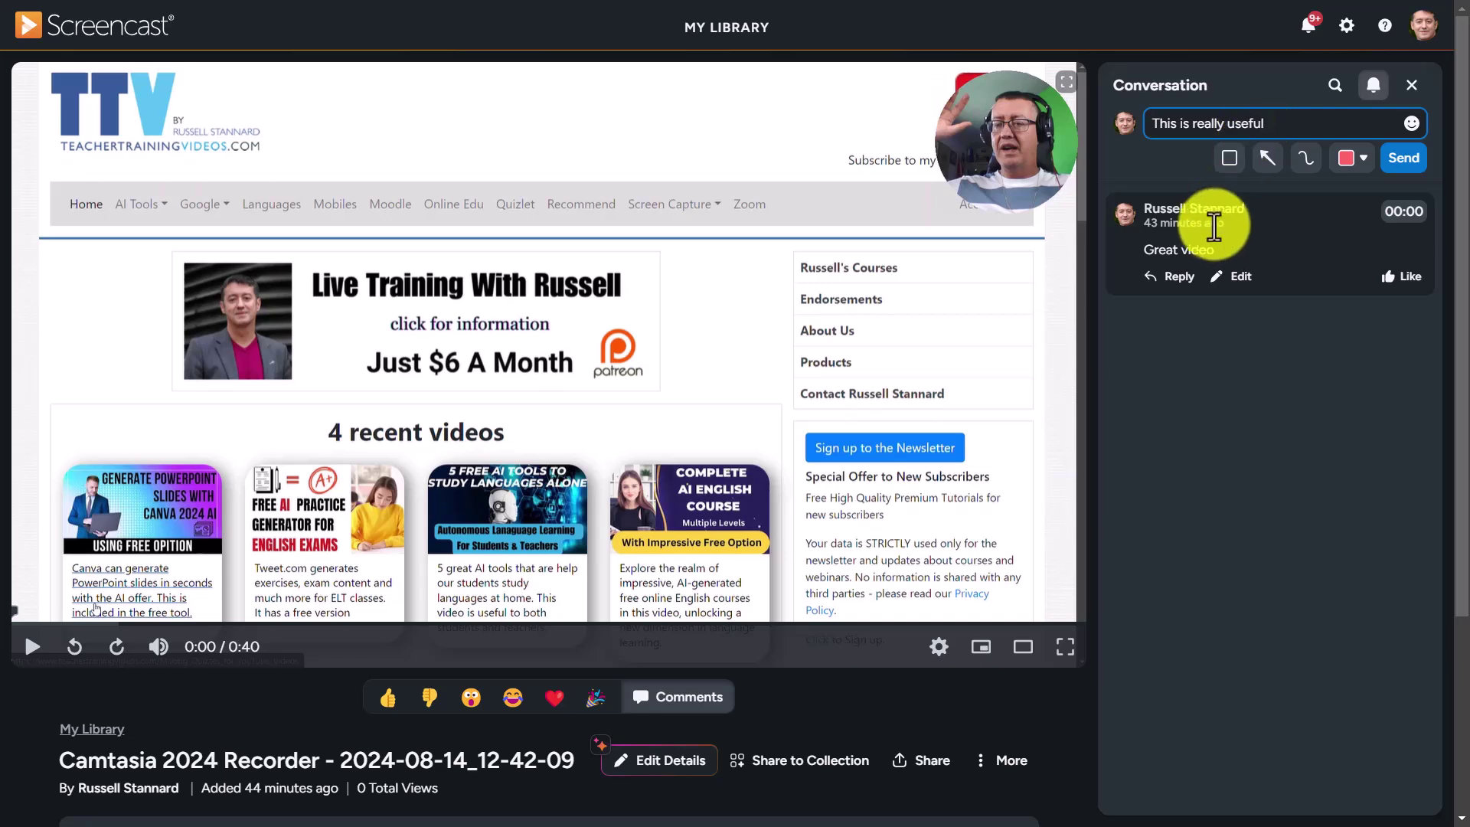
click(1403, 157)
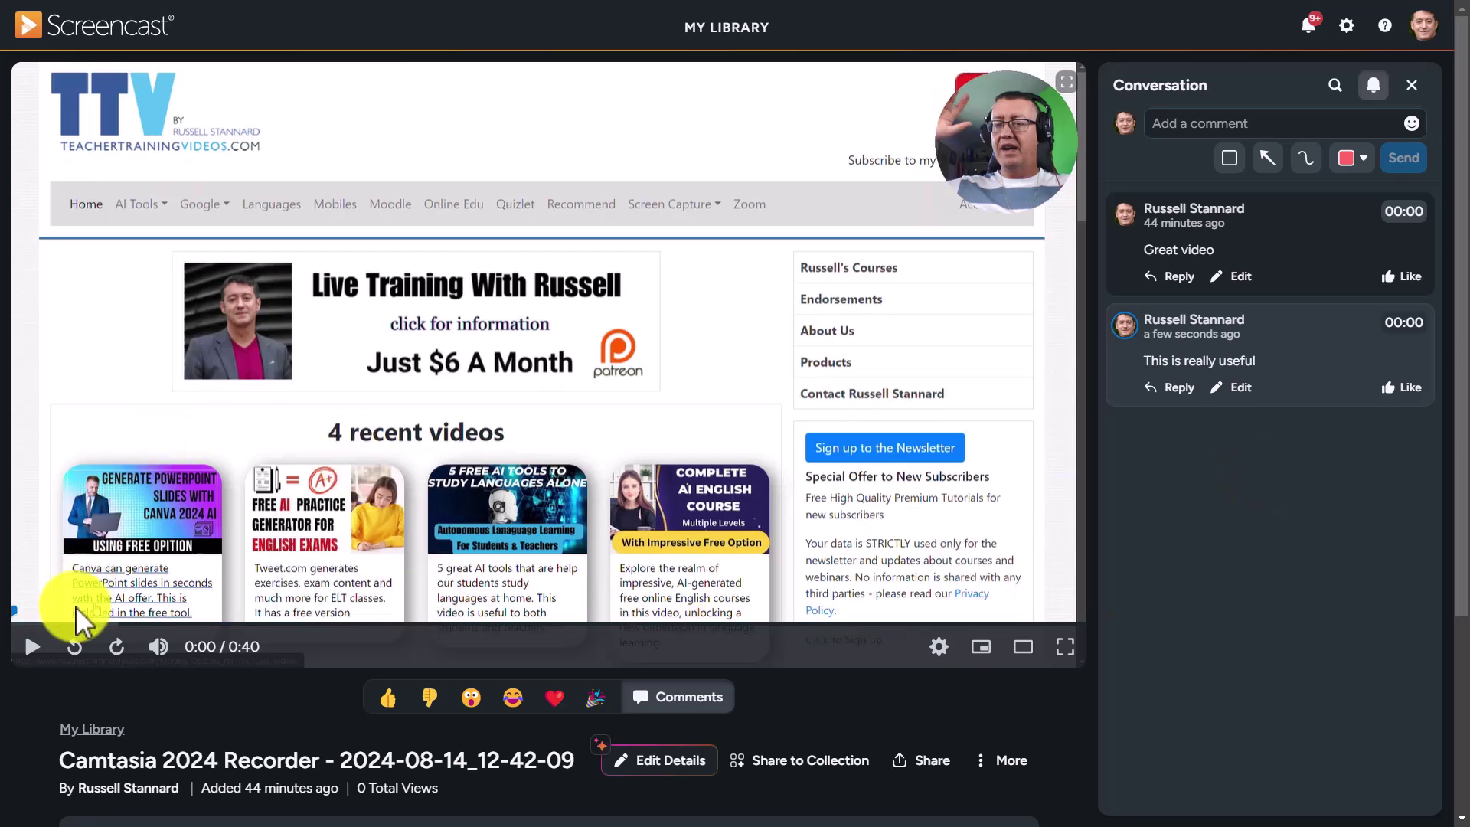
- Play the video partly in full screen and pause at 0:07, where the arrow points to the Patreon logo
click(30, 655)
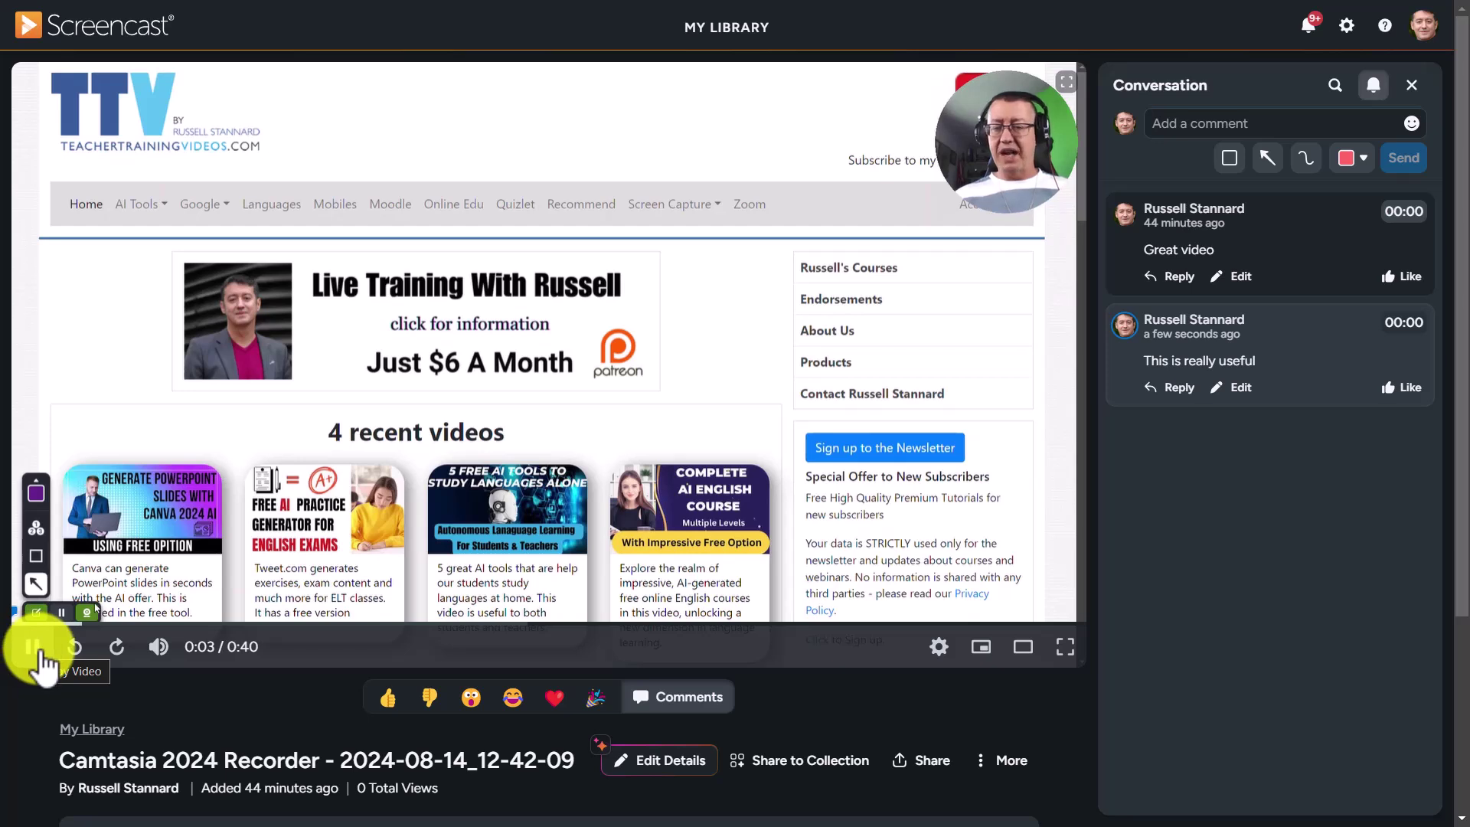
click(33, 656)
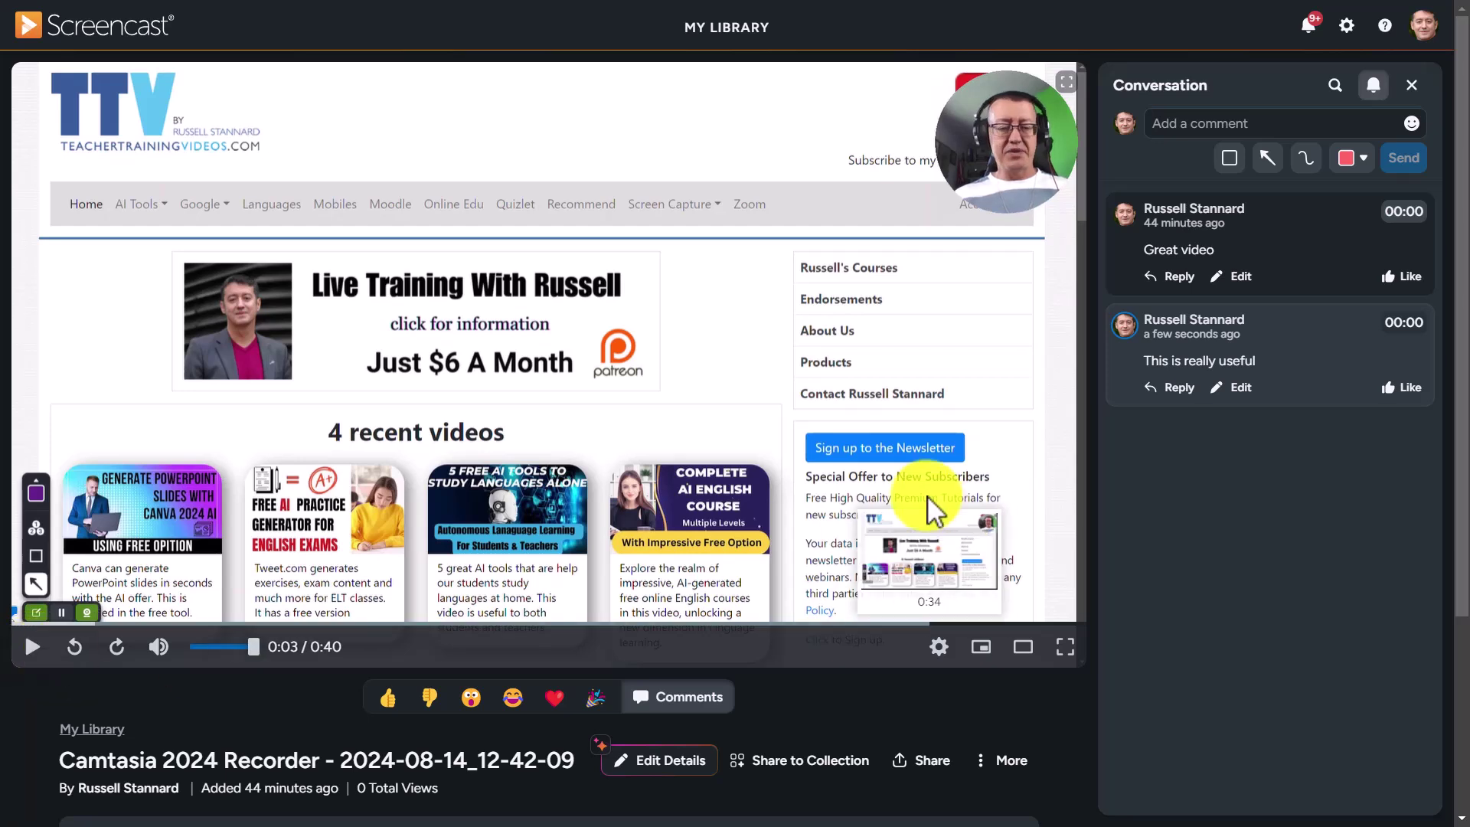
click(1066, 649)
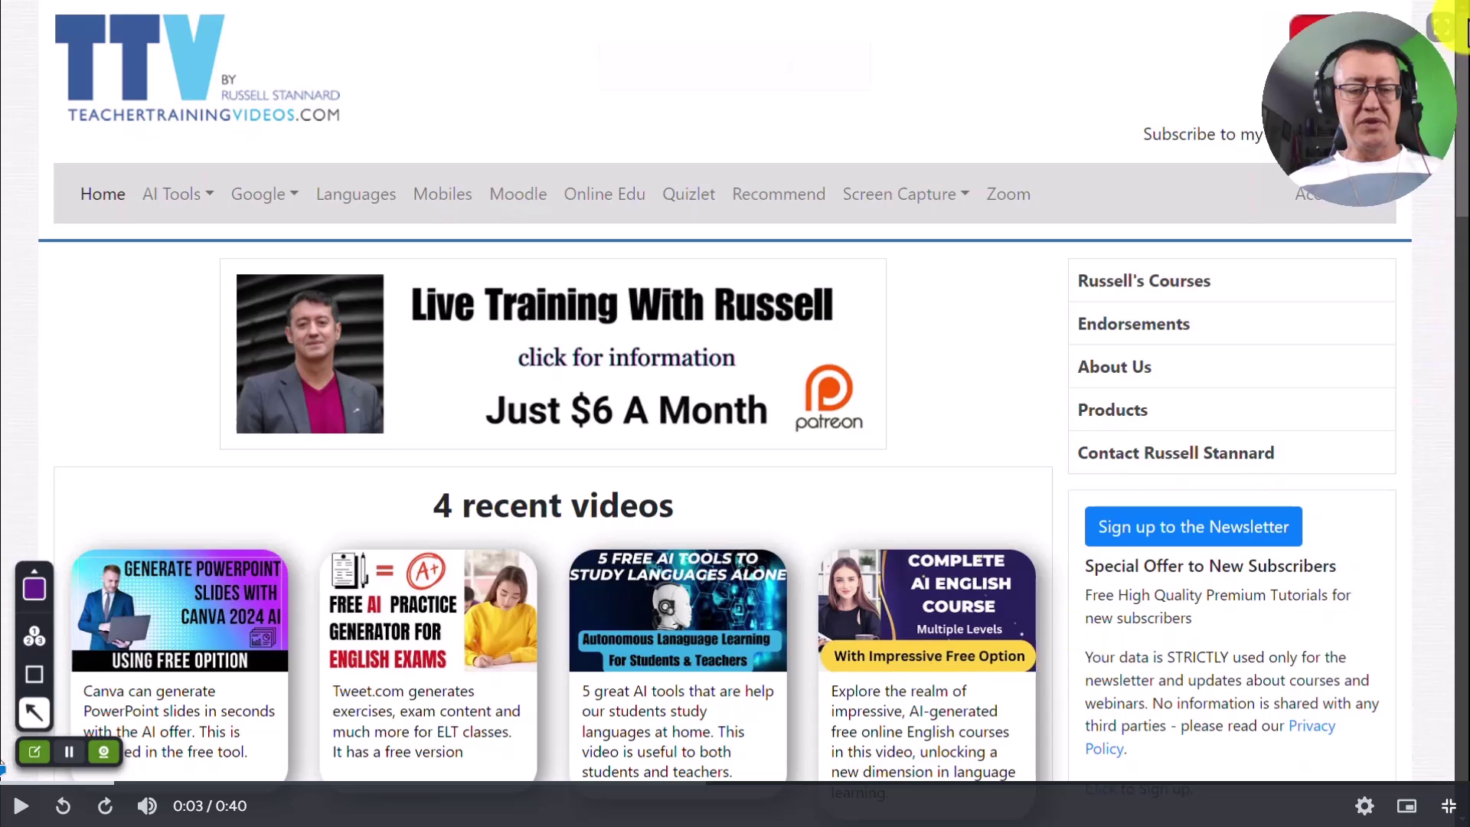
key(space)
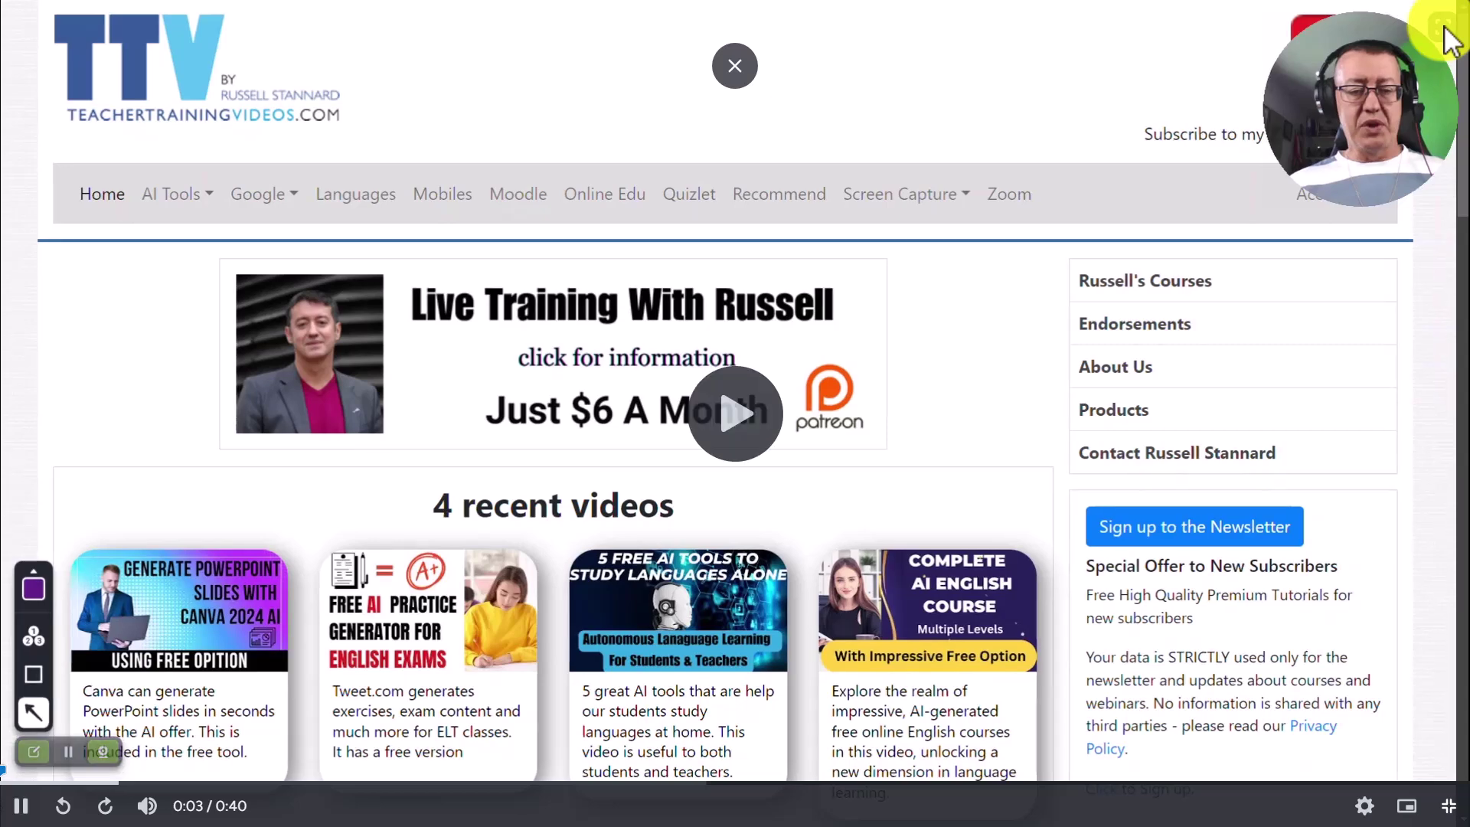
click(749, 67)
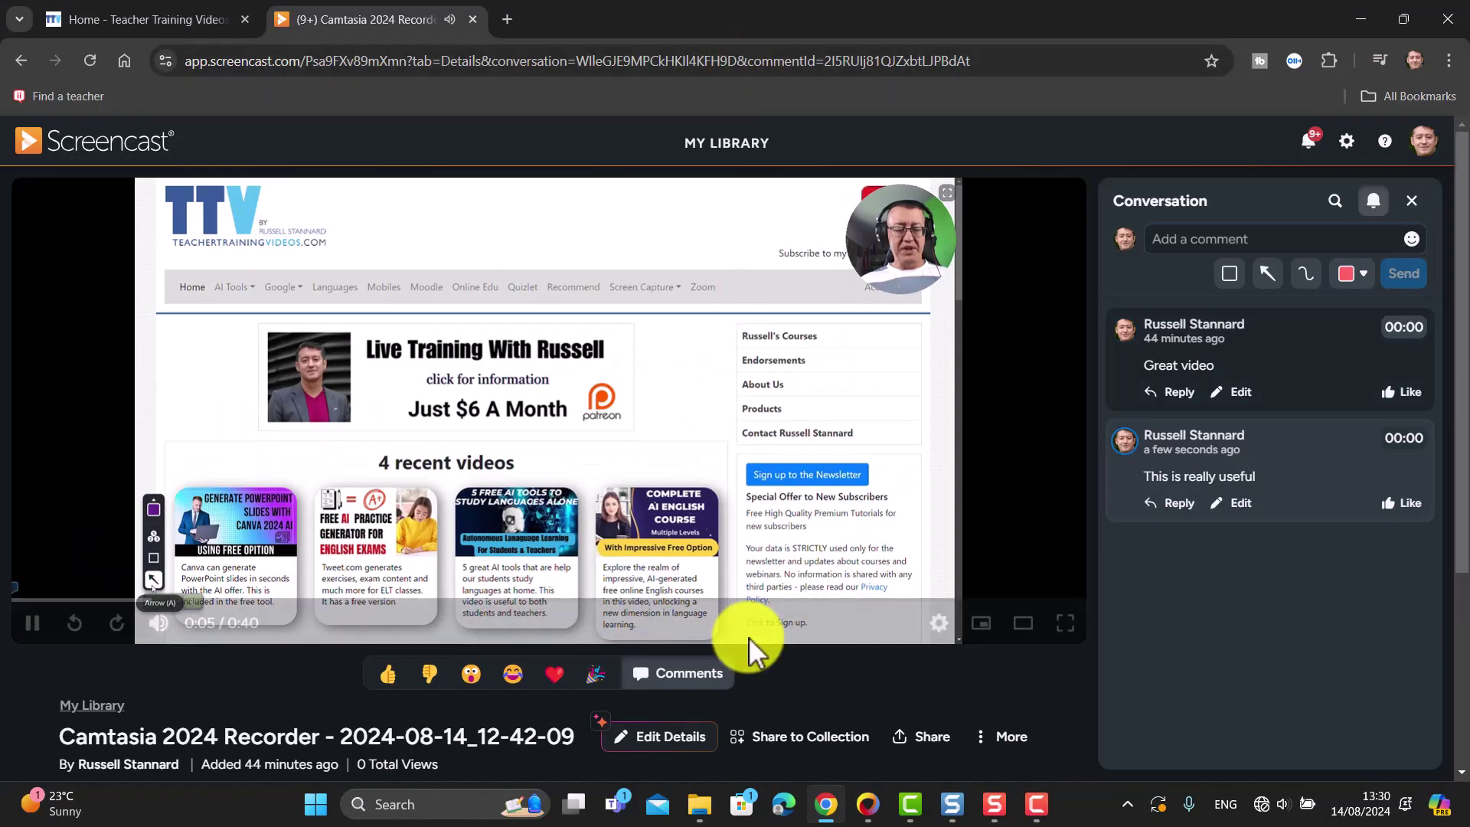
click(35, 635)
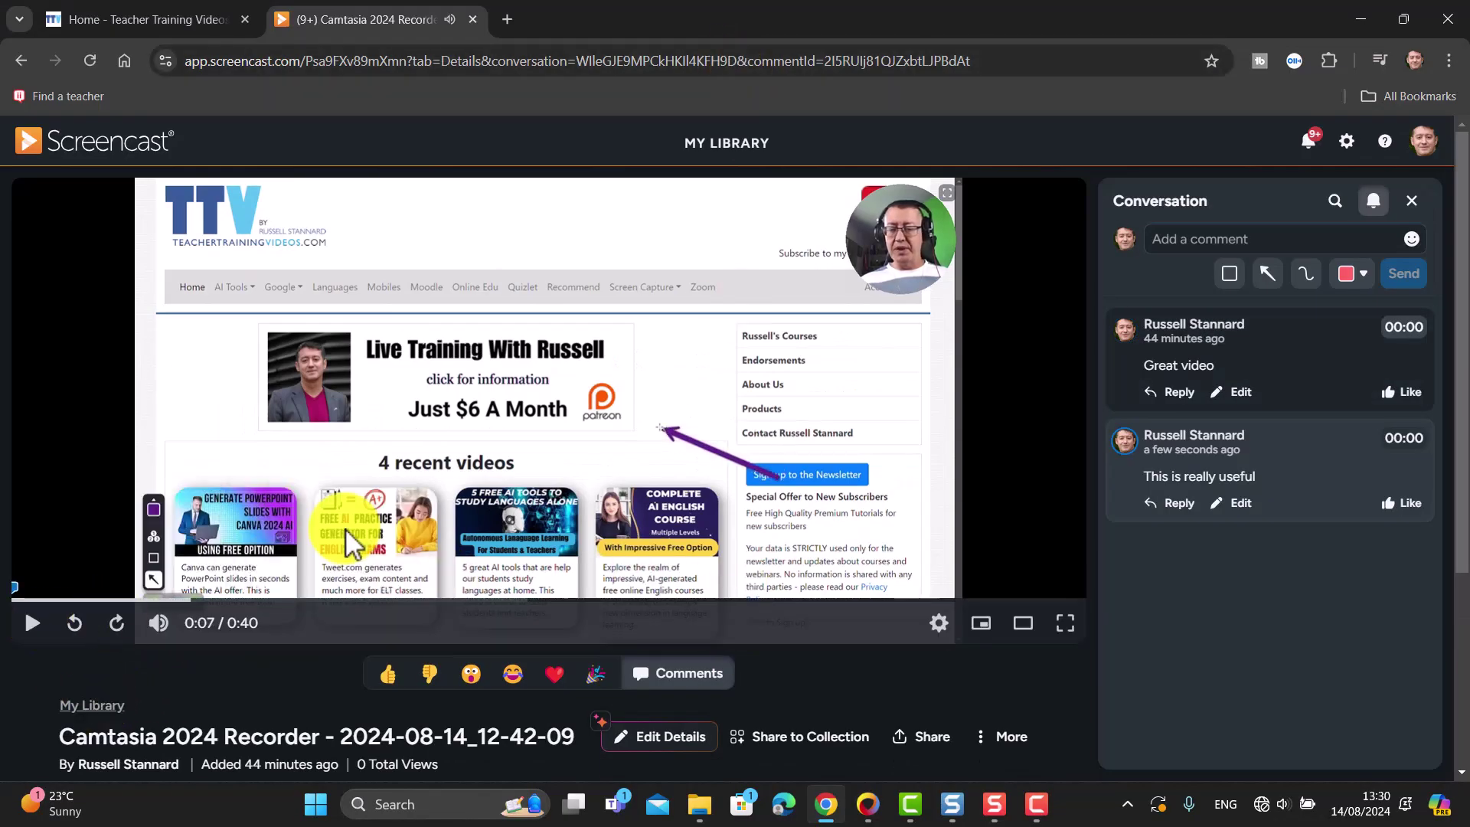